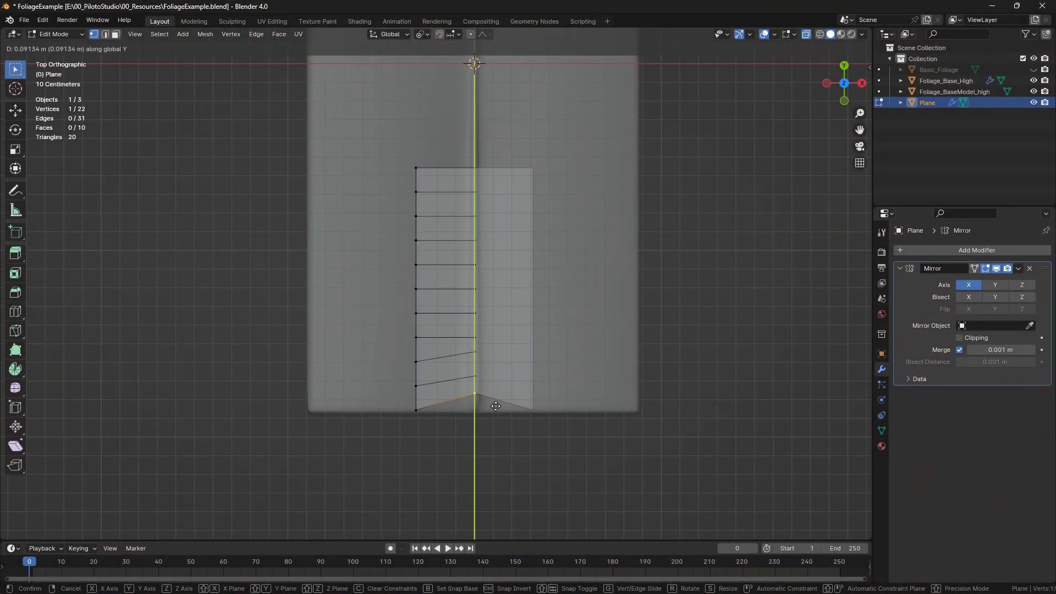
# - Move successive groups of the plane's outer edge vertices outward along X to round the mirrored leaf outline
pyautogui.moveTo(393, 391); pyautogui.dragTo(424, 206)
pyautogui.press('g')
pyautogui.press('x')
pyautogui.click(401, 220)
pyautogui.moveTo(377, 365); pyautogui.dragTo(412, 229)
pyautogui.press('g')
pyautogui.press('x')
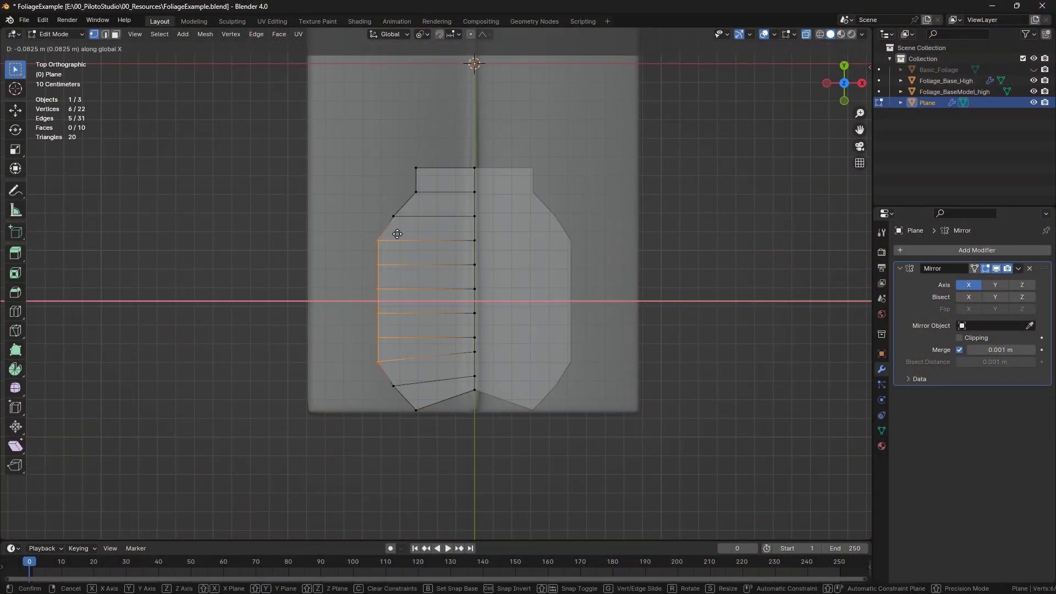
# - Reposition individual outline vertices and shift the upper centre vertex along Y to refine the leaf shape
pyautogui.click(375, 280)
pyautogui.press('g')
pyautogui.keyDown('shift'); pyautogui.moveTo(358, 336); pyautogui.dragTo(358, 361, button='middle'); pyautogui.keyUp('shift')
pyautogui.click(376, 265)
pyautogui.press('g')
pyautogui.click(389, 266)
pyautogui.press('g')
pyautogui.click(464, 194)
pyautogui.press('g')
pyautogui.press('y')
pyautogui.scroll(2, 497, 269)
pyautogui.click(470, 155)
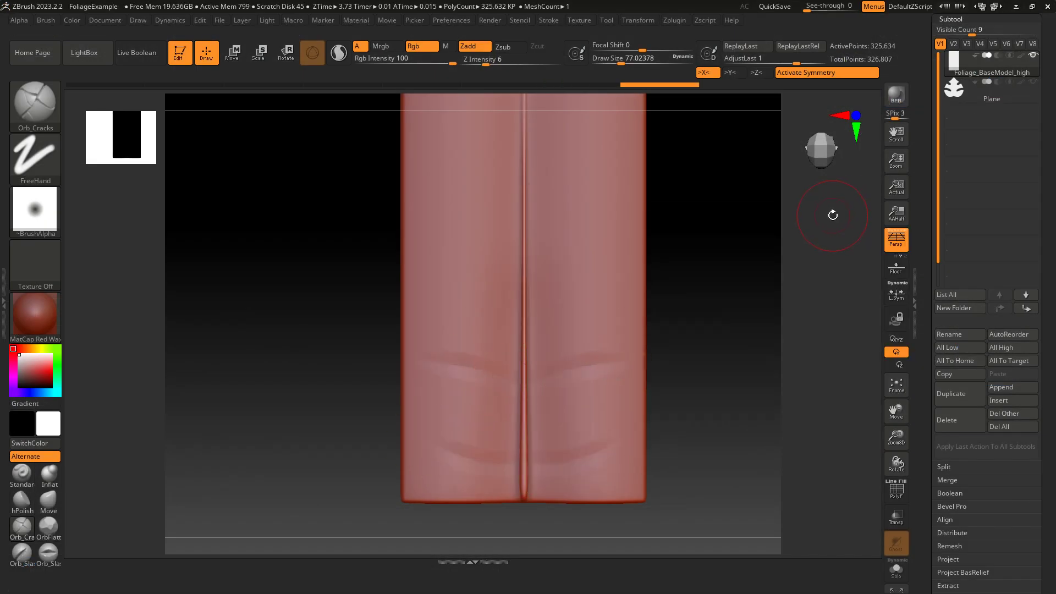
# - In Substance 3D Painter, add the foliage smart material to the leaf's layer stack and adjust the Yellow layer's base color
pyautogui.moveTo(185, 440); pyautogui.dragTo(861, 218)
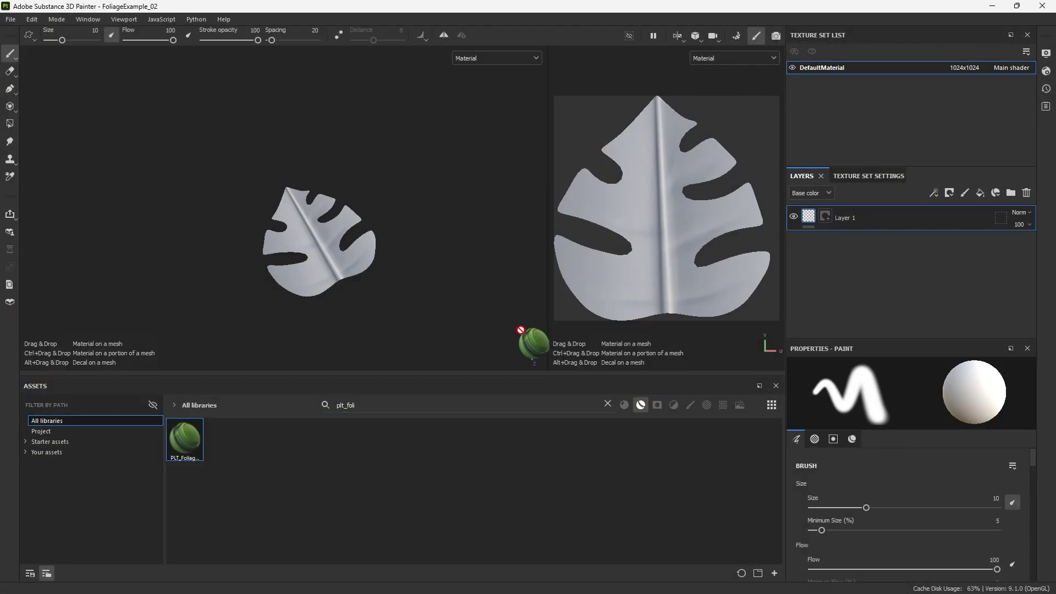
pyautogui.scroll(5, 271, 226)
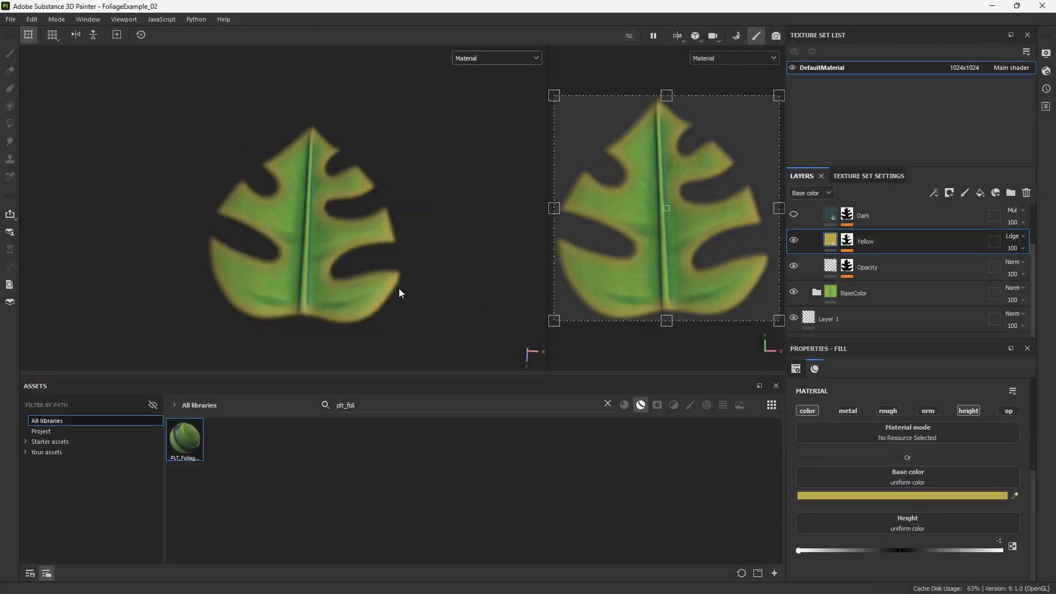
pyautogui.click(906, 495)
pyautogui.moveTo(891, 518); pyautogui.dragTo(889, 513)
pyautogui.click(895, 384)
pyautogui.scroll(1, 814, 253)
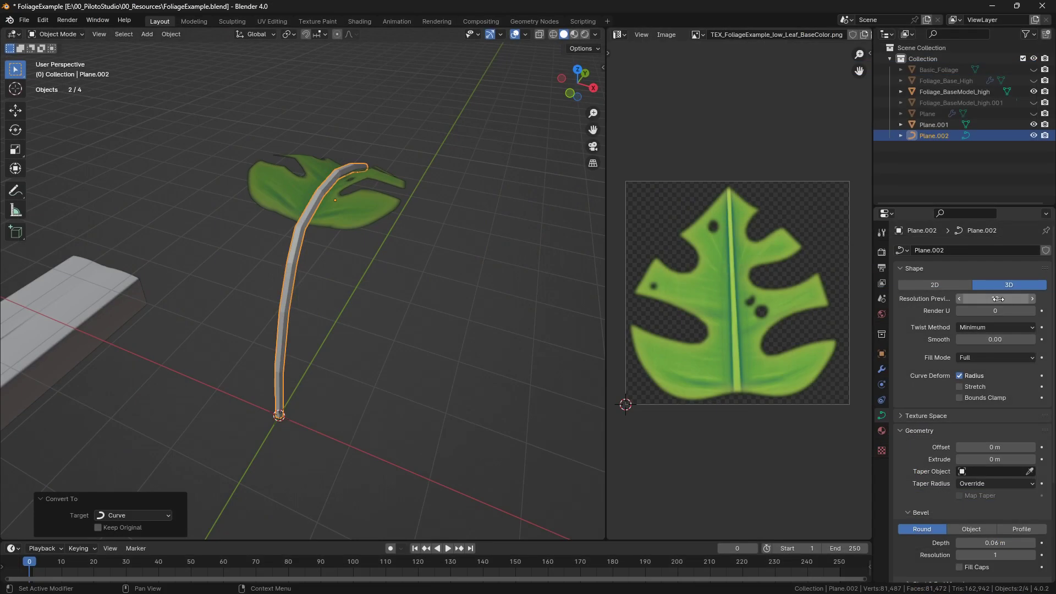
# - In Blender, shade the stem curve smooth and move the selected part to a new position
pyautogui.click(170, 35)
pyautogui.click(203, 276)
pyautogui.scroll(4, 494, 348)
pyautogui.scroll(-4, 494, 349)
pyautogui.press('g')
pyautogui.click(358, 325)
pyautogui.press('Tab')
pyautogui.moveTo(358, 326); pyautogui.dragTo(473, 380, button='middle')
pyautogui.press('Tab')
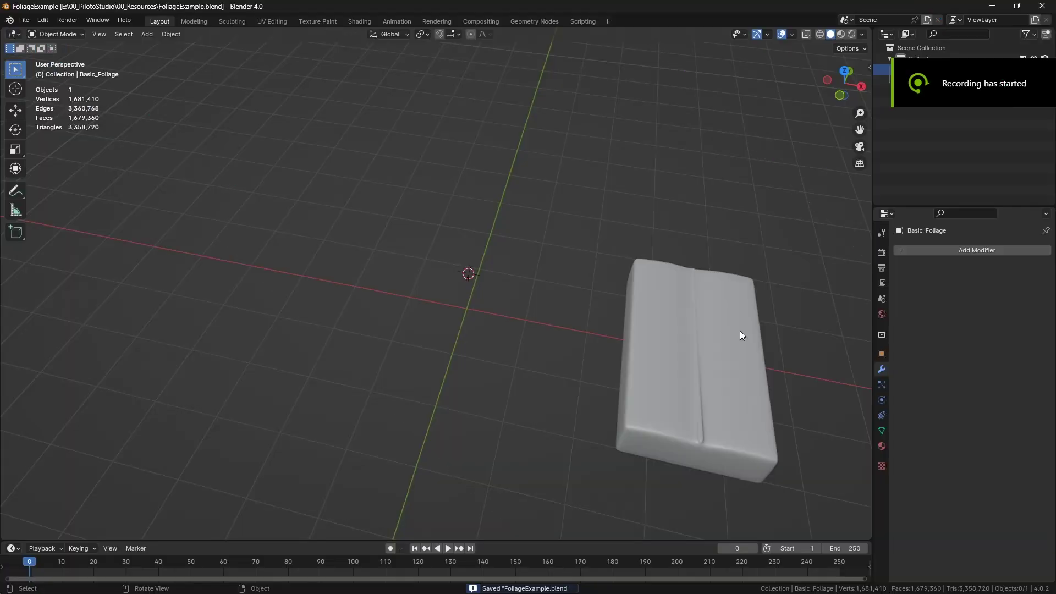
# - Add a cube mesh at the scene origin beside the foliage reference model
pyautogui.moveTo(668, 306); pyautogui.dragTo(567, 276, button='middle')
pyautogui.hotkey('shift', 'a')
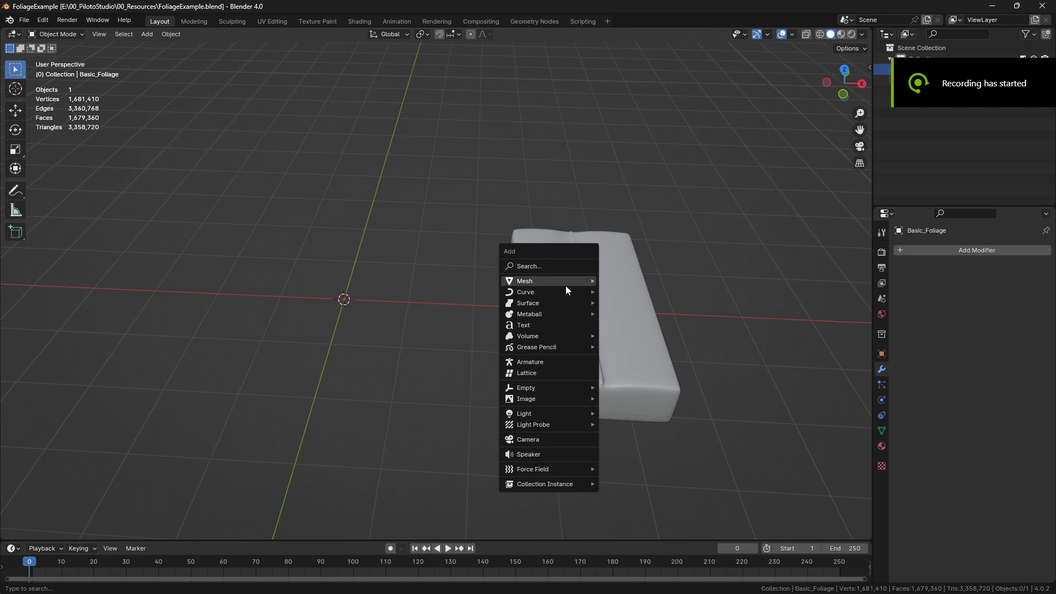
pyautogui.moveTo(565, 284)
pyautogui.click(617, 293)
pyautogui.keyDown('shift'); pyautogui.moveTo(486, 288); pyautogui.dragTo(588, 274, button='middle'); pyautogui.keyUp('shift')
# - Flatten the cube along Z and stretch it by a factor of about 1.74 along Y to match the reference block
pyautogui.click(844, 95)
pyautogui.press('Tab')
pyautogui.press('s')
pyautogui.press('z')
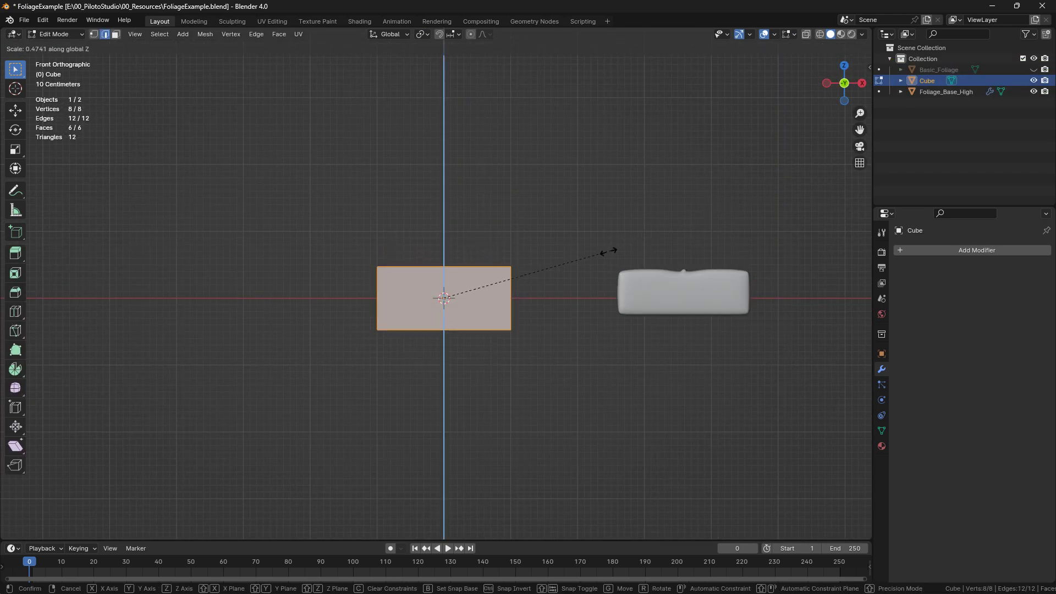
pyautogui.click(586, 259)
pyautogui.click(845, 66)
pyautogui.press('s')
pyautogui.press('y')
pyautogui.click(608, 270)
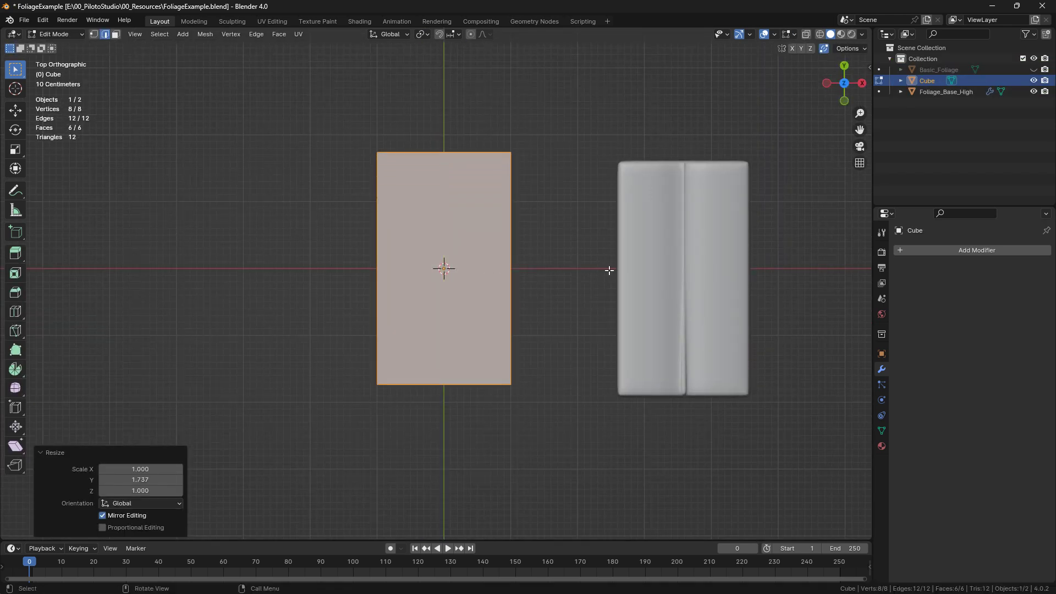
# - Move the block along Y to line it up with the reference model
pyautogui.press('Tab')
pyautogui.press('g')
pyautogui.press('y')
pyautogui.click(586, 277)
# - Add five evenly spaced loop cuts running along the length of the block
pyautogui.press('Tab')
pyautogui.moveTo(582, 281); pyautogui.dragTo(488, 304, button='middle')
pyautogui.hotkey('alt', 'a')
pyautogui.press('KP_1')
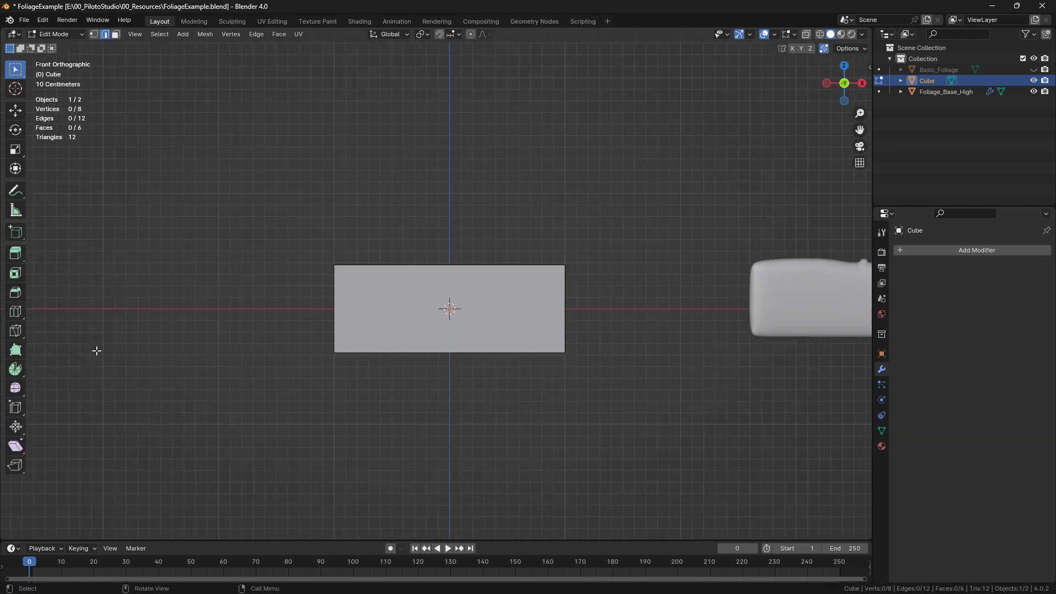
pyautogui.click(15, 311)
pyautogui.click(450, 352)
pyautogui.click(180, 431)
pyautogui.click(181, 431)
pyautogui.click(180, 430)
pyautogui.click(181, 431)
pyautogui.press('w')
# - Lower the top centre edge along Z by about 0.08 m to form a valley
pyautogui.moveTo(418, 308); pyautogui.dragTo(464, 189, button='middle')
pyautogui.click(448, 249)
pyautogui.press('g')
pyautogui.press('z')
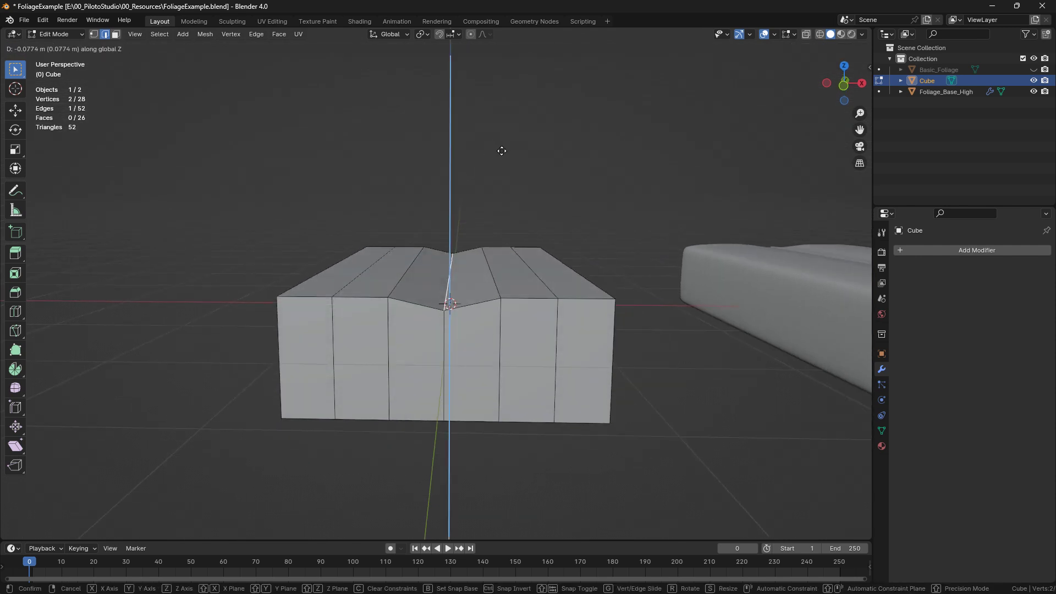
pyautogui.click(504, 154)
# - Lower the two outermost top edges of the block along Z to slope its sides
pyautogui.click(322, 272)
pyautogui.keyDown('shift'); pyautogui.click(578, 273); pyautogui.keyUp('shift')
pyautogui.press('g')
pyautogui.press('z')
pyautogui.click(598, 120)
# - Adjust the width of the whole mesh by scaling it along X
pyautogui.press('a')
pyautogui.press('s')
pyautogui.press('x')
pyautogui.click(648, 118)
# - Select all top faces of the block and scale them down along Z to soften the height differences
pyautogui.click(449, 278)
pyautogui.moveTo(520, 187); pyautogui.dragTo(550, 187, button='middle')
pyautogui.moveTo(259, 355); pyautogui.dragTo(698, 181)
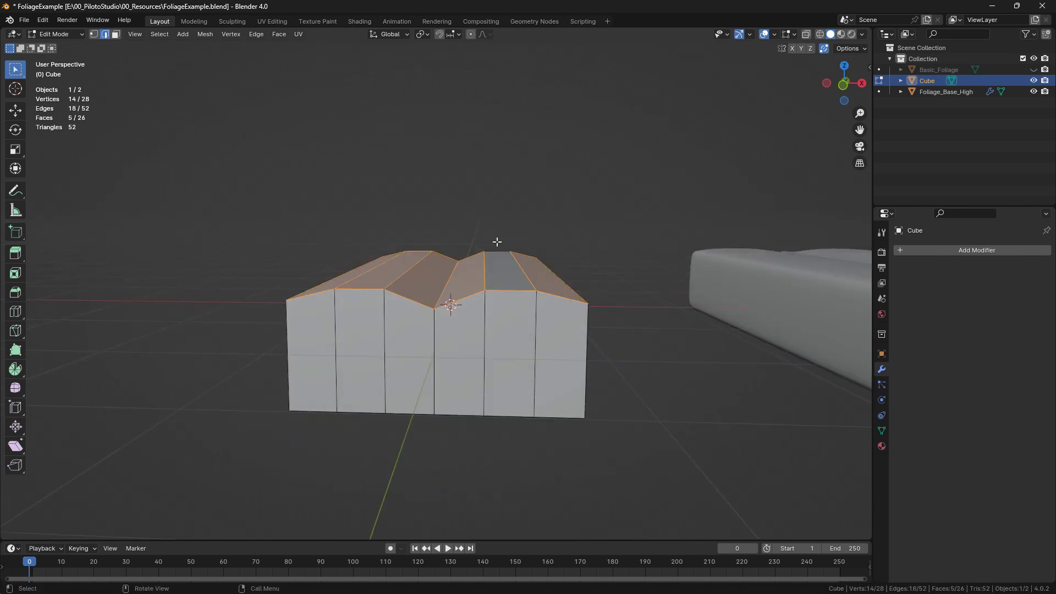
pyautogui.moveTo(507, 246); pyautogui.dragTo(542, 182, button='middle')
pyautogui.press('s')
pyautogui.press('z')
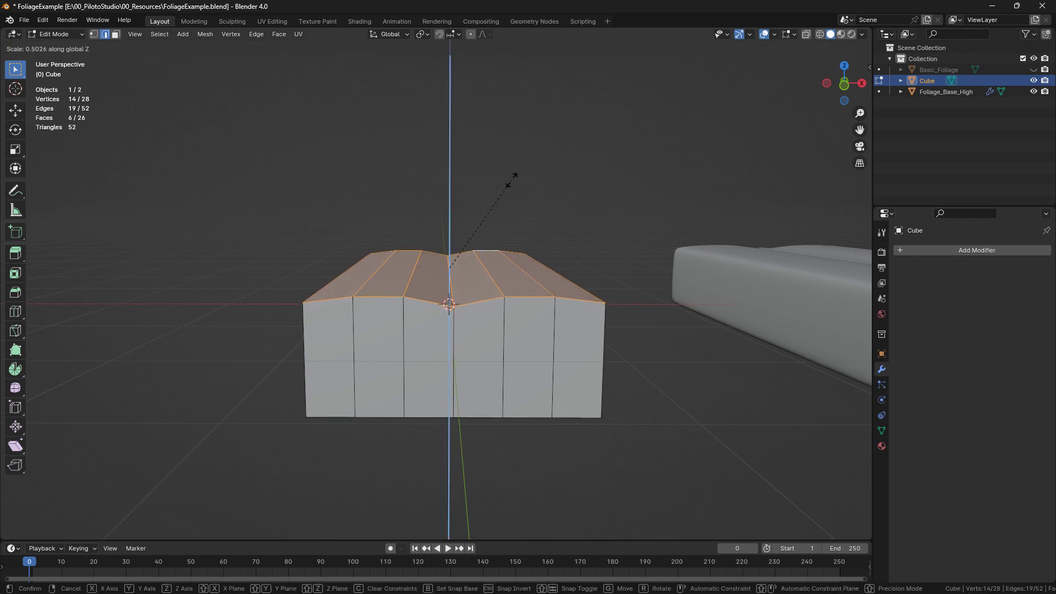
pyautogui.click(530, 166)
# - Bevel the centre edge loop with one segment and a width of about 0.04 m to create a narrow strip
pyautogui.hotkey('alt', 'a')
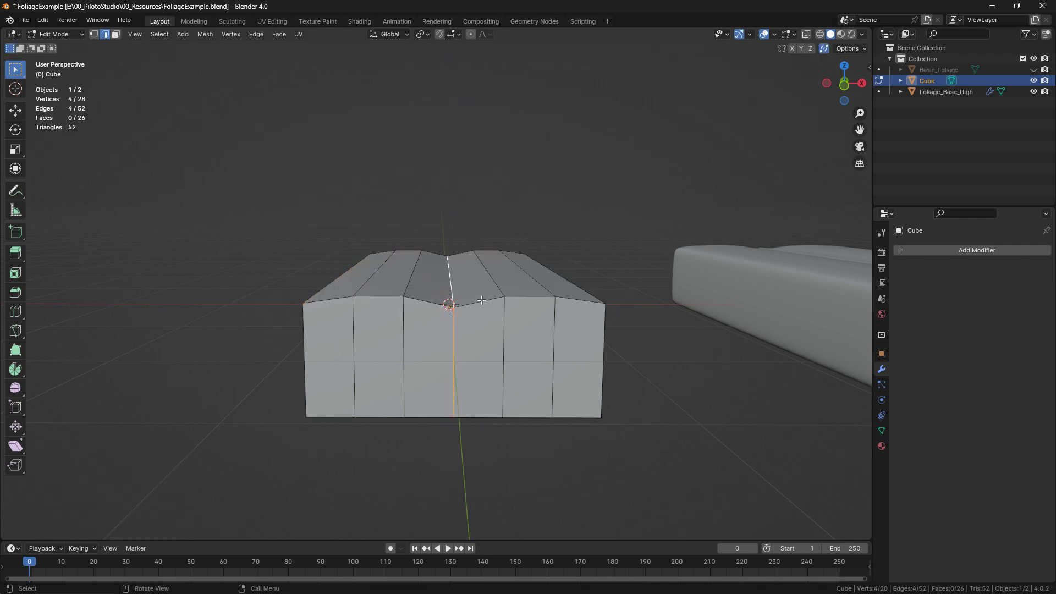
pyautogui.scroll(3, 478, 282)
pyautogui.hotkey('ctrl', 'b')
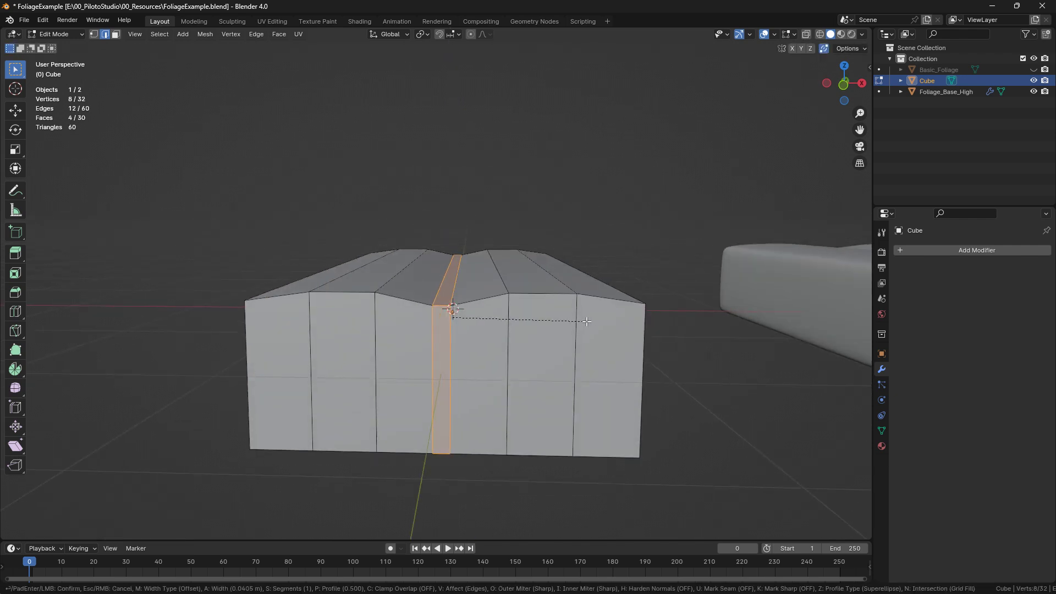
pyautogui.click(586, 322)
# - Add a Bevel modifier to the block with an amount of 0.04 m
pyautogui.press('Tab')
pyautogui.click(962, 251)
pyautogui.moveTo(933, 282)
pyautogui.click(834, 305)
pyautogui.moveTo(993, 311); pyautogui.dragTo(967, 311)
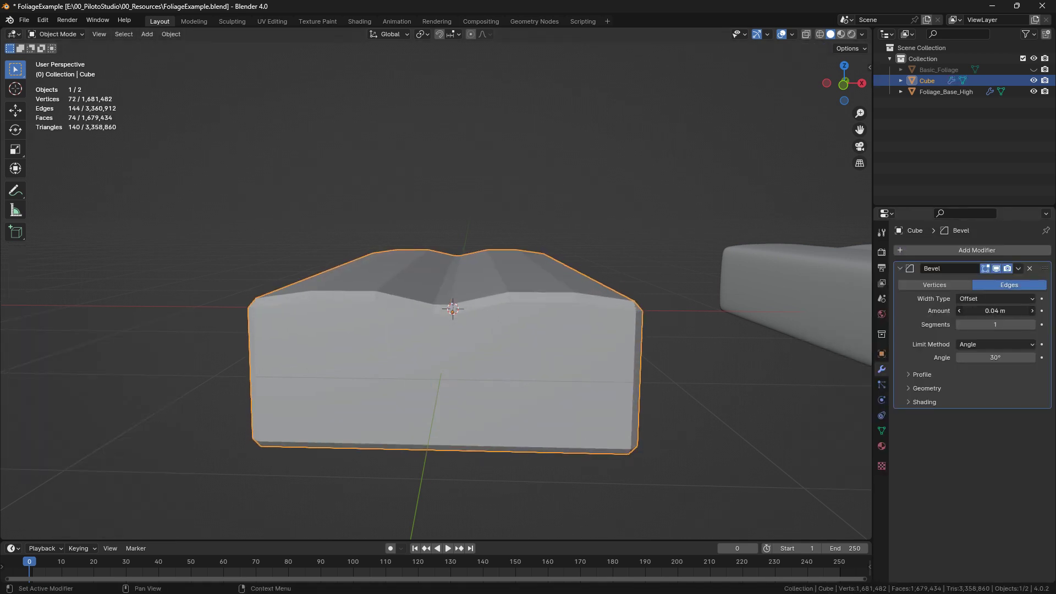
# - Add a Subdivision Surface modifier to the block after the Bevel modifier
pyautogui.moveTo(375, 291); pyautogui.dragTo(369, 320, button='middle')
pyautogui.press('Tab')
pyautogui.scroll(-1, 365, 321)
pyautogui.press('Tab')
pyautogui.click(962, 251)
pyautogui.moveTo(906, 249)
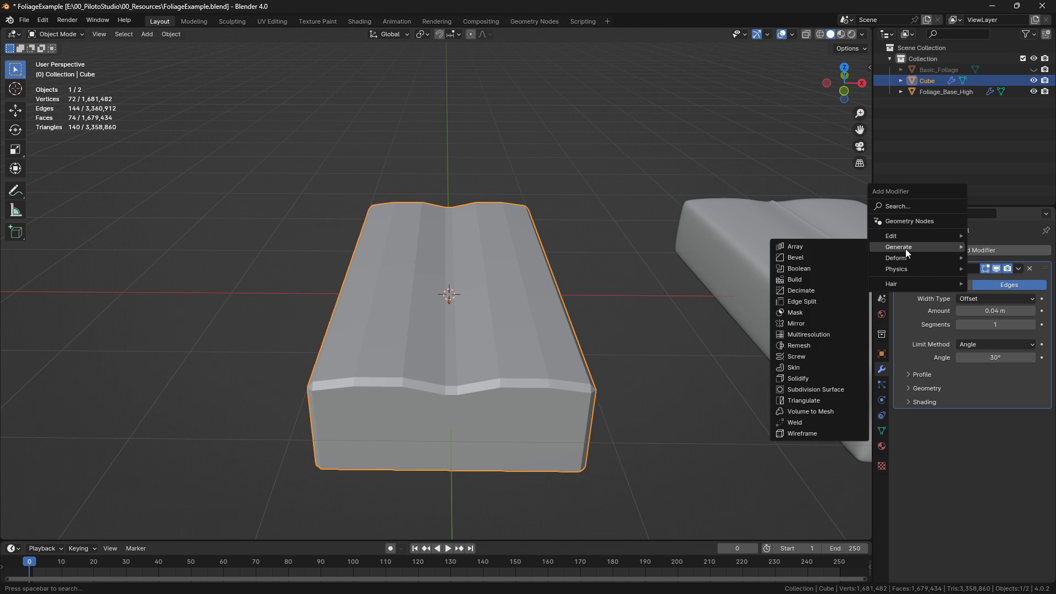
pyautogui.click(814, 389)
# - Reduce the Bevel modifier's amount to 0.005 m
pyautogui.click(958, 310)
pyautogui.click(958, 310)
pyautogui.click(958, 310)
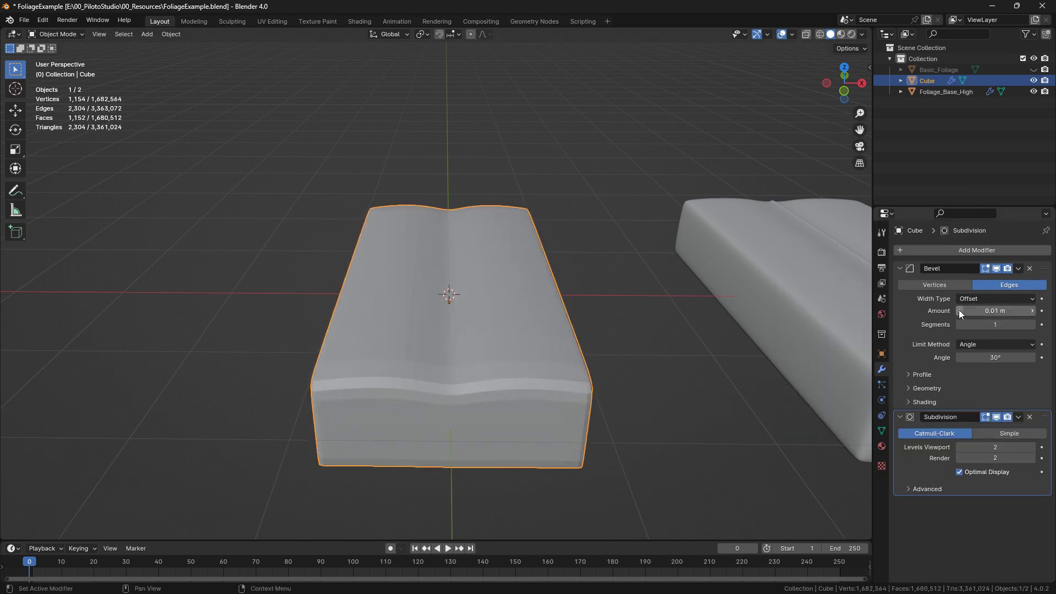
pyautogui.click(980, 311)
pyautogui.click(974, 311)
pyautogui.press('BackSpace')
pyautogui.write('05')
pyautogui.press('Return')
# - Raise the Subdivision modifier's viewport level to 4
pyautogui.click(1032, 447)
pyautogui.click(1032, 446)
pyautogui.moveTo(527, 312); pyautogui.dragTo(522, 315, button='middle')
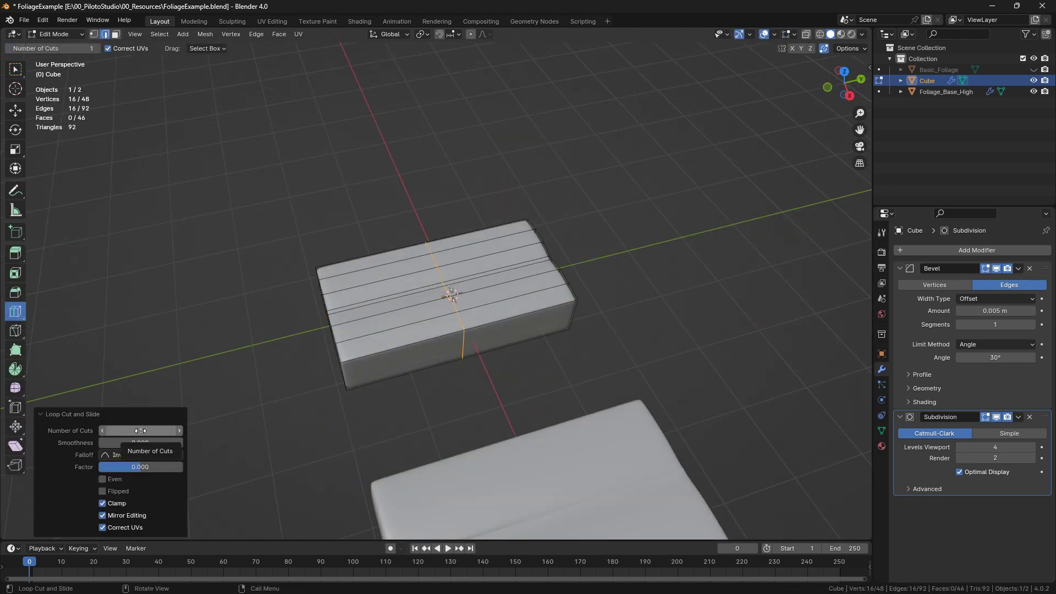
# - Increase the crosswise loop cut to 11 evenly spaced cuts along the block's length
pyautogui.moveTo(141, 430); pyautogui.dragTo(171, 430)
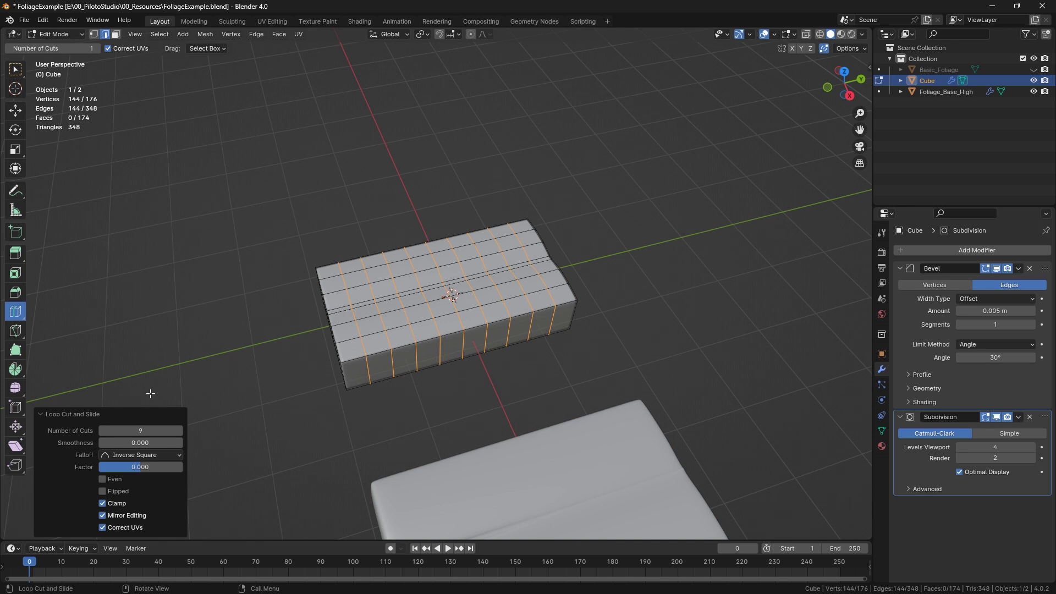
pyautogui.scroll(2, 308, 352)
pyautogui.moveTo(308, 352); pyautogui.dragTo(330, 374, button='middle')
pyautogui.click(178, 432)
pyautogui.click(178, 432)
pyautogui.click(15, 69)
pyautogui.press('Tab')
# - Set the Bevel modifier's amount to 0.015 m and apply the modifier
pyautogui.moveTo(212, 84); pyautogui.dragTo(403, 304, button='middle')
pyautogui.click(1032, 312)
pyautogui.click(1032, 313)
pyautogui.click(959, 312)
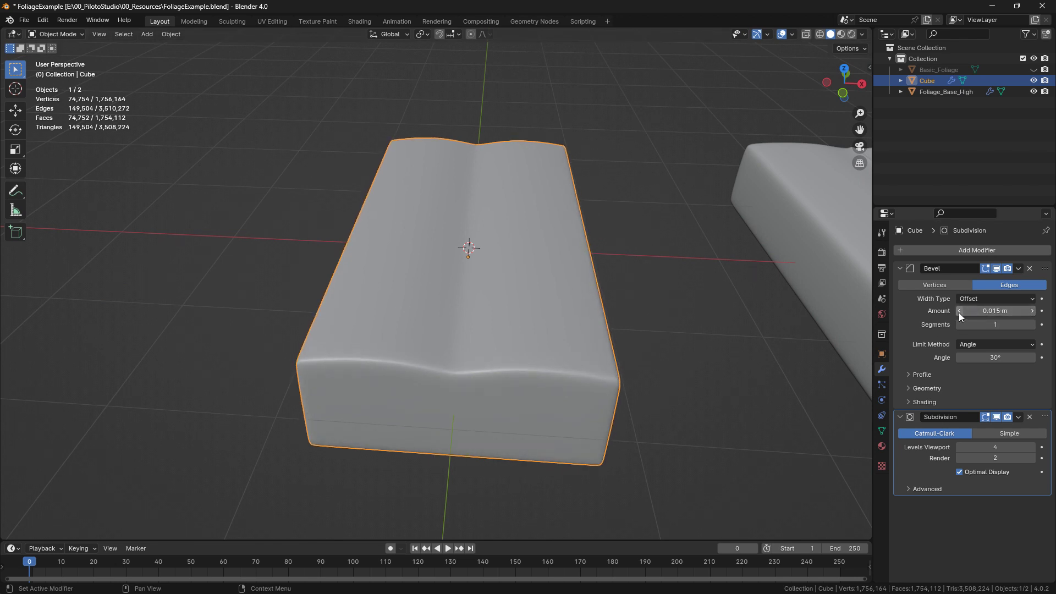
pyautogui.hotkey('ctrl', 'a')
# - Select the strip of narrow top faces along the centre valley from one end to the other
pyautogui.press('Tab')
pyautogui.moveTo(370, 256); pyautogui.dragTo(459, 314, button='middle')
pyautogui.moveTo(658, 317); pyautogui.dragTo(541, 335, button='middle')
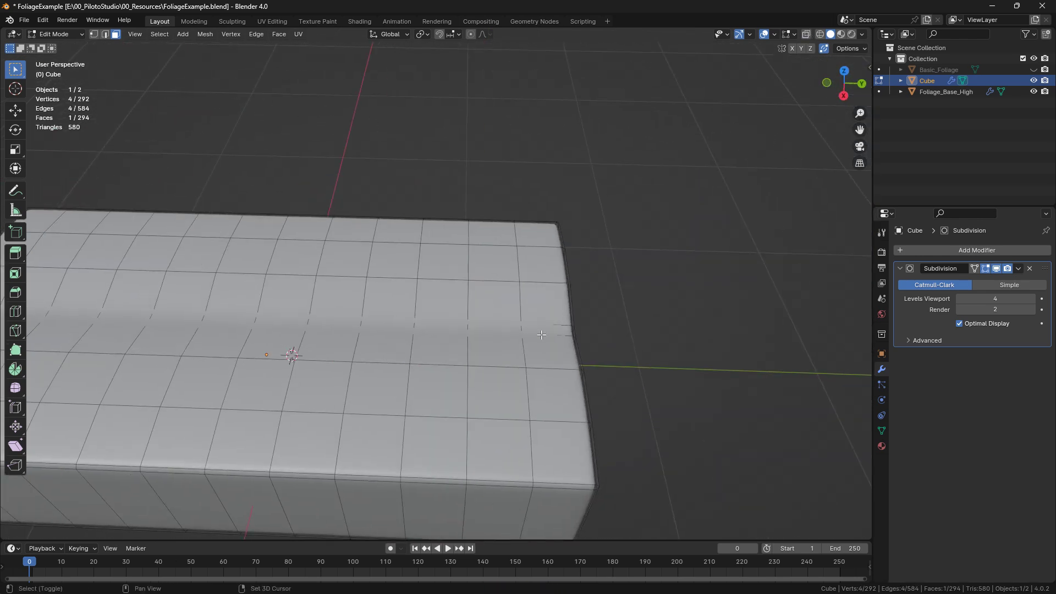
pyautogui.moveTo(341, 333); pyautogui.dragTo(418, 297, button='middle')
pyautogui.scroll(-3, 418, 297)
pyautogui.hotkey('alt', 'z')
pyautogui.hotkey('alt', 'z')
pyautogui.moveTo(226, 402); pyautogui.dragTo(224, 436, button='middle')
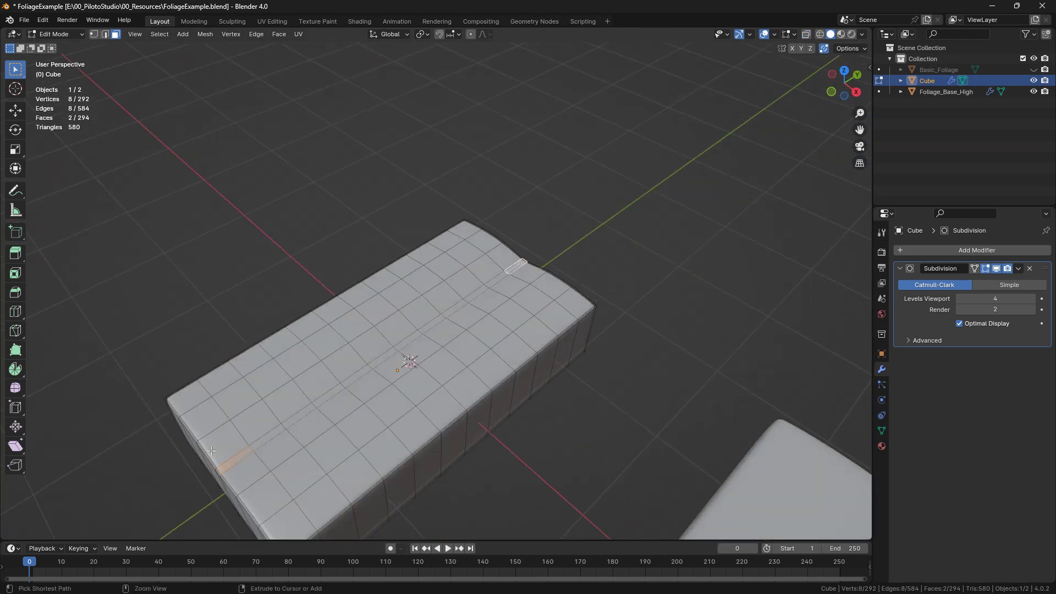
pyautogui.keyDown('ctrl'); pyautogui.click(514, 267); pyautogui.keyUp('ctrl')
# - Extrude the selected centre strip upward by about 0.06 m to form a raised midrib
pyautogui.moveTo(514, 267); pyautogui.dragTo(824, 94, button='middle')
pyautogui.moveTo(564, 220); pyautogui.dragTo(596, 185, button='middle')
pyautogui.scroll(2, 597, 236)
pyautogui.press('e')
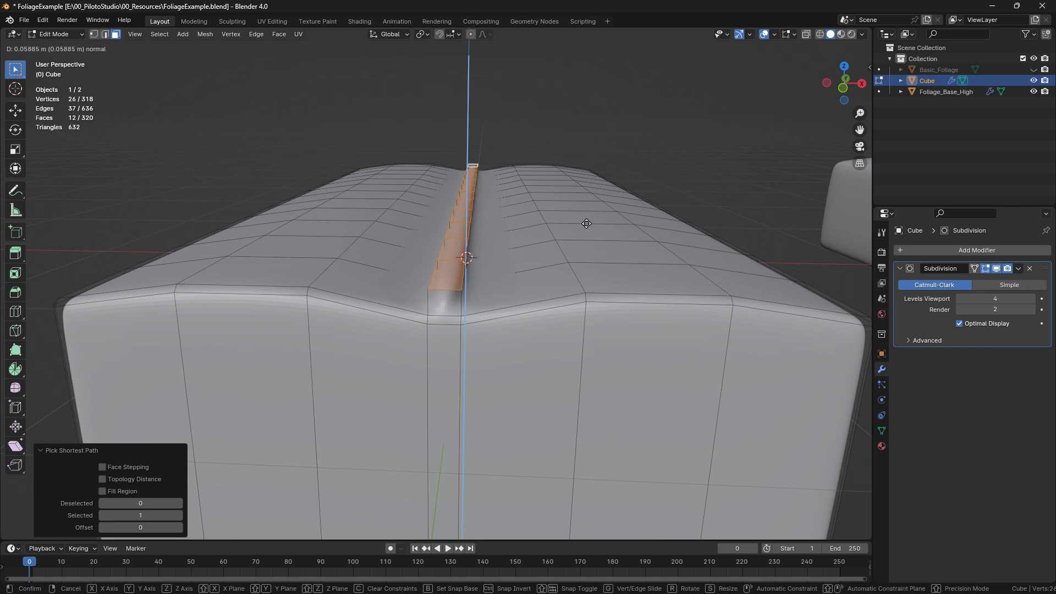
pyautogui.click(585, 223)
pyautogui.press('Tab')
pyautogui.scroll(-6, 582, 224)
pyautogui.moveTo(550, 231); pyautogui.dragTo(472, 330, button='middle')
pyautogui.press('Tab')
pyautogui.scroll(5, 493, 303)
pyautogui.scroll(-2, 466, 287)
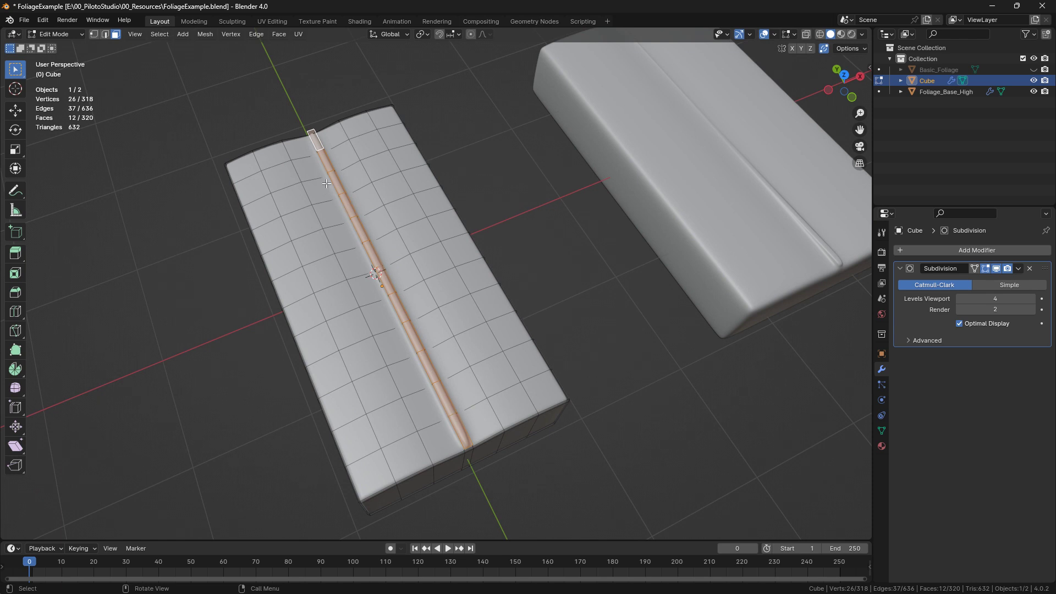
pyautogui.moveTo(359, 161); pyautogui.dragTo(354, 151, button='middle')
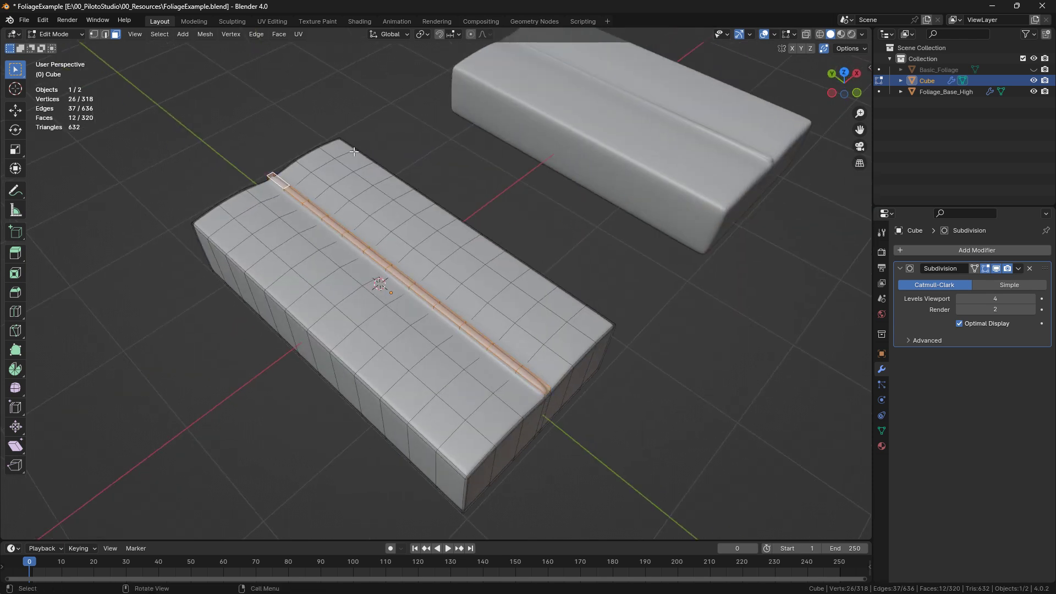
pyautogui.hotkey('shift', 'h')
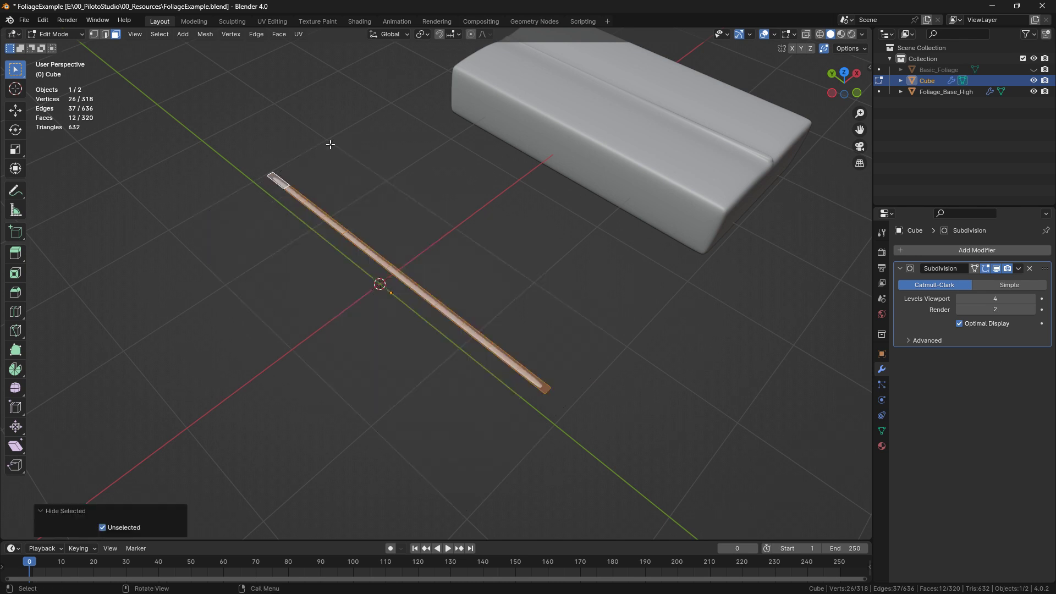
pyautogui.moveTo(330, 145); pyautogui.dragTo(324, 123, button='middle')
pyautogui.scroll(3, 324, 123)
pyautogui.hotkey('ctrl', 'z')
# - Grow the midrib selection to include its surrounding faces and hide the rest of the mesh
pyautogui.press('ctrl+KP_Add')
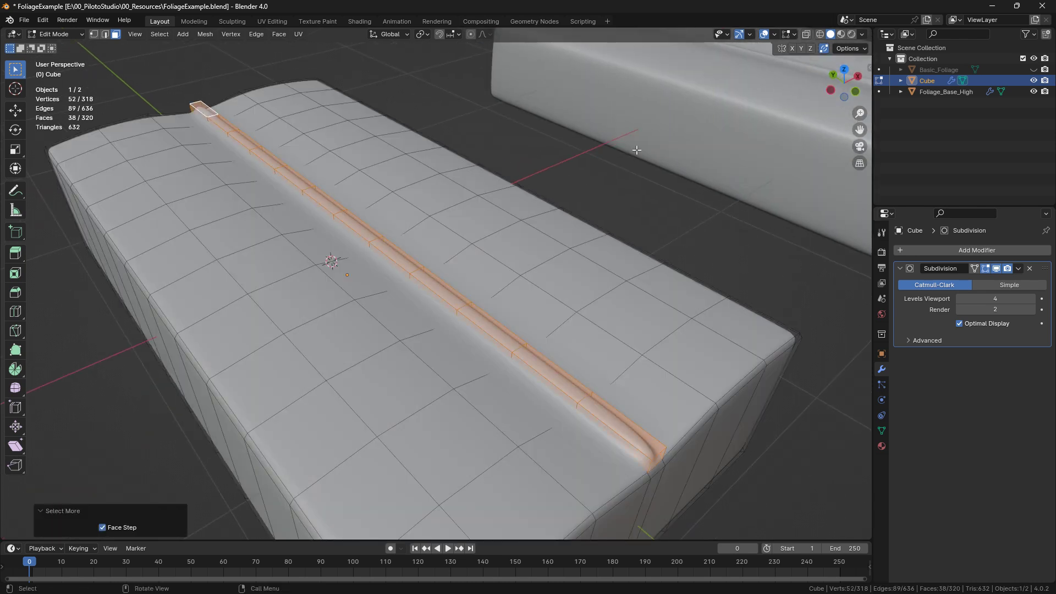
pyautogui.hotkey('shift', 'h')
pyautogui.scroll(-3, 209, 151)
pyautogui.moveTo(157, 251); pyautogui.dragTo(185, 286, button='middle')
# - Select the face loop at the midrib's far end and narrow it along X with proportional editing
pyautogui.keyDown('alt'); pyautogui.click(202, 240); pyautogui.keyUp('alt')
pyautogui.click(470, 34)
pyautogui.moveTo(624, 94); pyautogui.dragTo(668, 130, button='middle')
pyautogui.scroll(-2, 666, 127)
pyautogui.press('s')
pyautogui.press('x')
pyautogui.scroll(-7, 600, 157)
pyautogui.scroll(-9, 594, 158)
pyautogui.click(532, 176)
# - Change the proportional falloff to Linear and taper the midrib's far end along X
pyautogui.moveTo(533, 176); pyautogui.dragTo(742, 264, button='middle')
pyautogui.click(484, 34)
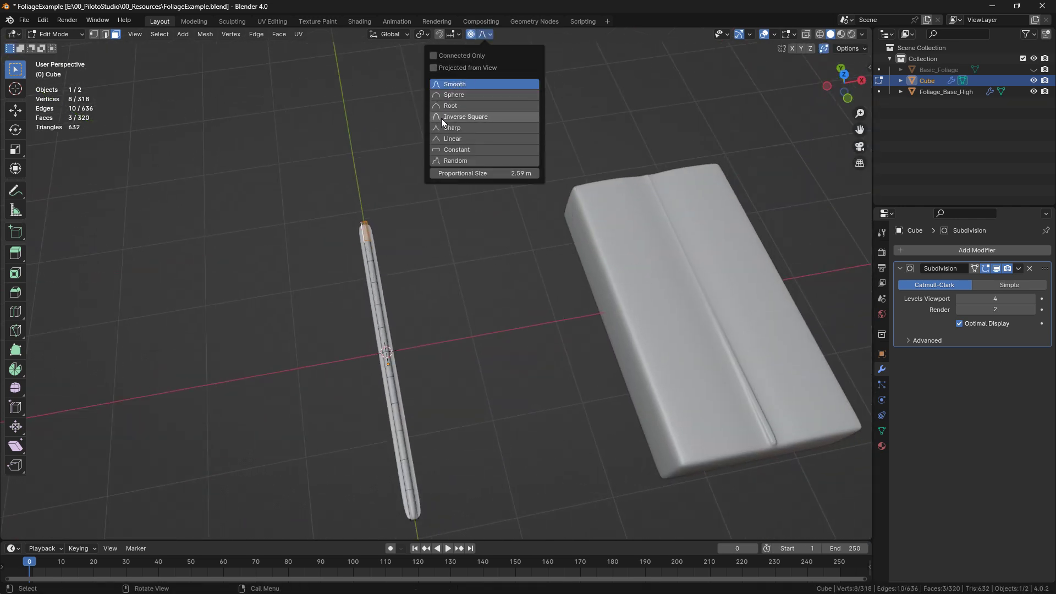
pyautogui.click(460, 140)
pyautogui.moveTo(770, 308); pyautogui.dragTo(752, 313, button='middle')
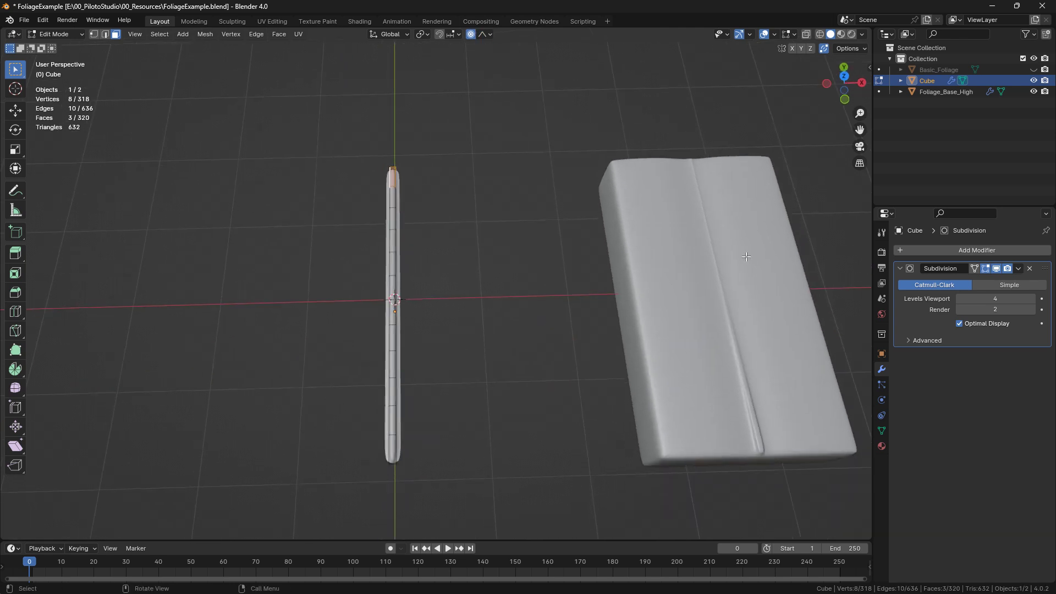
pyautogui.press('s')
pyautogui.press('x')
pyautogui.scroll(-4, 514, 225)
pyautogui.scroll(-2, 514, 222)
pyautogui.click(513, 224)
# - Set the transform pivot to Active Element and scale the midrib's far end down along Z with proportional editing
pyautogui.moveTo(285, 322); pyautogui.dragTo(372, 264, button='middle')
pyautogui.scroll(6, 372, 264)
pyautogui.moveTo(255, 312); pyautogui.dragTo(416, 52, button='middle')
pyautogui.press('2')
pyautogui.click(422, 34)
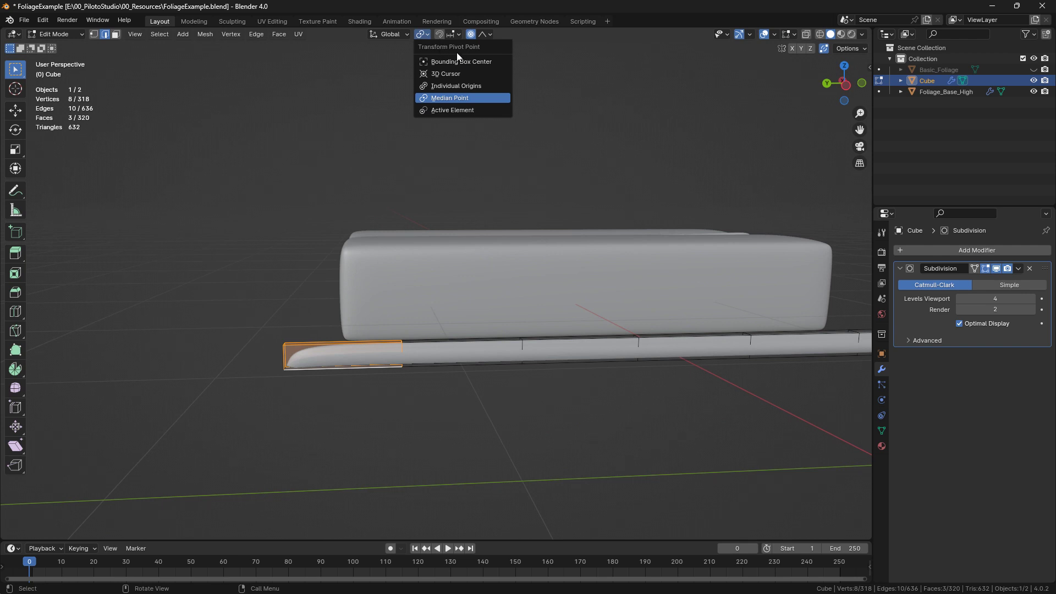
pyautogui.click(434, 106)
pyautogui.scroll(-5, 521, 155)
pyautogui.press('s')
pyautogui.press('z')
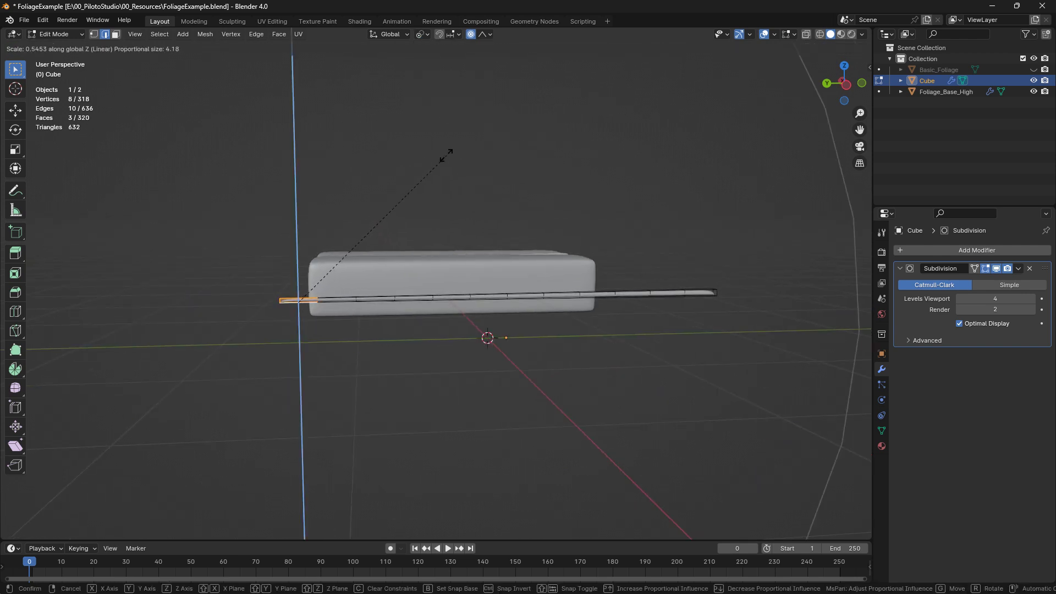
pyautogui.click(467, 141)
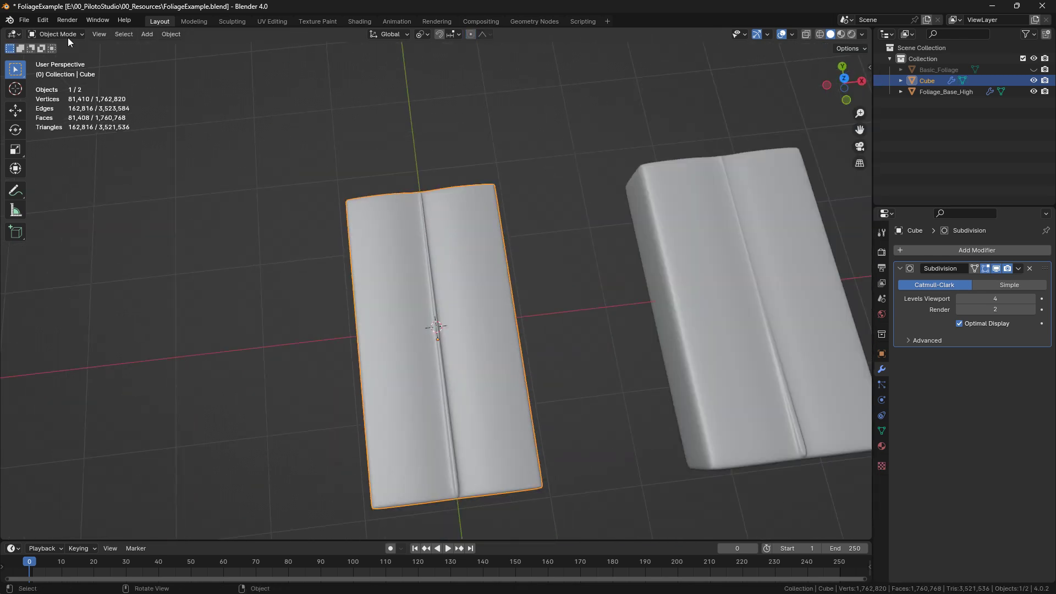
# - Try to smooth the midrib's far end in Sculpt Mode using a smaller brush strength
pyautogui.click(55, 35)
pyautogui.click(61, 70)
pyautogui.scroll(3, 439, 259)
pyautogui.press('f')
pyautogui.click(409, 208)
pyautogui.moveTo(242, 48); pyautogui.dragTo(181, 48)
pyautogui.keyDown('shift'); pyautogui.moveTo(413, 214); pyautogui.dragTo(405, 176); pyautogui.keyUp('shift')
pyautogui.hotkey('ctrl', 'z')
pyautogui.click(197, 47)
pyautogui.click(533, 280)
pyautogui.keyDown('shift'); pyautogui.moveTo(411, 201); pyautogui.dragTo(407, 218); pyautogui.keyUp('shift')
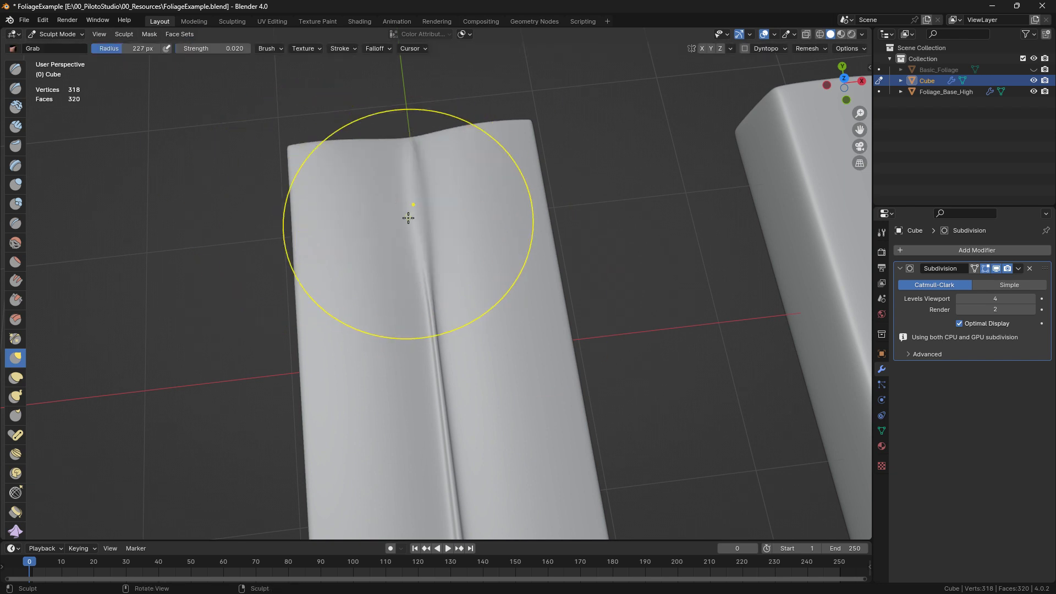
pyautogui.hotkey('ctrl', 'z')
# - Return to Edit Mode, turn off the subdivision preview, and select the run of midrib side edges near the far end
pyautogui.press('Tab')
pyautogui.scroll(2, 440, 110)
pyautogui.click(471, 34)
pyautogui.keyDown('shift'); pyautogui.moveTo(398, 109); pyautogui.dragTo(413, 150, button='middle'); pyautogui.keyUp('shift')
pyautogui.click(995, 268)
pyautogui.scroll(1, 352, 184)
pyautogui.moveTo(308, 165); pyautogui.dragTo(340, 127, button='middle')
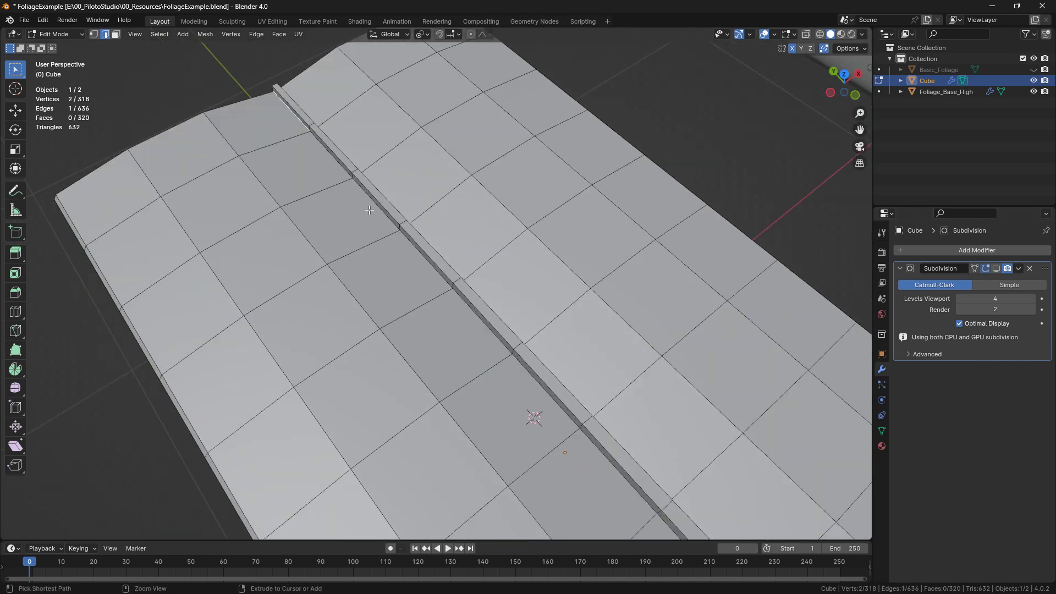
pyautogui.click(295, 107)
pyautogui.keyDown('ctrl'); pyautogui.click(385, 207); pyautogui.keyUp('ctrl')
# - Edge-slide the selected run of edges along the midrib's side
pyautogui.keyDown('shift'); pyautogui.moveTo(231, 125); pyautogui.dragTo(321, 207, button='middle'); pyautogui.keyUp('shift')
pyautogui.moveTo(646, 145); pyautogui.dragTo(474, 304, button='middle')
pyautogui.press('g')
pyautogui.press('g')
pyautogui.click(561, 111)
# - Adjust the see-through display, extend the selection along the midrib's far half, and scale the selected edges along X
pyautogui.keyDown('alt'); pyautogui.keyDown('shift'); pyautogui.click(475, 304); pyautogui.keyUp('shift'); pyautogui.keyUp('alt')
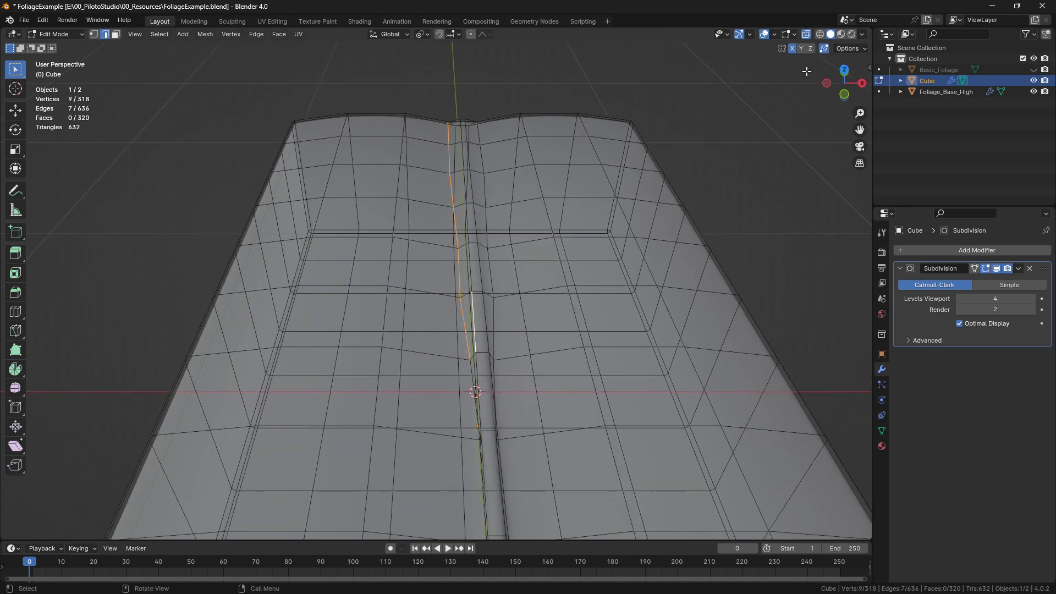
pyautogui.click(807, 35)
pyautogui.keyDown('ctrl'); pyautogui.click(462, 134); pyautogui.keyUp('ctrl')
pyautogui.moveTo(602, 179); pyautogui.dragTo(591, 171, button='middle')
pyautogui.press('s')
pyautogui.press('x')
pyautogui.click(505, 161)
# - Flatten the selected midrib edges with a Z scale of 0 and adjust their spacing along X
pyautogui.moveTo(505, 161)
pyautogui.mouseDown(button='middle')
pyautogui.moveTo(535, 172)
pyautogui.moveTo(543, 229)
pyautogui.mouseUp(button='middle')
pyautogui.press('s')
pyautogui.press('z')
pyautogui.press('0')
pyautogui.press('Return')
pyautogui.press('s')
pyautogui.press('x')
pyautogui.press('s')
pyautogui.press('x')
pyautogui.click(543, 229)
# - Adjust the height of the two selected midrib edges along Z to even out the ridge
pyautogui.hotkey('ctrl', 'Tab')
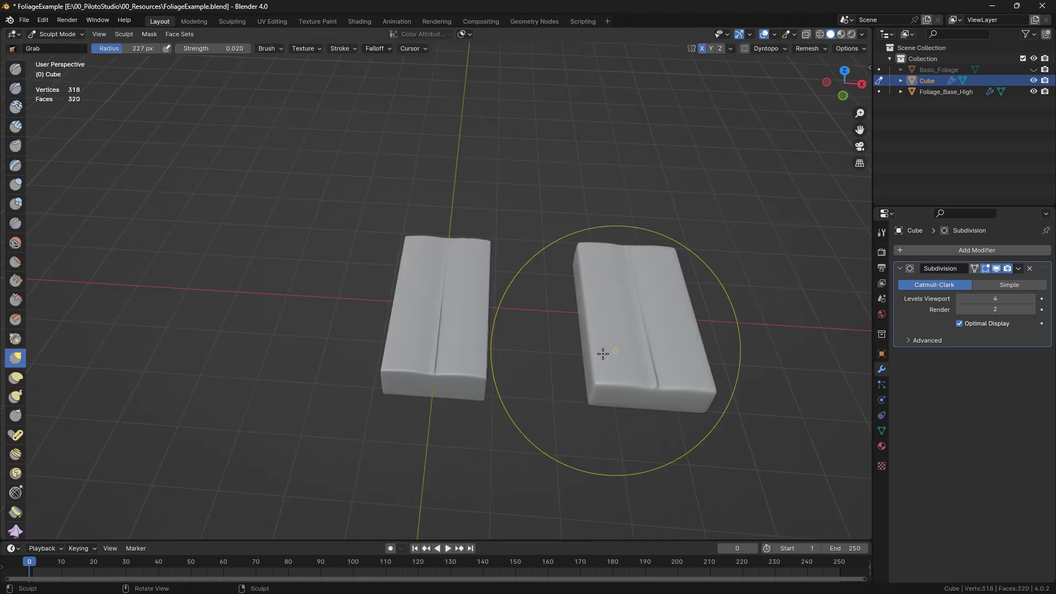
pyautogui.moveTo(603, 353); pyautogui.dragTo(572, 385, button='middle')
pyautogui.scroll(6, 462, 295)
pyautogui.press('Tab')
pyautogui.moveTo(464, 250); pyautogui.dragTo(621, 214, button='middle')
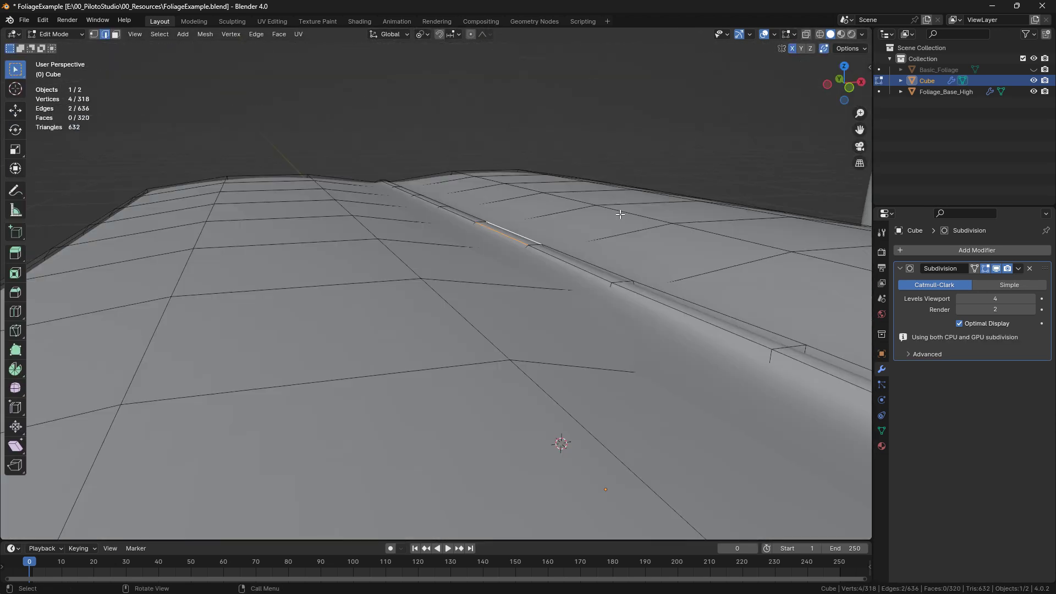
pyautogui.press('g')
pyautogui.press('z')
pyautogui.click(596, 258)
# - Add the neighbouring midrib edge to the selection and adjust its height along Z
pyautogui.keyDown('shift'); pyautogui.click(466, 214); pyautogui.keyUp('shift')
pyautogui.press('g')
pyautogui.press('z')
pyautogui.click(476, 209)
pyautogui.press('Tab')
pyautogui.scroll(-7, 394, 273)
pyautogui.moveTo(477, 210)
pyautogui.mouseDown(button='middle')
pyautogui.moveTo(394, 274)
pyautogui.moveTo(436, 240)
pyautogui.mouseUp(button='middle')
# - Select the small faces at the midrib's near end and scale them along X with proportional editing
pyautogui.press('Tab')
pyautogui.scroll(10, 441, 292)
pyautogui.moveTo(517, 335)
pyautogui.mouseDown(button='middle')
pyautogui.moveTo(531, 316)
pyautogui.moveTo(484, 229)
pyautogui.mouseUp(button='middle')
pyautogui.moveTo(460, 158); pyautogui.dragTo(517, 205)
pyautogui.moveTo(517, 205); pyautogui.dragTo(520, 248, button='middle')
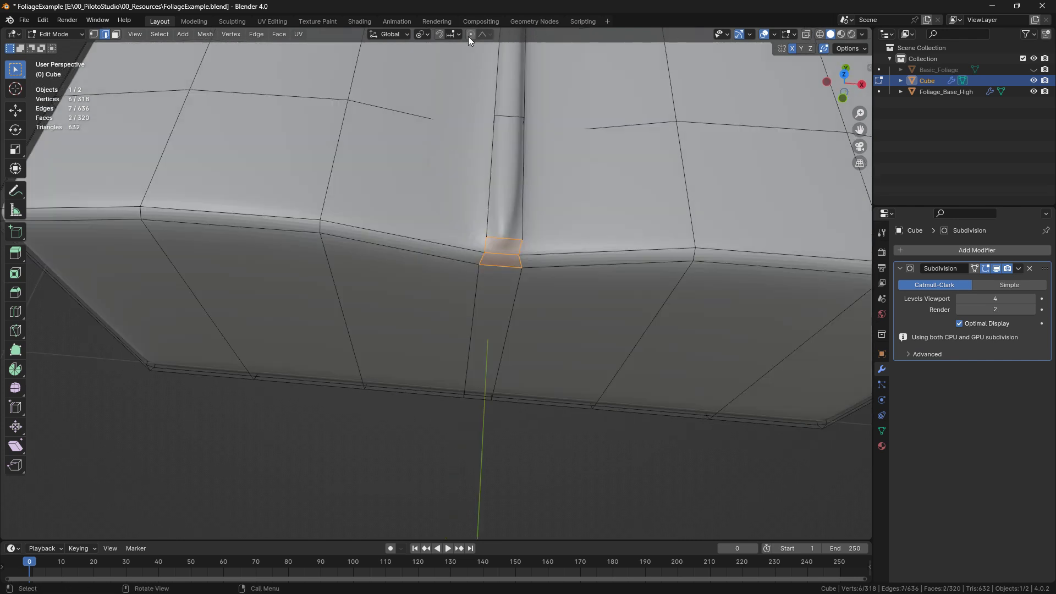
pyautogui.click(470, 37)
pyautogui.scroll(-5, 511, 385)
pyautogui.press('s')
pyautogui.press('x')
pyautogui.scroll(8, 513, 391)
pyautogui.click(549, 401)
# - Box-select the midrib's other end and scale it along X with proportional editing
pyautogui.moveTo(549, 401); pyautogui.dragTo(463, 266, button='middle')
pyautogui.scroll(5, 462, 267)
pyautogui.moveTo(399, 212); pyautogui.dragTo(463, 267)
pyautogui.press('s')
pyautogui.press('x')
pyautogui.moveTo(463, 267)
pyautogui.mouseDown(button='middle')
pyautogui.moveTo(484, 267)
pyautogui.moveTo(528, 297)
pyautogui.mouseUp(button='middle')
pyautogui.click(488, 267)
# - Return the block to Object Mode and apply its Subdivision modifier at 4 viewport levels
pyautogui.press('Tab')
pyautogui.scroll(-12, 436, 283)
pyautogui.hotkey('ctrl', 'Tab')
pyautogui.moveTo(377, 401)
pyautogui.mouseDown(button='middle')
pyautogui.moveTo(443, 345)
pyautogui.moveTo(413, 403)
pyautogui.moveTo(789, 318)
pyautogui.mouseUp(button='middle')
pyautogui.press('Tab')
pyautogui.press('Tab')
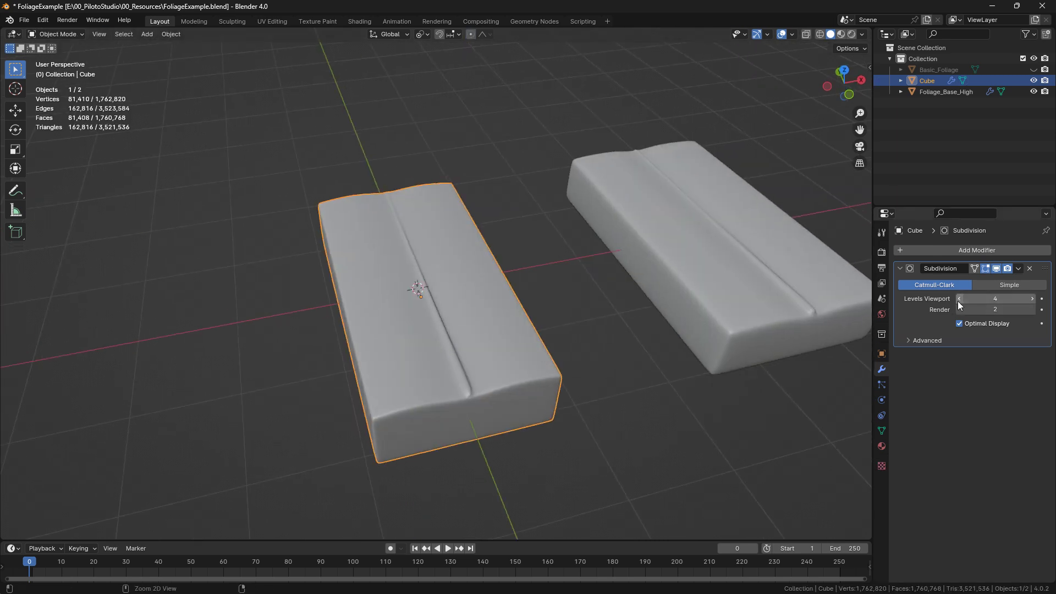
pyautogui.hotkey('ctrl', 'a')
# - Rename the Cube object as Foliage_BaseModel_high
pyautogui.moveTo(616, 322); pyautogui.dragTo(889, 232, button='middle')
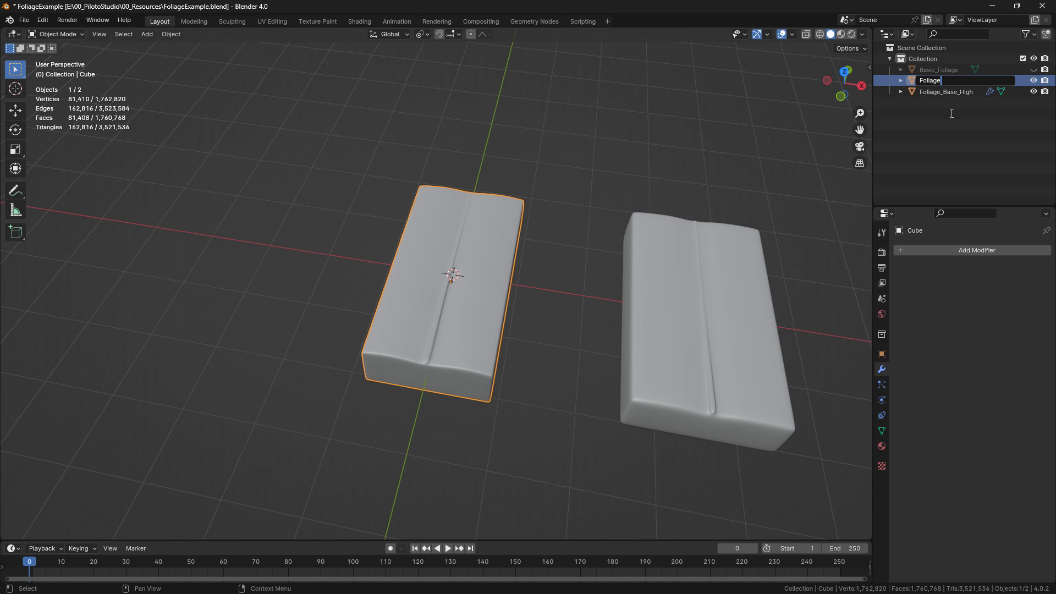
pyautogui.write('high')
pyautogui.press('Return')
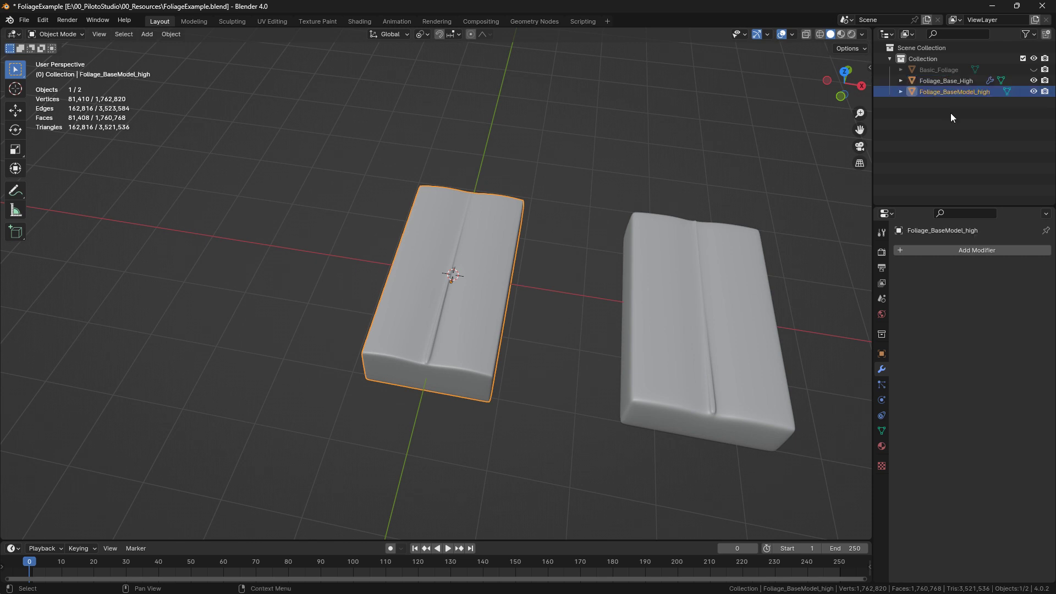
# - Lower Foliage_BaseModel_high along Z until its top sits beneath the grid plane, and save the file
pyautogui.rightClick(258, 407)
pyautogui.moveTo(368, 323); pyautogui.dragTo(545, 280, button='middle')
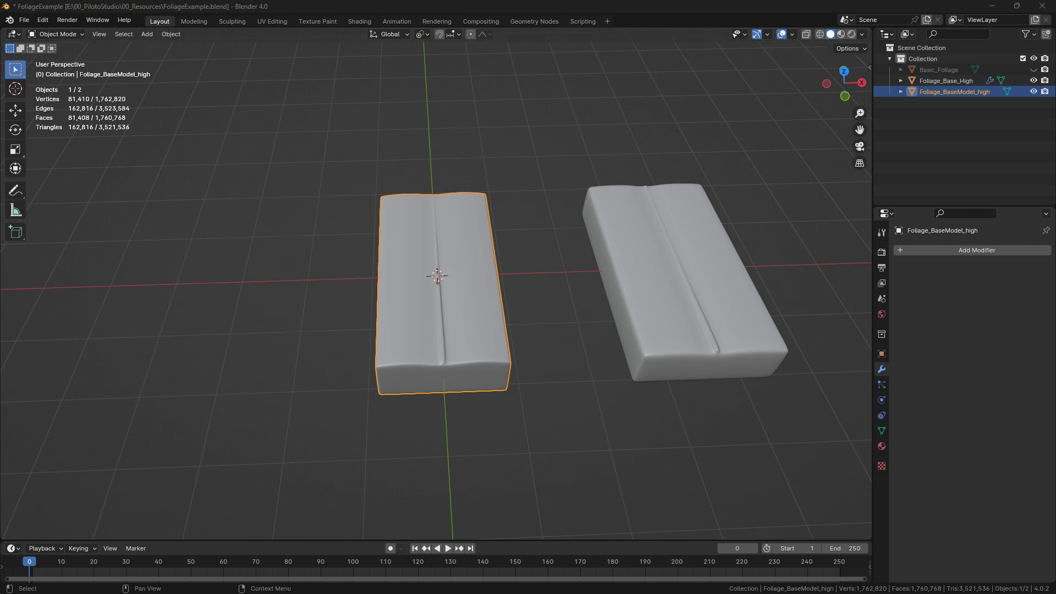
pyautogui.moveTo(530, 289); pyautogui.dragTo(550, 242, button='middle')
pyautogui.click(842, 88)
pyautogui.press('g')
pyautogui.press('z')
pyautogui.click(589, 280)
pyautogui.click(589, 284)
pyautogui.hotkey('ctrl', 's')
# - Add a 2 m plane mesh at the world origin
pyautogui.moveTo(589, 287); pyautogui.dragTo(611, 317, button='middle')
pyautogui.hotkey('shift', 'a')
pyautogui.moveTo(625, 315)
pyautogui.click(678, 315)
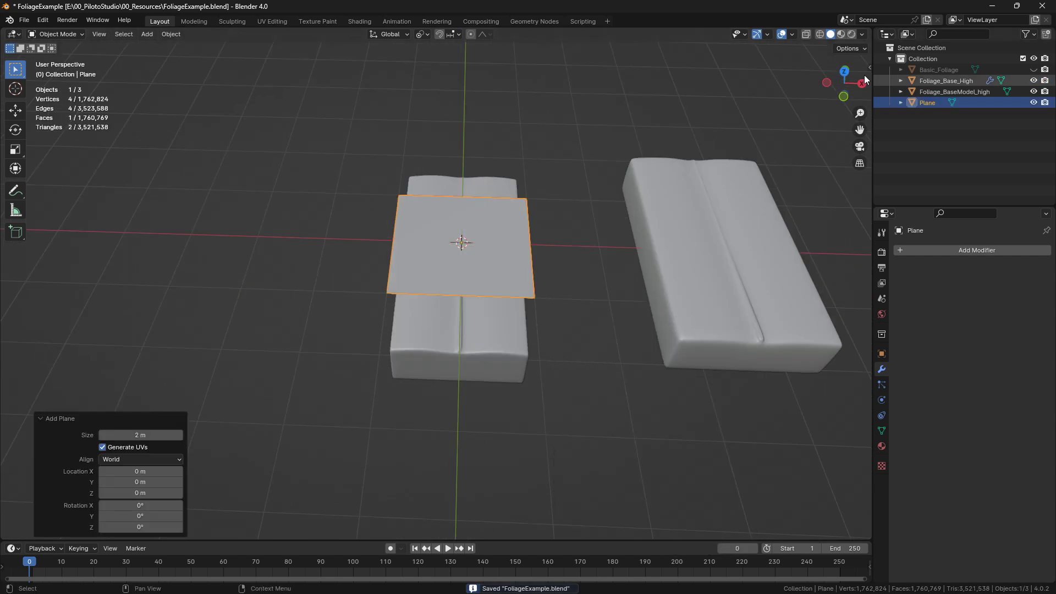
# - In top view, scale the plane's mesh down and move it about -1.5 m along Y to the block's near end
pyautogui.click(845, 71)
pyautogui.press('Tab')
pyautogui.press('s')
pyautogui.click(504, 295)
pyautogui.keyDown('shift'); pyautogui.moveTo(503, 295); pyautogui.dragTo(500, 312, button='middle'); pyautogui.keyUp('shift')
pyautogui.scroll(3, 500, 311)
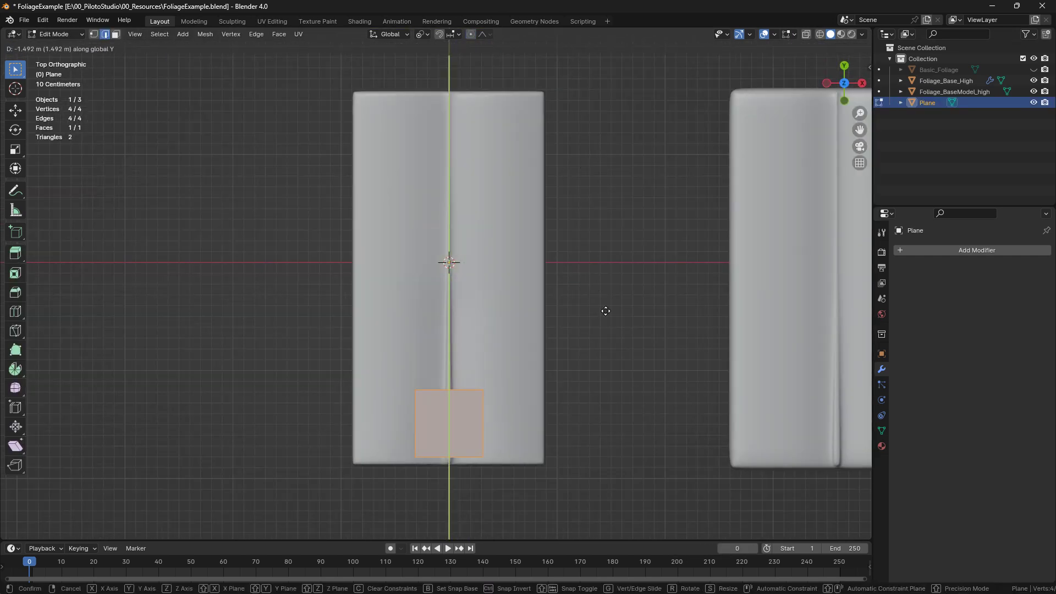
pyautogui.click(605, 317)
# - Split the plane down its centre line with a loop cut and delete the vertices of the half on the positive X side
pyautogui.scroll(3, 516, 324)
pyautogui.keyDown('shift'); pyautogui.moveTo(504, 463); pyautogui.dragTo(500, 363, button='middle'); pyautogui.keyUp('shift')
pyautogui.click(96, 35)
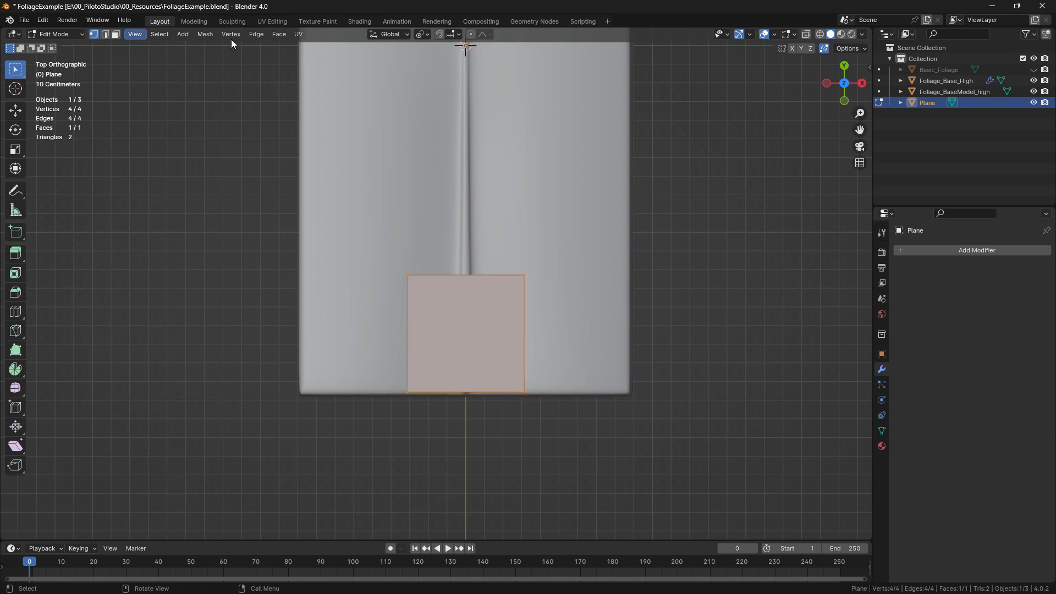
pyautogui.click(807, 34)
pyautogui.click(454, 392)
pyautogui.click(15, 69)
pyautogui.moveTo(503, 253); pyautogui.dragTo(550, 413)
pyautogui.press('x')
pyautogui.press('v')
# - Add a Mirror modifier on the X axis to the half plane
pyautogui.click(997, 251)
pyautogui.moveTo(946, 252)
pyautogui.click(850, 329)
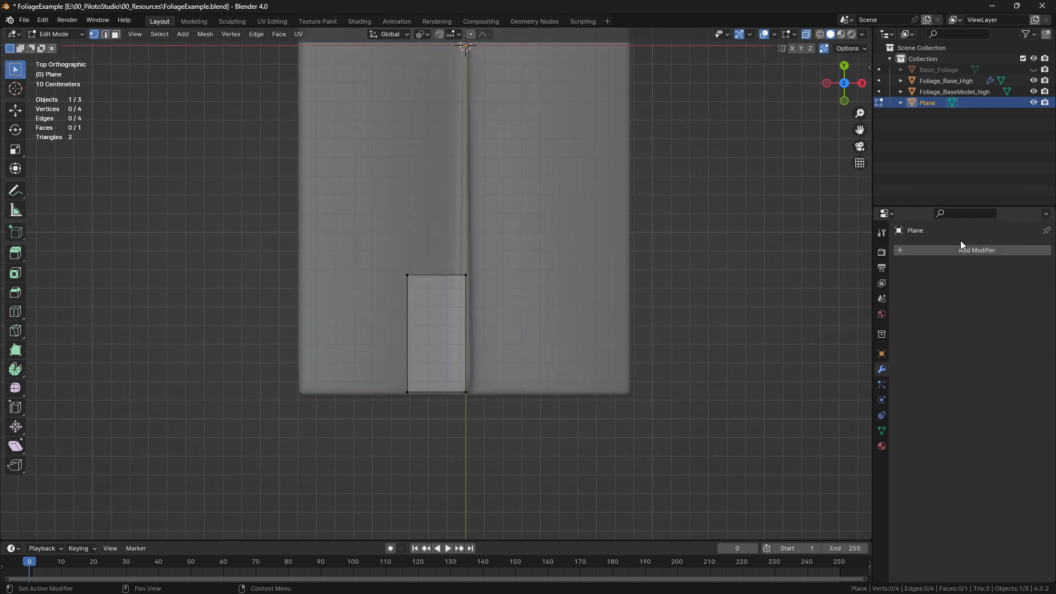
pyautogui.click(947, 250)
pyautogui.click(833, 330)
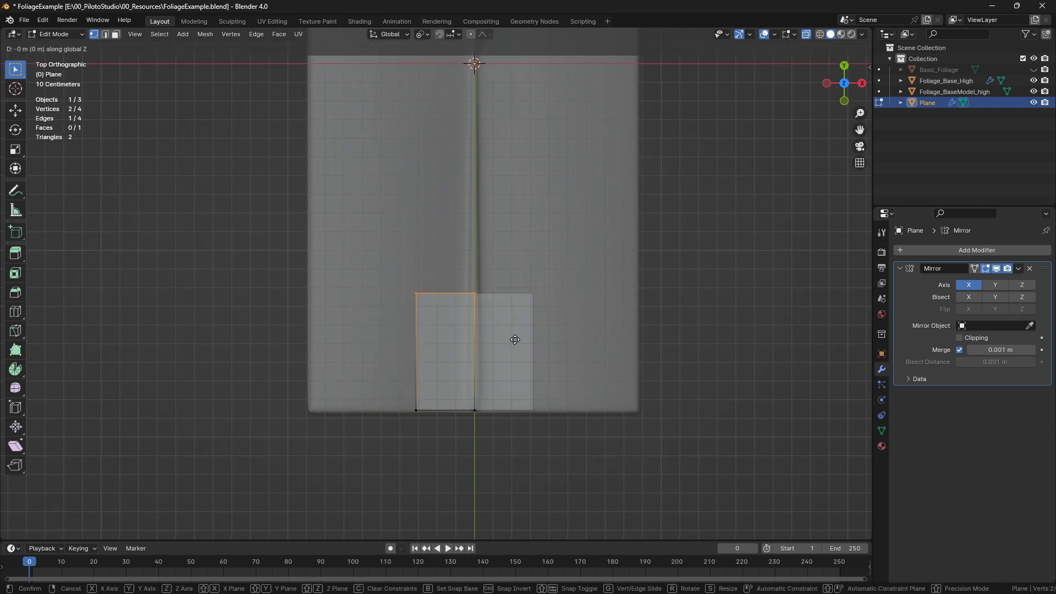
# - Lengthen the half plane by moving its upper edge along Y, and divide it crosswise with 9 loop cuts
pyautogui.press('g')
pyautogui.press('y')
pyautogui.click(523, 263)
pyautogui.click(16, 311)
pyautogui.click(422, 335)
pyautogui.moveTo(140, 431); pyautogui.dragTo(168, 431)
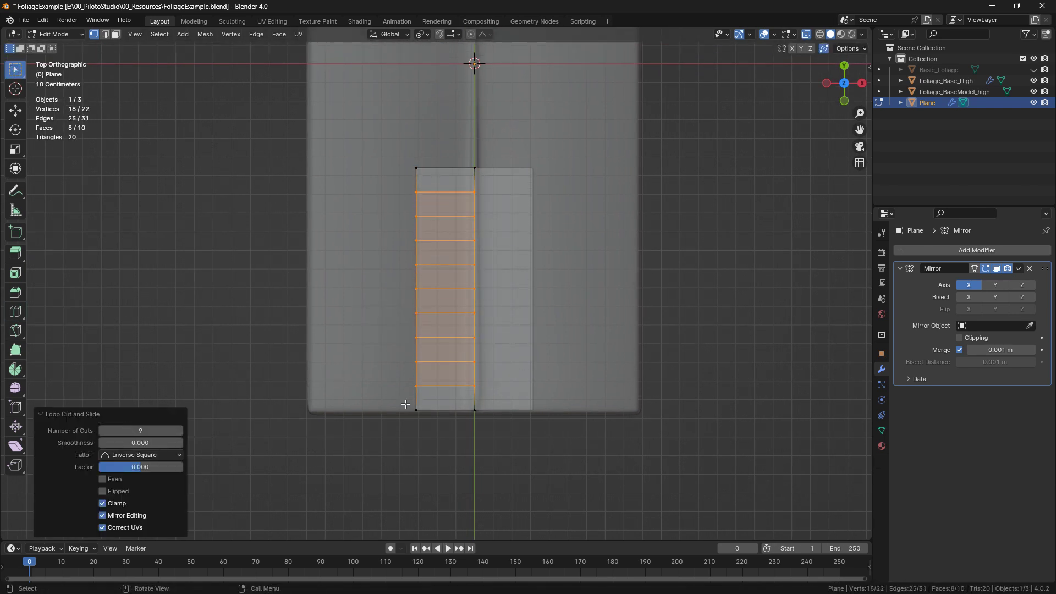
# - Move the centre vertex at the leaf's base about 0.11 m along Y to form a notch
pyautogui.click(477, 410)
pyautogui.click(476, 410)
pyautogui.press('g')
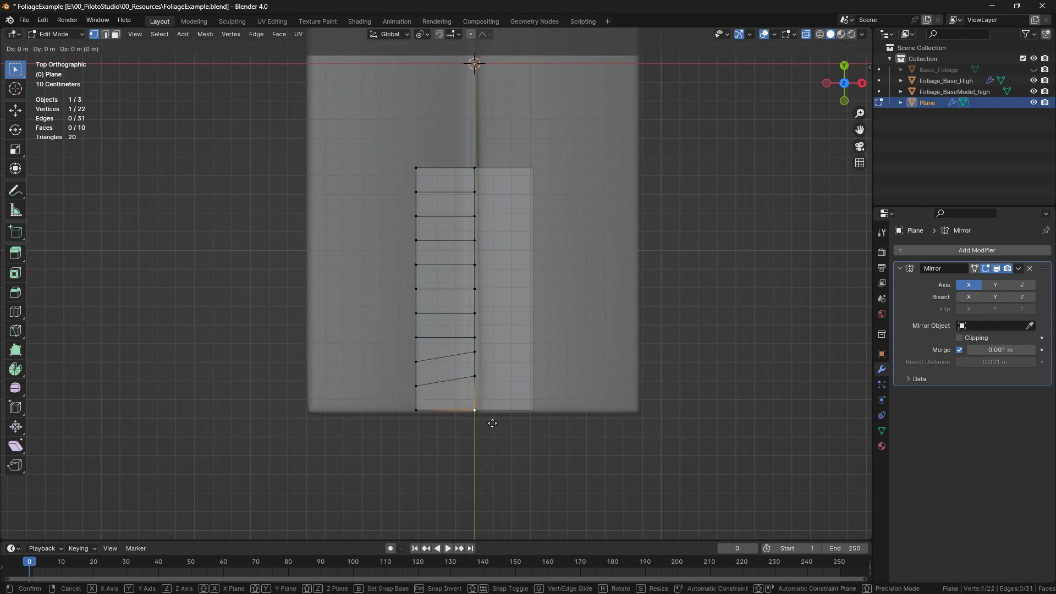
pyautogui.click(496, 403)
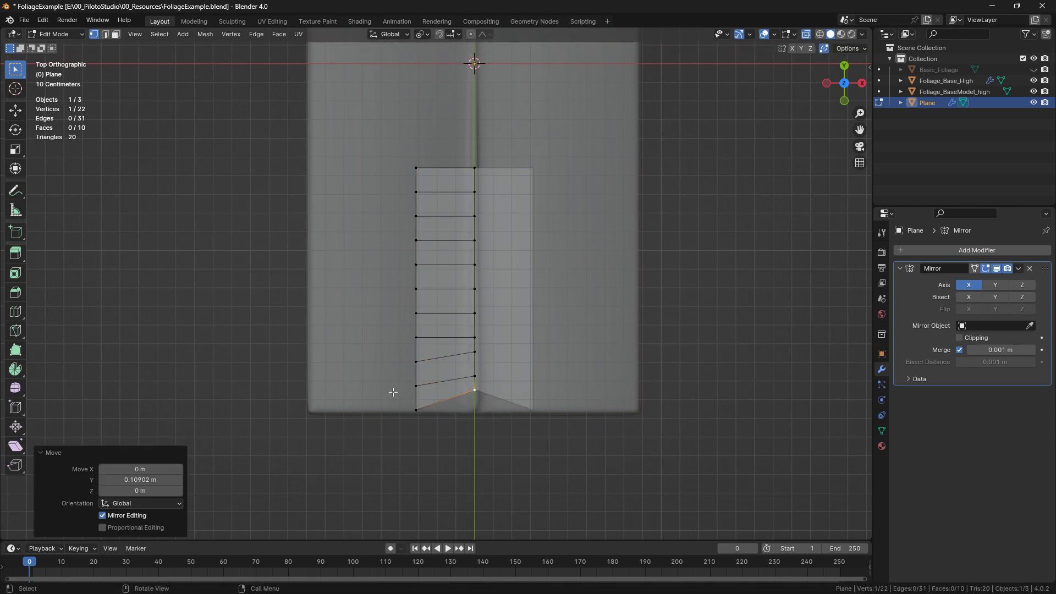
# - Move the outer-edge vertices outward along X, and push a narrower group of six about 0.1 m further out
pyautogui.moveTo(434, 217); pyautogui.dragTo(432, 210)
pyautogui.press('g')
pyautogui.press('x')
pyautogui.click(404, 237)
pyautogui.moveTo(379, 374); pyautogui.dragTo(409, 231)
pyautogui.press('g')
pyautogui.press('x')
pyautogui.click(391, 236)
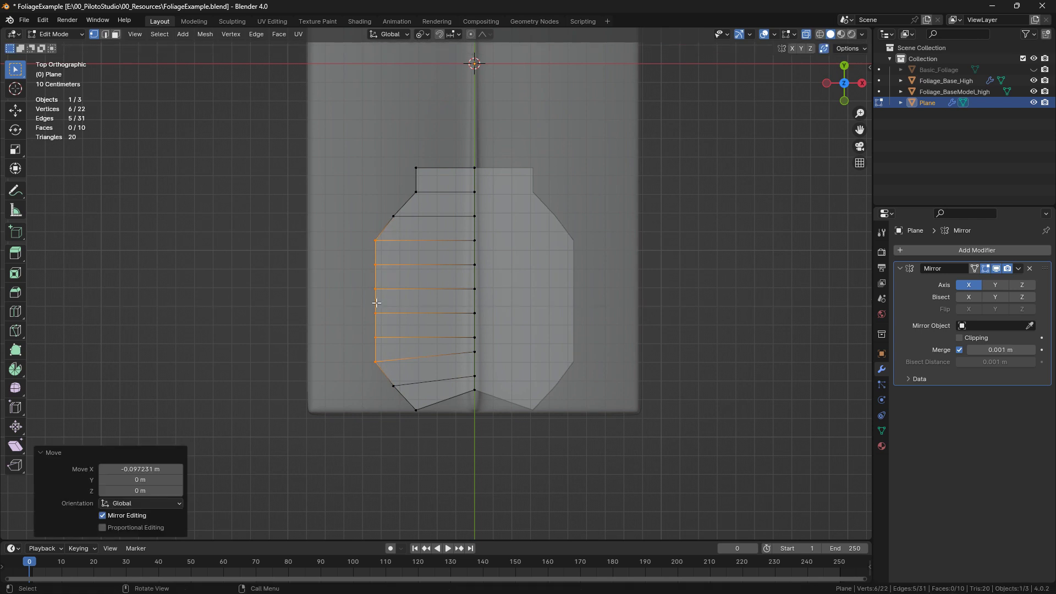
# - Move two progressively smaller groups of middle outer vertices further outward along X to round the leaf's widest part
pyautogui.moveTo(360, 349); pyautogui.dragTo(399, 259)
pyautogui.press('g')
pyautogui.press('x')
pyautogui.click(385, 262)
pyautogui.moveTo(346, 324); pyautogui.dragTo(379, 278)
pyautogui.press('g')
pyautogui.press('x')
pyautogui.click(371, 281)
# - Reposition the lower outer vertices one at a time to round the leaf's base
pyautogui.click(413, 410)
pyautogui.press('g')
pyautogui.click(401, 405)
pyautogui.click(385, 386)
pyautogui.press('g')
pyautogui.click(380, 390)
pyautogui.click(363, 350)
pyautogui.press('g')
pyautogui.press('x')
pyautogui.click(356, 339)
# - Move the outer vertices above the widest part one at a time to taper the leaf toward its tip
pyautogui.keyDown('shift'); pyautogui.moveTo(355, 324); pyautogui.dragTo(356, 349, button='middle'); pyautogui.keyUp('shift')
pyautogui.click(356, 315)
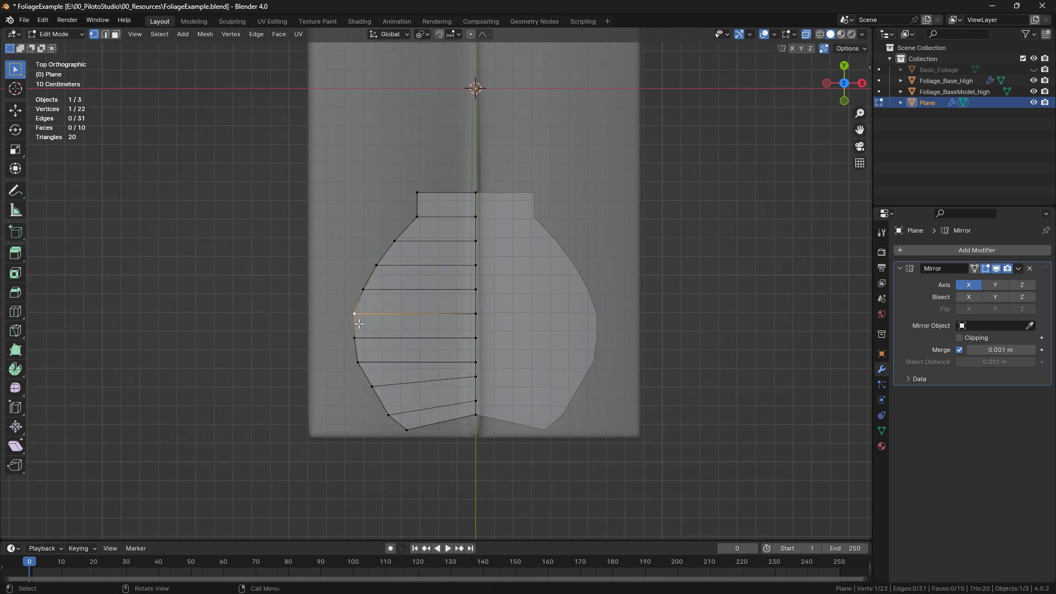
pyautogui.press('g')
pyautogui.click(386, 286)
pyautogui.click(381, 267)
pyautogui.press('g')
pyautogui.click(395, 264)
pyautogui.click(398, 241)
pyautogui.press('g')
pyautogui.click(415, 237)
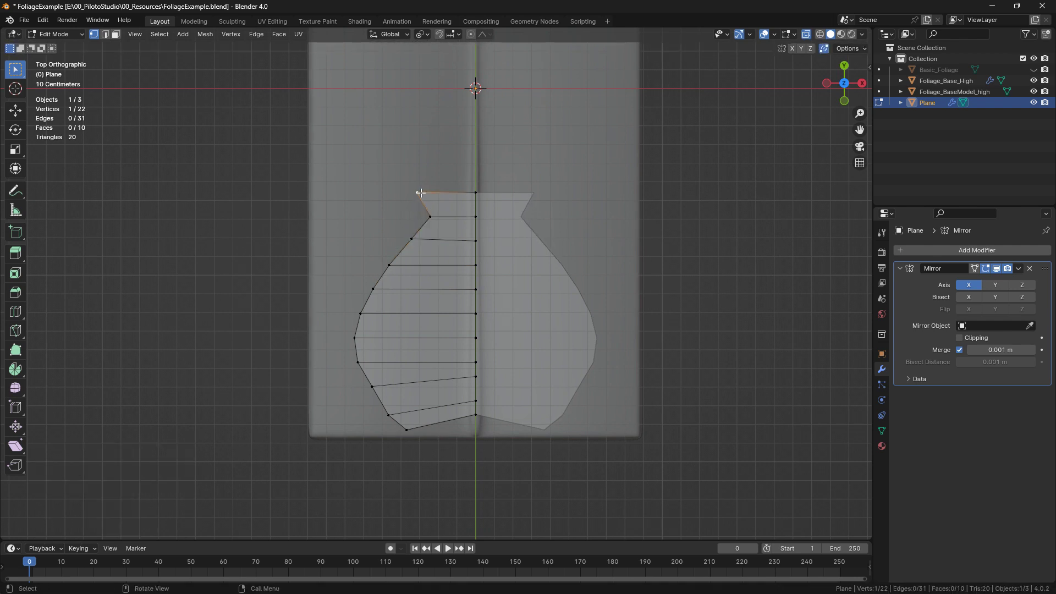
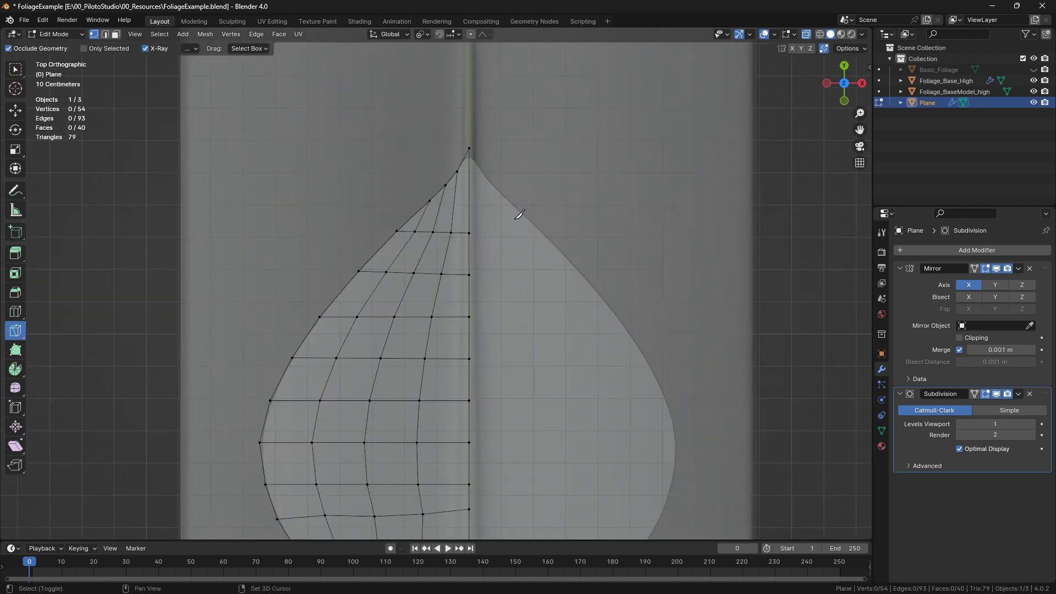
# - Finish cutting extra edges across the narrow leaf tip with the Knife
pyautogui.click(471, 171)
pyautogui.press('Return')
pyautogui.scroll(4, 392, 179)
pyautogui.click(501, 237)
pyautogui.press('Return')
pyautogui.press('w')
pyautogui.scroll(-8, 243, 189)
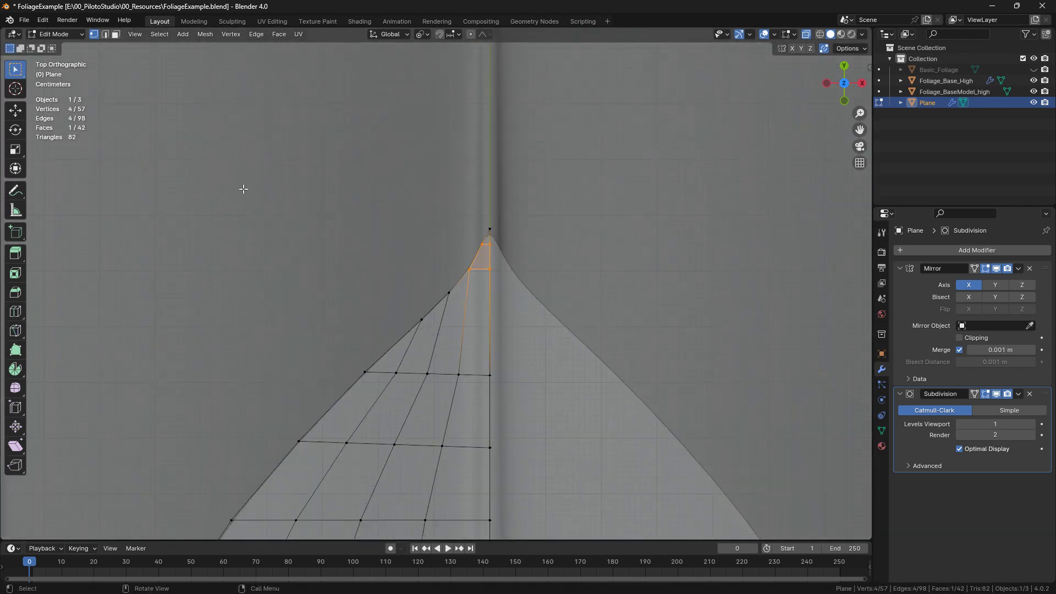
# - In Sculpt Mode, set the Grab brush to a 36 px radius and 0.524 strength and reshape the leaf's upper outline
pyautogui.press('Tab')
pyautogui.hotkey('ctrl', 'Tab')
pyautogui.press('f')
pyautogui.click(408, 390)
pyautogui.press('f')
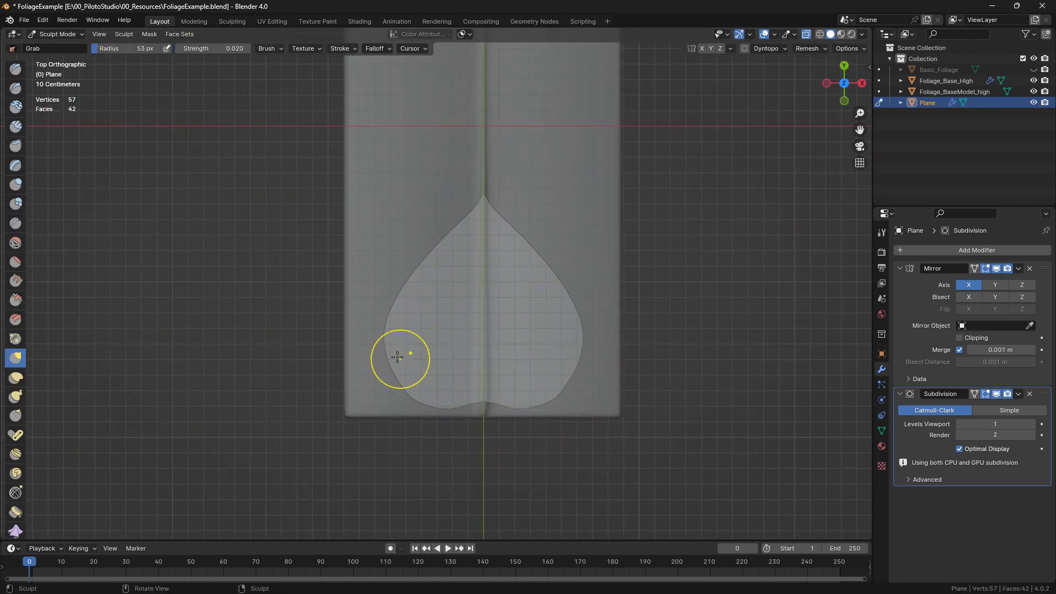
pyautogui.press('f')
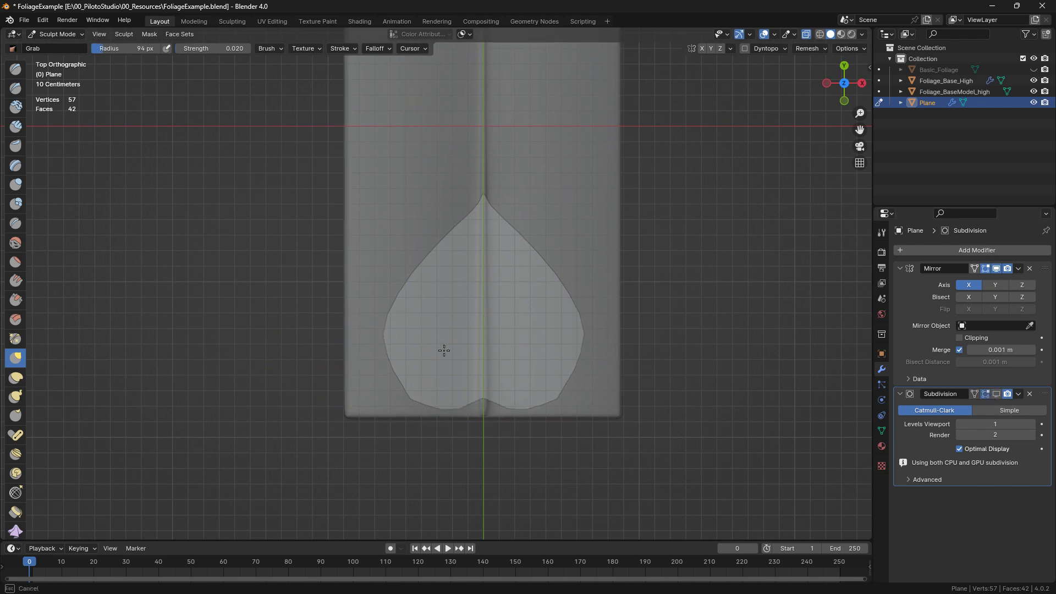
pyautogui.moveTo(200, 47); pyautogui.dragTo(238, 48)
pyautogui.press('f')
pyautogui.click(408, 311)
pyautogui.moveTo(443, 250); pyautogui.dragTo(443, 250)
pyautogui.click(437, 253)
# - Return to Object Mode, set the Mirror modifier's merge distance to 0.027 m, and save the file
pyautogui.scroll(6, 473, 213)
pyautogui.press('Tab')
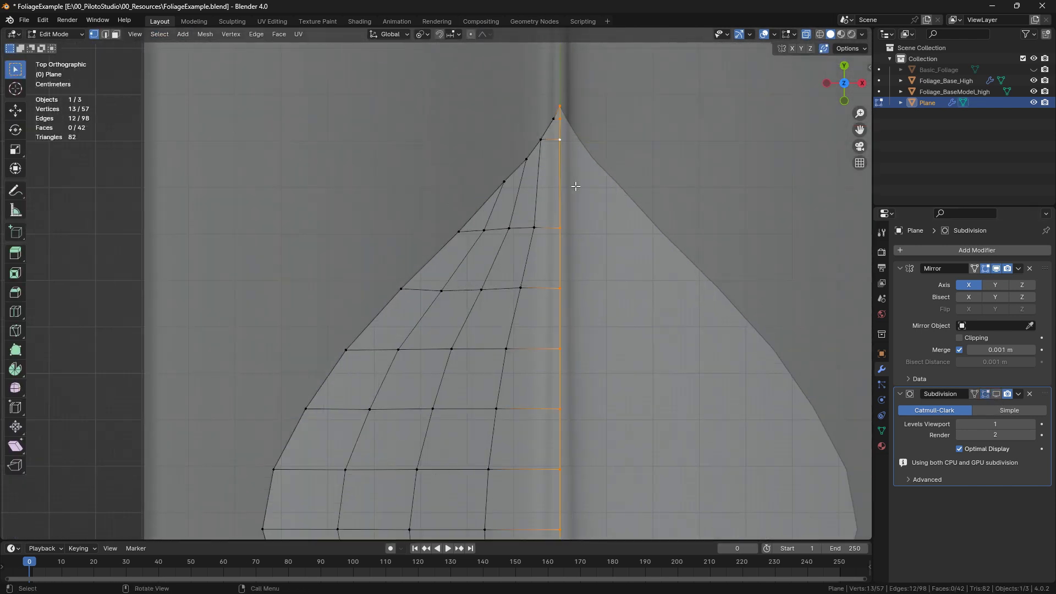
pyautogui.scroll(-5, 560, 155)
pyautogui.press('Tab')
pyautogui.scroll(-5, 430, 282)
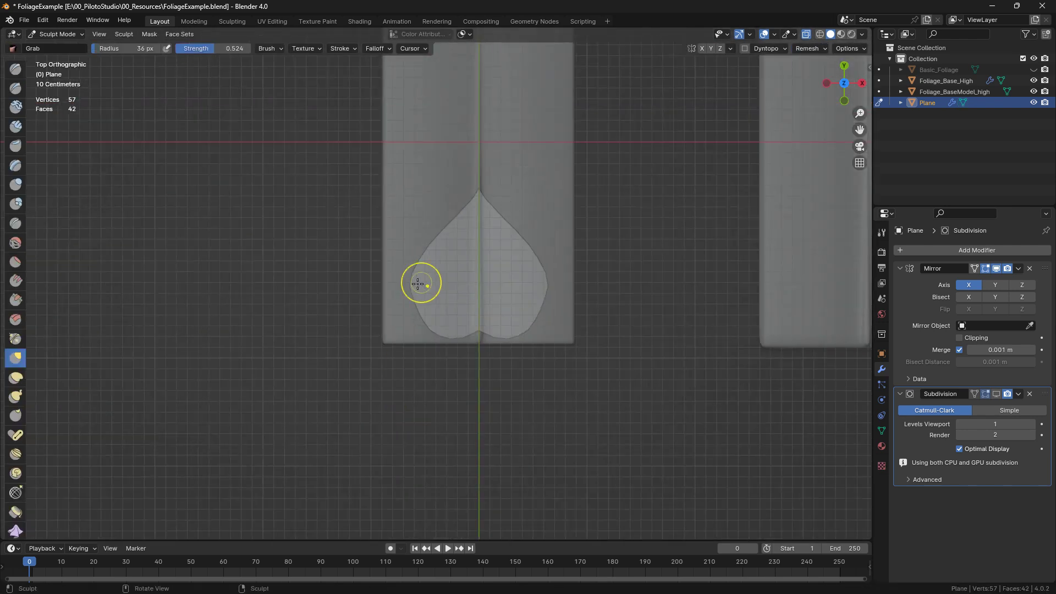
pyautogui.click(62, 34)
pyautogui.click(65, 46)
pyautogui.scroll(4, 436, 283)
pyautogui.moveTo(995, 350); pyautogui.dragTo(1012, 349)
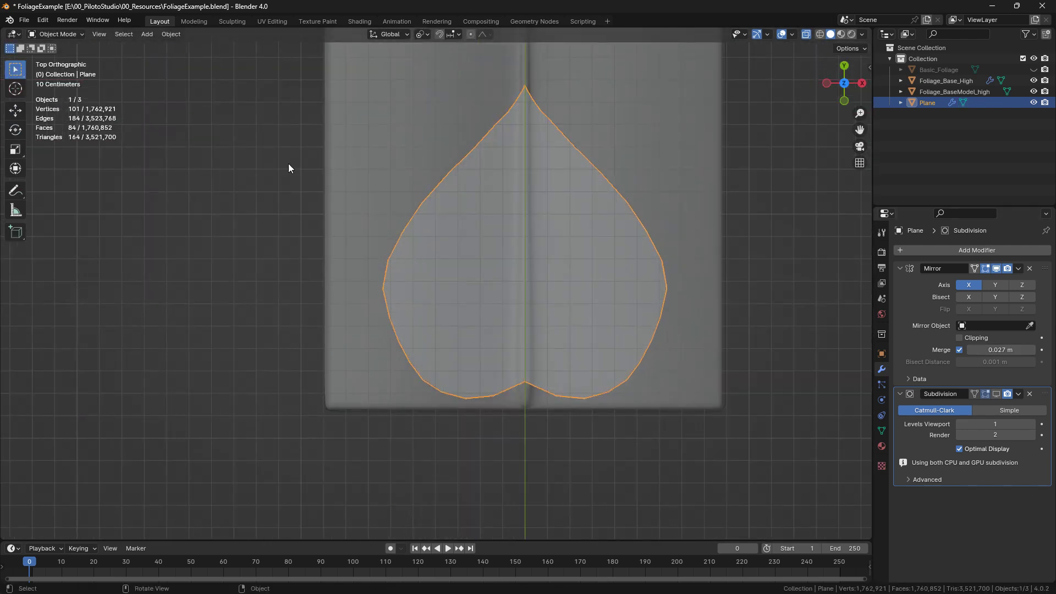
pyautogui.press('Tab')
pyautogui.hotkey('ctrl', 's')
# - Knife-cut an edge across the mesh just below the leaf tip, from the outer edge to the centre line
pyautogui.keyDown('shift'); pyautogui.moveTo(528, 147); pyautogui.dragTo(450, 254, button='middle'); pyautogui.keyUp('shift')
pyautogui.scroll(3, 450, 255)
pyautogui.press('k')
pyautogui.click(399, 199)
pyautogui.click(446, 204)
pyautogui.press('space')
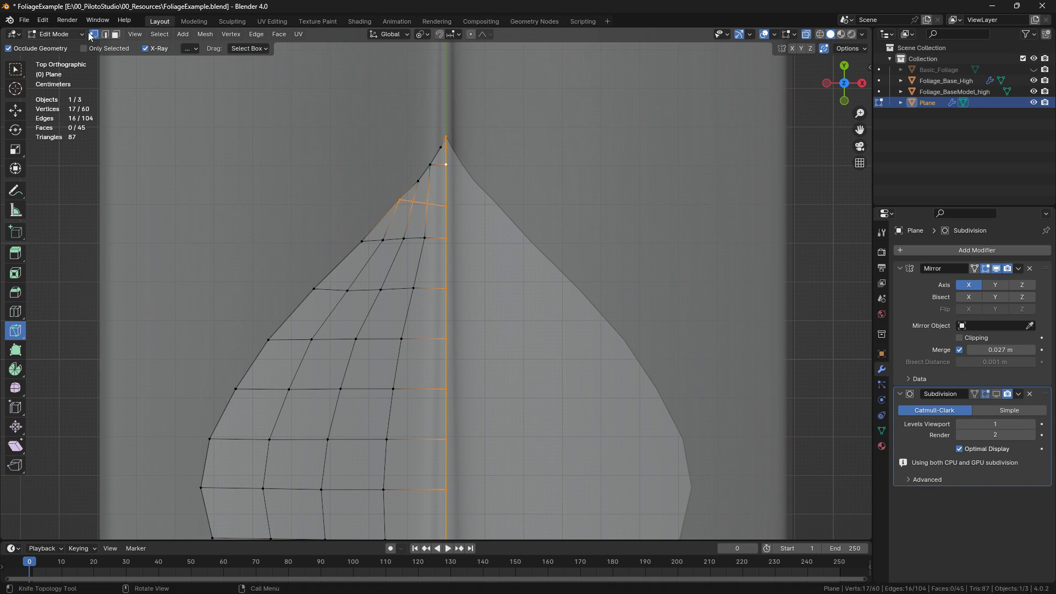
pyautogui.click(15, 69)
# - Try deleting the outer faces of alternate rows along the leaf's side to form four notches
pyautogui.scroll(-2, 230, 385)
pyautogui.keyDown('shift'); pyautogui.moveTo(230, 523); pyautogui.dragTo(328, 355, button='middle'); pyautogui.keyUp('shift')
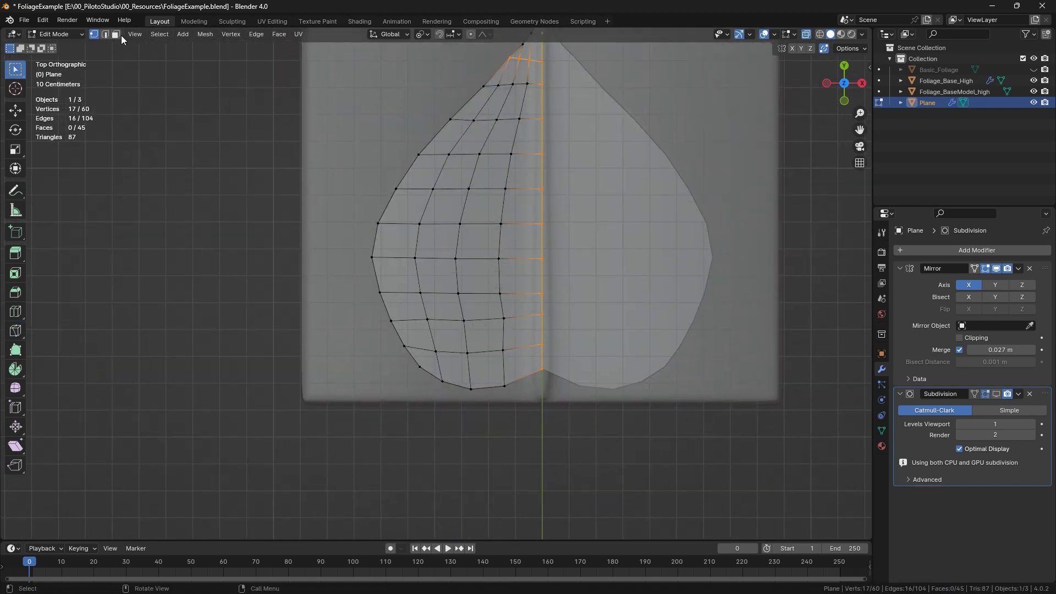
pyautogui.click(115, 34)
pyautogui.click(403, 306)
pyautogui.hotkey('ctrl', 'z')
pyautogui.keyDown('shift'); pyautogui.click(406, 306); pyautogui.keyUp('shift')
pyautogui.keyDown('shift'); pyautogui.click(443, 307); pyautogui.keyUp('shift')
pyautogui.keyDown('shift'); pyautogui.click(397, 241); pyautogui.keyUp('shift')
pyautogui.keyDown('shift'); pyautogui.click(437, 241); pyautogui.keyUp('shift')
pyautogui.keyDown('shift'); pyautogui.click(424, 172); pyautogui.keyUp('shift')
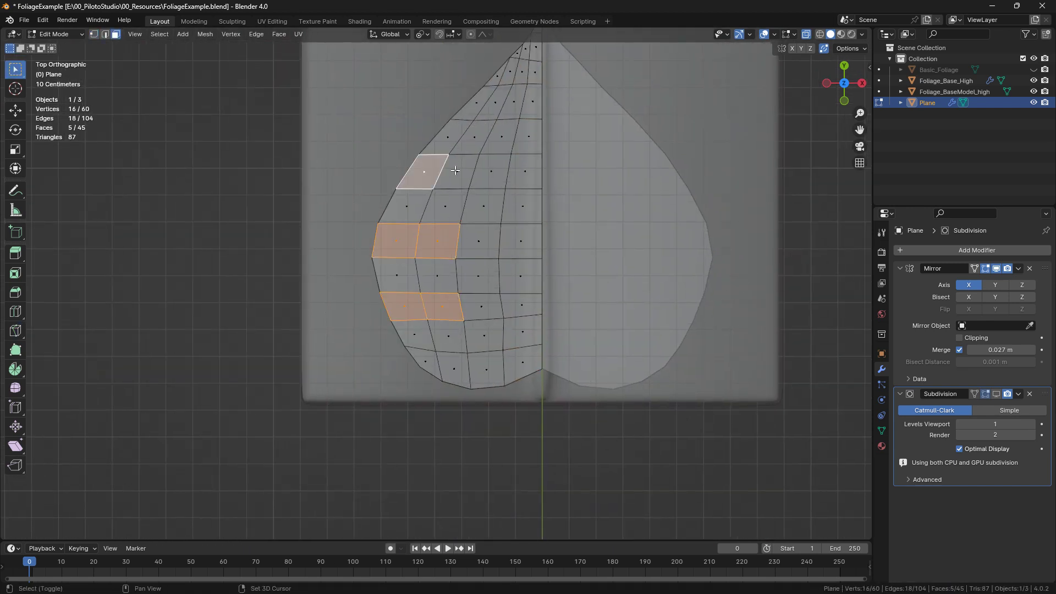
pyautogui.keyDown('shift'); pyautogui.click(495, 102); pyautogui.keyUp('shift')
pyautogui.keyDown('shift'); pyautogui.moveTo(495, 102); pyautogui.dragTo(421, 195, button='middle'); pyautogui.keyUp('shift')
pyautogui.press('x')
pyautogui.click(600, 390)
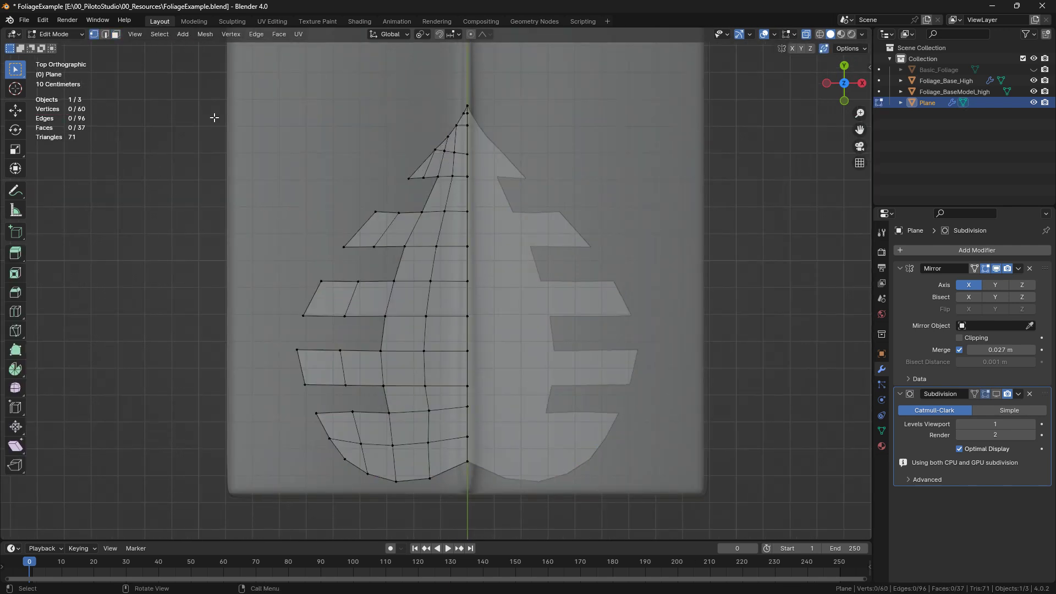
# - Adjust the edge row beside the uppermost notch and preview the leaf in Object Mode
pyautogui.press('g')
pyautogui.click(434, 182)
pyautogui.moveTo(399, 183); pyautogui.dragTo(451, 181)
pyautogui.press('Tab')
pyautogui.scroll(-6, 325, 360)
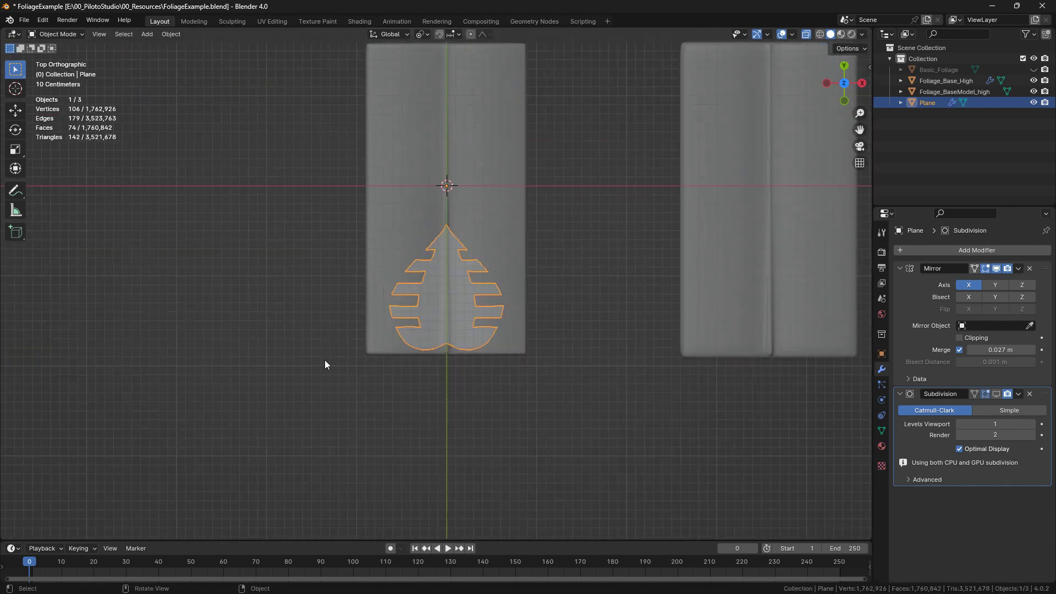
pyautogui.scroll(3, 324, 360)
pyautogui.click(996, 394)
pyautogui.click(996, 393)
pyautogui.press('Tab')
pyautogui.scroll(3, 437, 284)
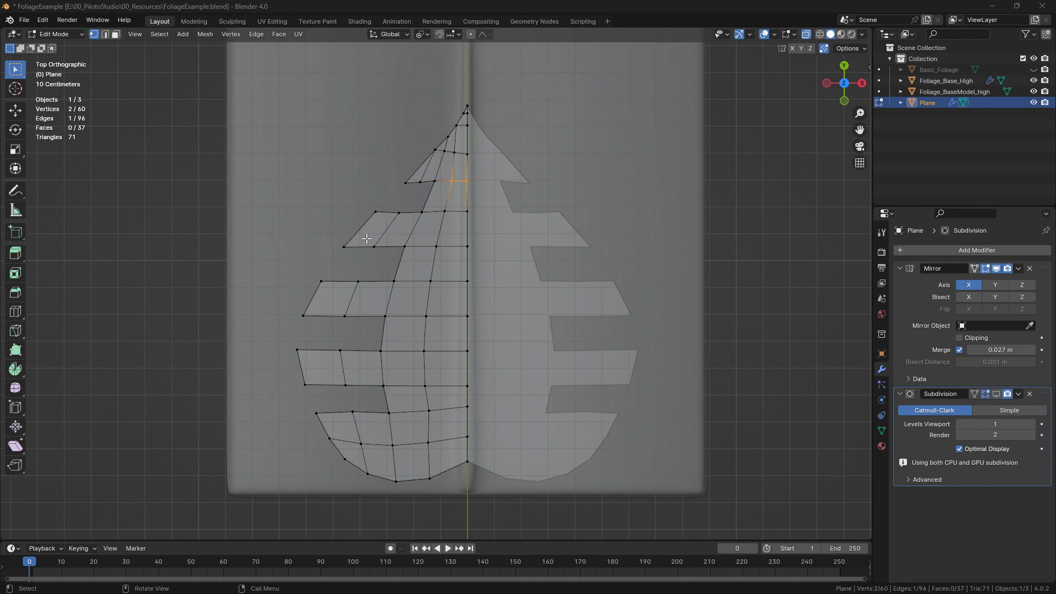
# - Undo the edge adjustment and the deletion of the alternate notch faces
pyautogui.hotkey('ctrl', 'z')
pyautogui.hotkey('ctrl', 'z')
pyautogui.hotkey('ctrl', 'z')
pyautogui.hotkey('ctrl', 'z')
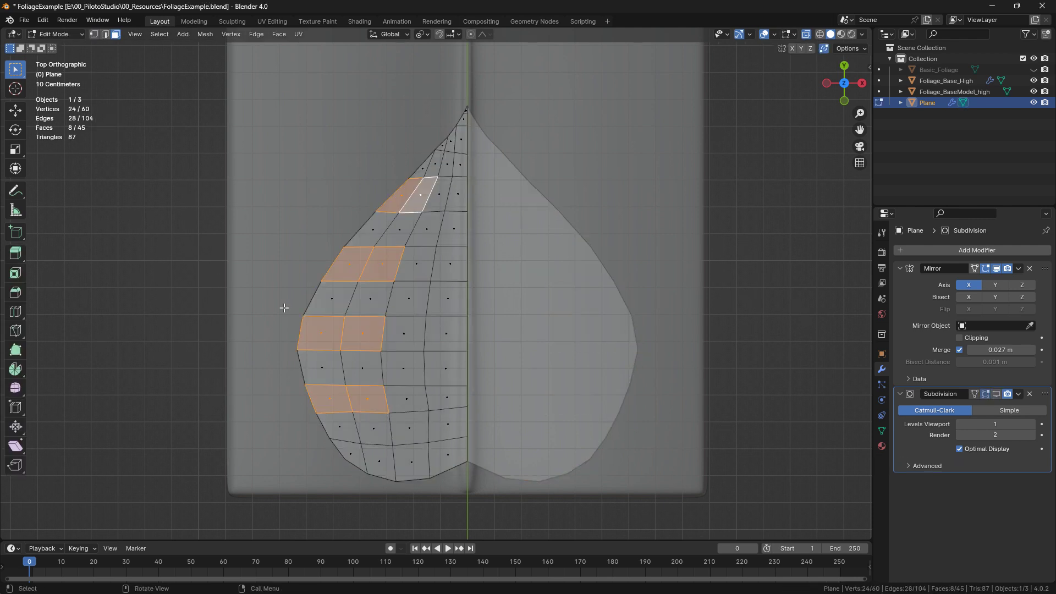
pyautogui.click(16, 332)
pyautogui.click(11, 76)
pyautogui.click(339, 405)
pyautogui.keyDown('shift'); pyautogui.click(357, 391); pyautogui.keyUp('shift')
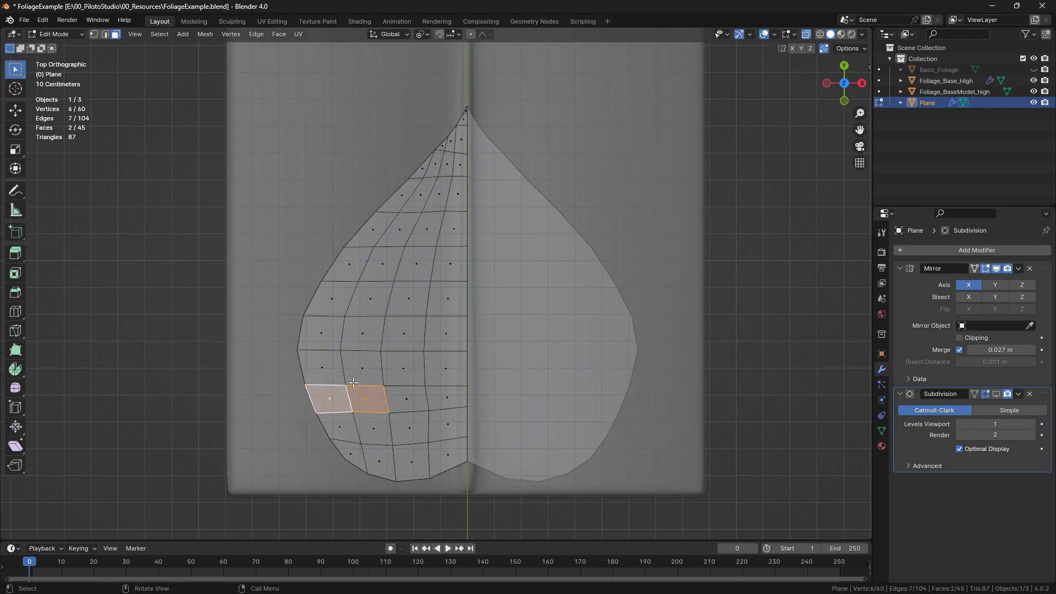
pyautogui.click(390, 200)
pyautogui.click(386, 226)
pyautogui.hotkey('alt', 'a')
# - With proportional editing enabled, move the leaf's tip vertex along Y toward the base to shorten and widen the tip
pyautogui.click(94, 34)
pyautogui.click(462, 105)
pyautogui.press('o')
pyautogui.press('g')
pyautogui.press('y')
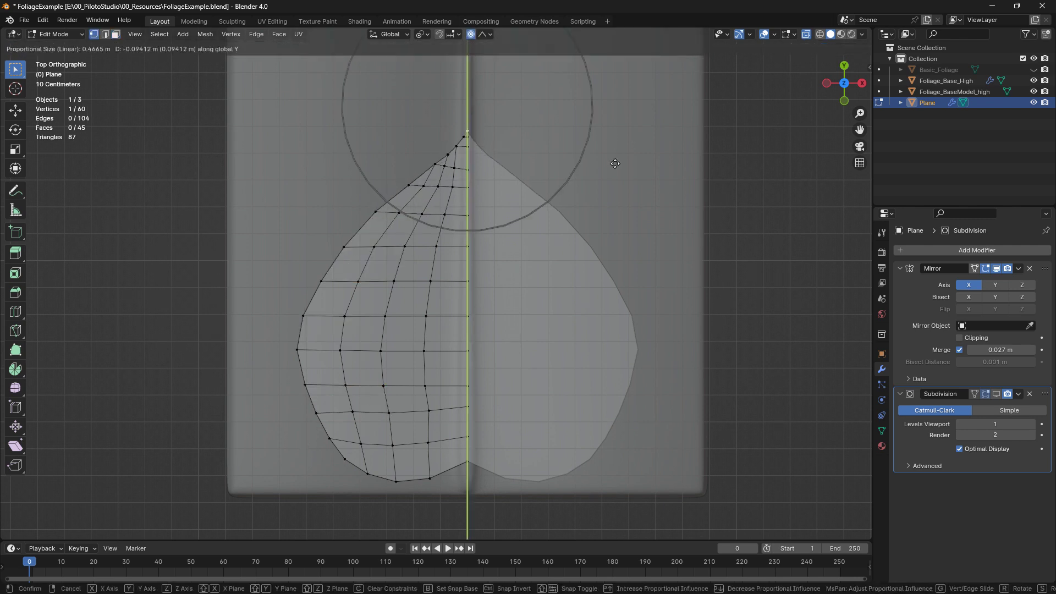
pyautogui.click(616, 167)
pyautogui.press('g')
pyautogui.press('y')
pyautogui.scroll(5, 620, 198)
pyautogui.click(617, 202)
# - Pull the outer shoulder vertex slightly outward with proportional editing
pyautogui.click(336, 244)
pyautogui.press('g')
pyautogui.click(310, 235)
pyautogui.hotkey('alt', 'a')
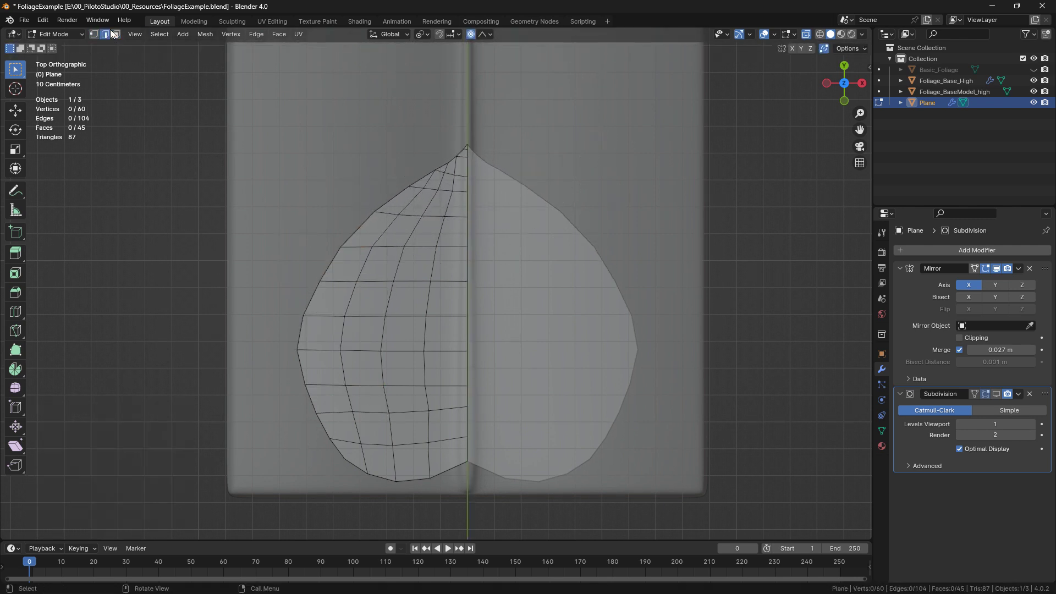
# - Cut two side notches by deleting two outer faces in the upper row and three in the lower row
pyautogui.press('3')
pyautogui.click(368, 231)
pyautogui.keyDown('shift'); pyautogui.click(396, 240); pyautogui.keyUp('shift')
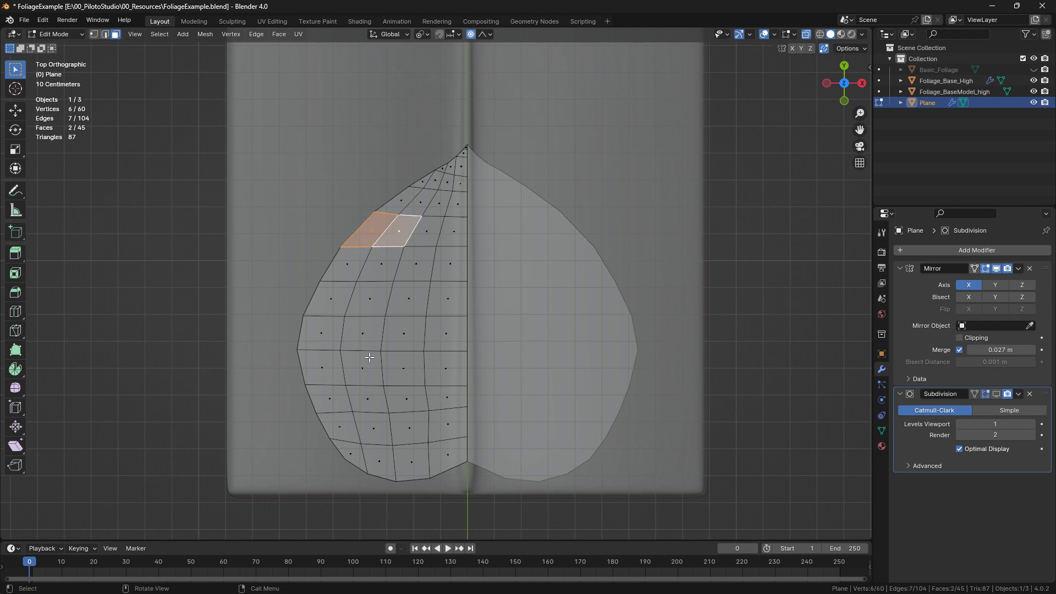
pyautogui.keyDown('shift'); pyautogui.click(317, 341); pyautogui.keyUp('shift')
pyautogui.keyDown('ctrl'); pyautogui.click(407, 341); pyautogui.keyUp('ctrl')
pyautogui.press('x')
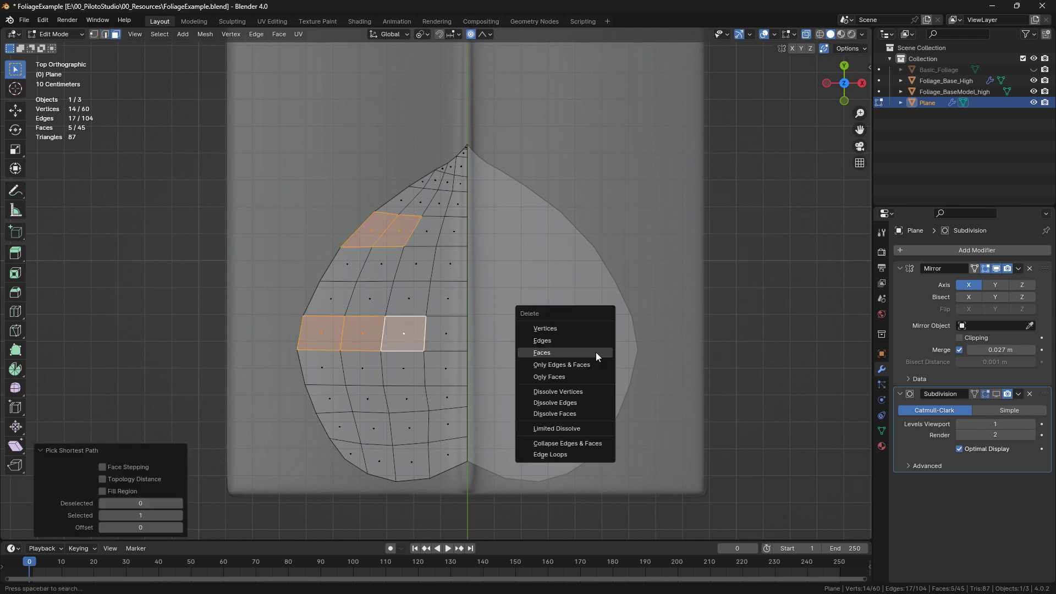
pyautogui.click(600, 354)
# - Select the leaf's geometry from the lower notch up to the tip and move it along Y toward the base
pyautogui.moveTo(263, 360); pyautogui.dragTo(484, 132)
pyautogui.keyDown('alt'); pyautogui.keyDown('shift'); pyautogui.click(375, 365); pyautogui.keyUp('shift'); pyautogui.keyUp('alt')
pyautogui.press('g')
pyautogui.press('y')
pyautogui.click(566, 355)
pyautogui.hotkey('alt', 'a')
# - Turn on the Subdivision display and pull both notches' inner edges along Y toward the base with proportional editing
pyautogui.click(995, 394)
pyautogui.press('g')
pyautogui.rightClick(627, 340)
pyautogui.keyDown('shift'); pyautogui.click(413, 252); pyautogui.keyUp('shift')
pyautogui.press('g')
pyautogui.press('y')
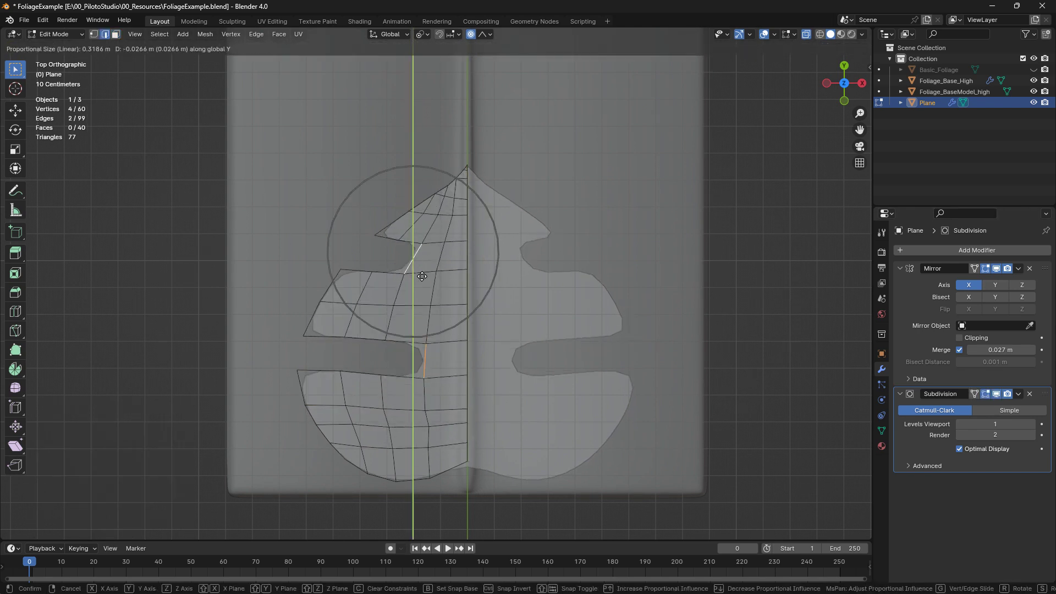
pyautogui.scroll(4, 422, 289)
pyautogui.click(434, 306)
# - Move the outer edge of the middle lobe slightly inward with proportional editing
pyautogui.press('Tab')
pyautogui.scroll(1, 419, 325)
pyautogui.press('Tab')
pyautogui.keyDown('alt'); pyautogui.click(304, 294); pyautogui.keyUp('alt')
pyautogui.press('g')
pyautogui.click(320, 290)
pyautogui.scroll(-2, 316, 377)
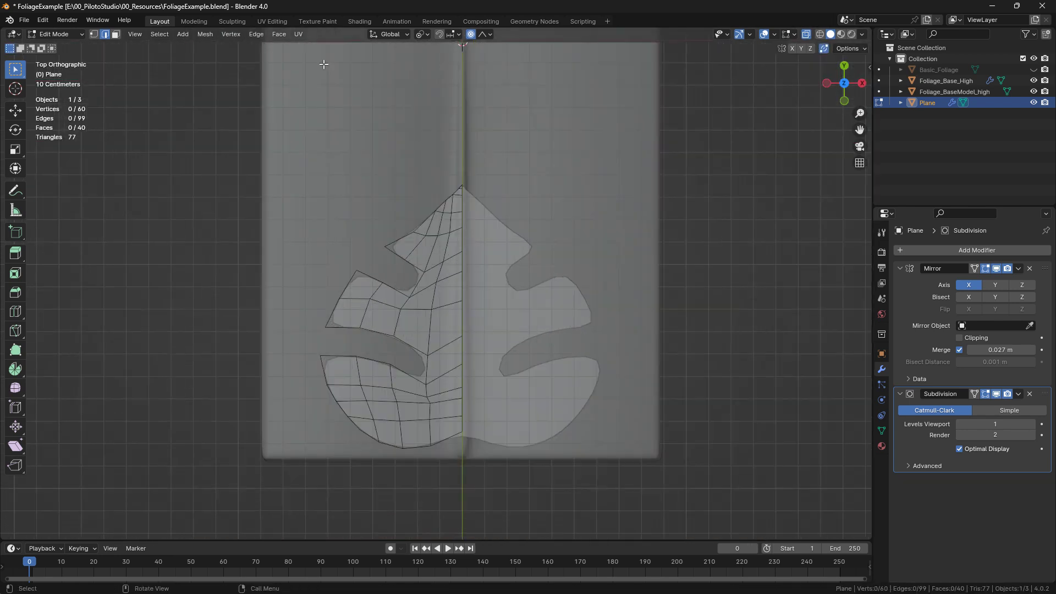
# - Scale the entire leaf mesh along Y and check its proportions over the base block
pyautogui.press('a')
pyautogui.press('s')
pyautogui.press('y')
pyautogui.click(648, 348)
pyautogui.press('Tab')
pyautogui.moveTo(418, 247); pyautogui.dragTo(530, 293, button='middle')
pyautogui.scroll(-6, 530, 292)
pyautogui.scroll(7, 530, 293)
# - Turn off proportional editing and add loop cuts to the leaf's modelled half in top view
pyautogui.press('Tab')
pyautogui.press('2')
pyautogui.hotkey('alt', 'a')
pyautogui.click(844, 80)
pyautogui.hotkey('alt', 'z')
pyautogui.scroll(1, 440, 291)
pyautogui.click(94, 34)
pyautogui.press('o')
pyautogui.hotkey('ctrl', 'r')
# - Reposition the outer vertices of the leaf half's lobes and notches to refine the silhouette
pyautogui.moveTo(300, 320); pyautogui.dragTo(288, 324)
pyautogui.moveTo(309, 251); pyautogui.dragTo(317, 238)
pyautogui.moveTo(287, 300); pyautogui.dragTo(287, 315)
pyautogui.scroll(-1, 292, 324)
pyautogui.moveTo(301, 368); pyautogui.dragTo(301, 355)
pyautogui.moveTo(318, 352); pyautogui.dragTo(306, 353)
pyautogui.moveTo(392, 196); pyautogui.dragTo(378, 201)
pyautogui.scroll(-1, 392, 272)
pyautogui.moveTo(392, 272); pyautogui.dragTo(405, 275)
pyautogui.press('Tab')
pyautogui.scroll(-2, 428, 400)
pyautogui.scroll(-4, 424, 340)
pyautogui.scroll(8, 424, 341)
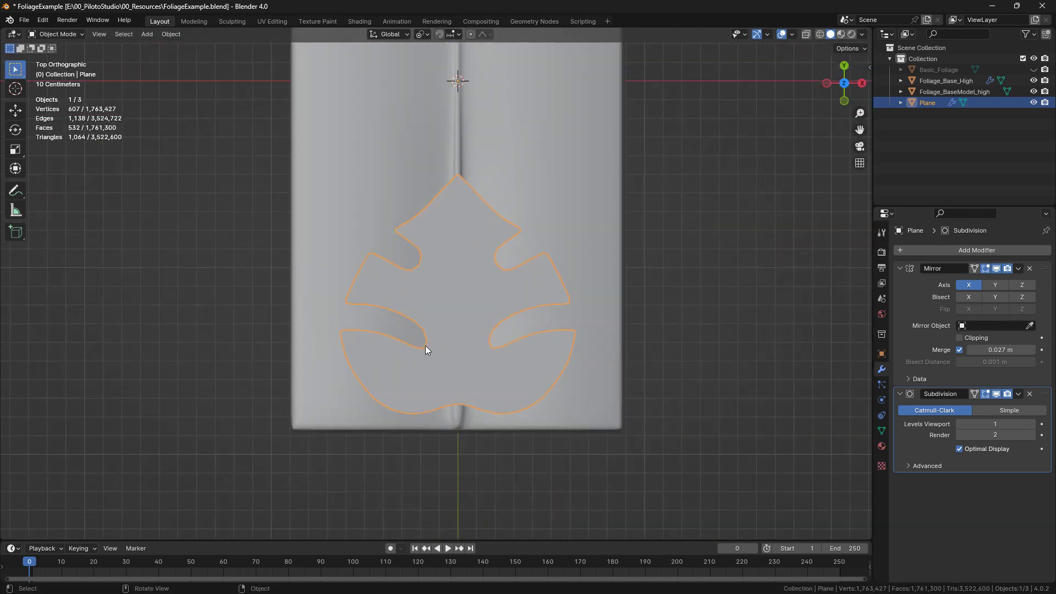
# - Try scaling two selected elements on the leaf half after changing the transform pivot point
pyautogui.press('Tab')
pyautogui.click(16, 69)
pyautogui.click(398, 271)
pyautogui.keyDown('shift'); pyautogui.click(419, 232); pyautogui.keyUp('shift')
pyautogui.press('s')
pyautogui.rightClick(452, 271)
pyautogui.click(421, 34)
pyautogui.click(435, 99)
pyautogui.press('s')
pyautogui.click(435, 287)
# - Try scaling a second pair of selected elements along the edge of the leaf half
pyautogui.click(359, 248)
pyautogui.keyDown('shift'); pyautogui.click(391, 212); pyautogui.keyUp('shift')
pyautogui.press('s')
pyautogui.scroll(-5, 517, 297)
pyautogui.press('s')
pyautogui.scroll(3, 504, 342)
pyautogui.keyDown('shift'); pyautogui.click(425, 372); pyautogui.keyUp('shift')
pyautogui.scroll(-7, 479, 460)
pyautogui.press('Tab')
# - Undo the last six edits to the leaf
pyautogui.scroll(4, 478, 459)
pyautogui.hotkey('ctrl', 'z')
pyautogui.hotkey('ctrl', 'z')
pyautogui.hotkey('ctrl', 'z')
pyautogui.hotkey('ctrl', 'z')
pyautogui.hotkey('ctrl', 'z')
pyautogui.hotkey('ctrl', 'z')
# - Scale up the whole leaf to nearly fill the block's width and move it along Y onto the block's lower half
pyautogui.hotkey('ctrl', 's')
pyautogui.press('Tab')
pyautogui.scroll(-8, 479, 440)
pyautogui.moveTo(479, 405); pyautogui.dragTo(578, 397, button='middle')
pyautogui.scroll(8, 577, 397)
pyautogui.click(843, 83)
pyautogui.press('s')
pyautogui.click(556, 490)
pyautogui.press('g')
pyautogui.press('y')
pyautogui.click(551, 432)
# - Apply all transforms to the leaf object and save the file
pyautogui.scroll(-2, 440, 407)
pyautogui.hotkey('ctrl', 'a')
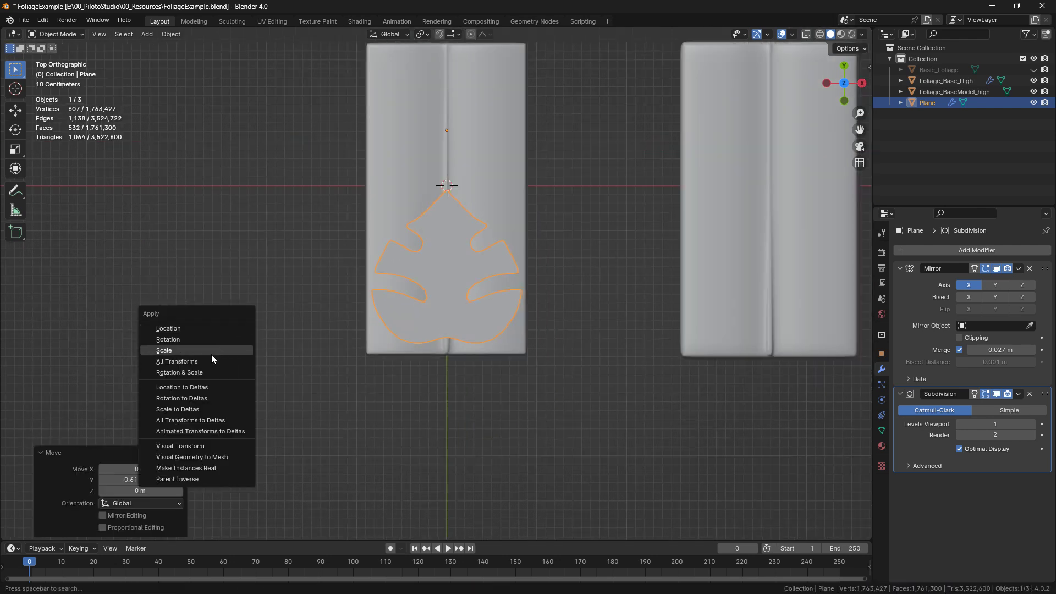
pyautogui.click(211, 362)
pyautogui.hotkey('ctrl', 's')
pyautogui.moveTo(583, 394); pyautogui.dragTo(477, 392, button='middle')
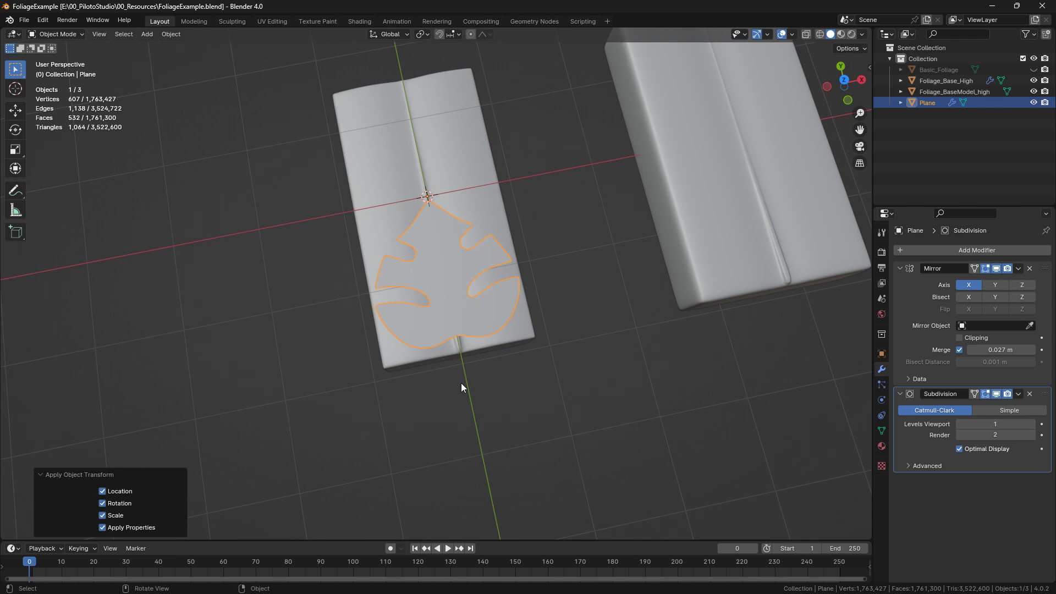
pyautogui.click(490, 351)
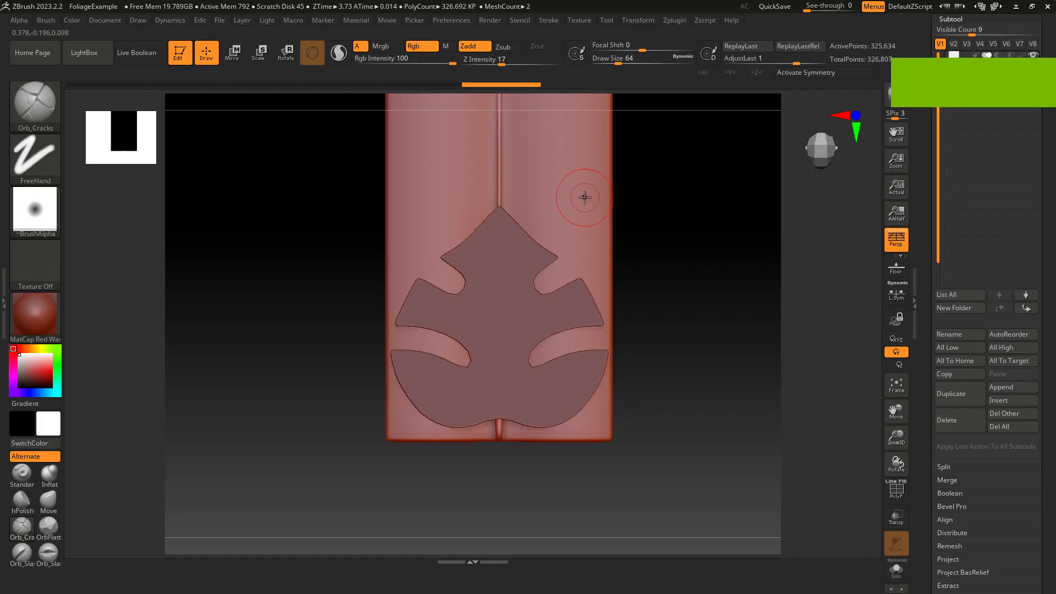
# - Switch to ZBrush, hide the Plane leaf subtool, and prepare Orb_Cracks with X symmetry, Z Intensity 6 and Draw Size about 77
pyautogui.click(1034, 82)
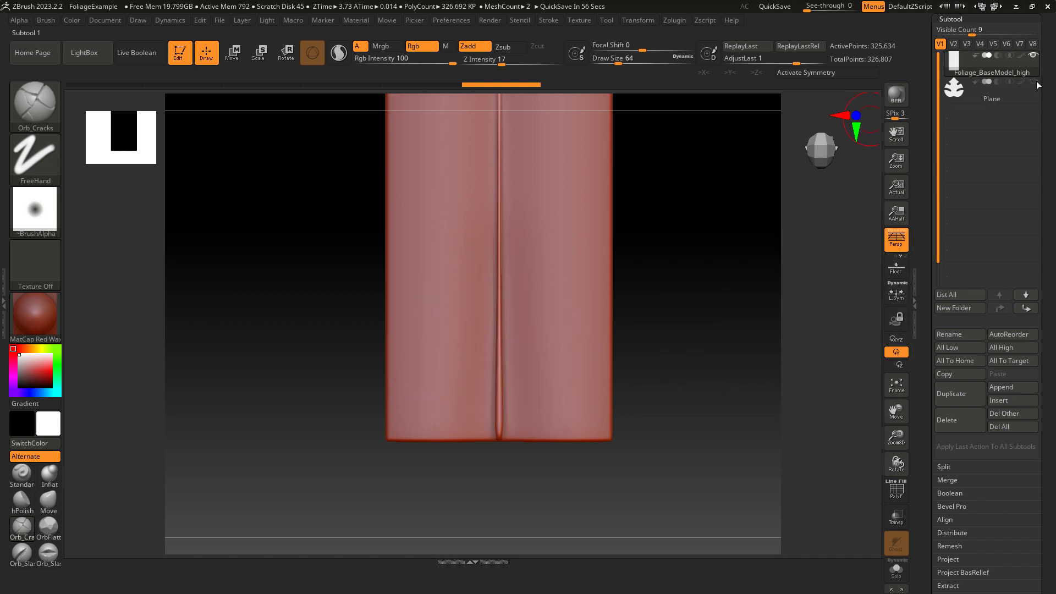
pyautogui.keyDown('ctrl'); pyautogui.moveTo(702, 293); pyautogui.dragTo(680, 317, button='right'); pyautogui.keyUp('ctrl')
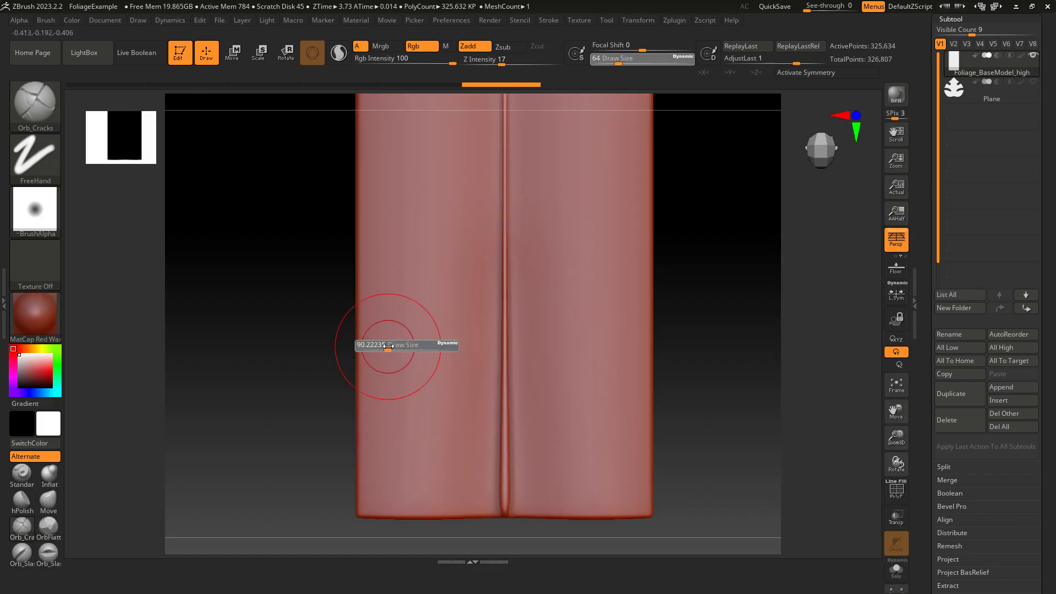
pyautogui.press('f')
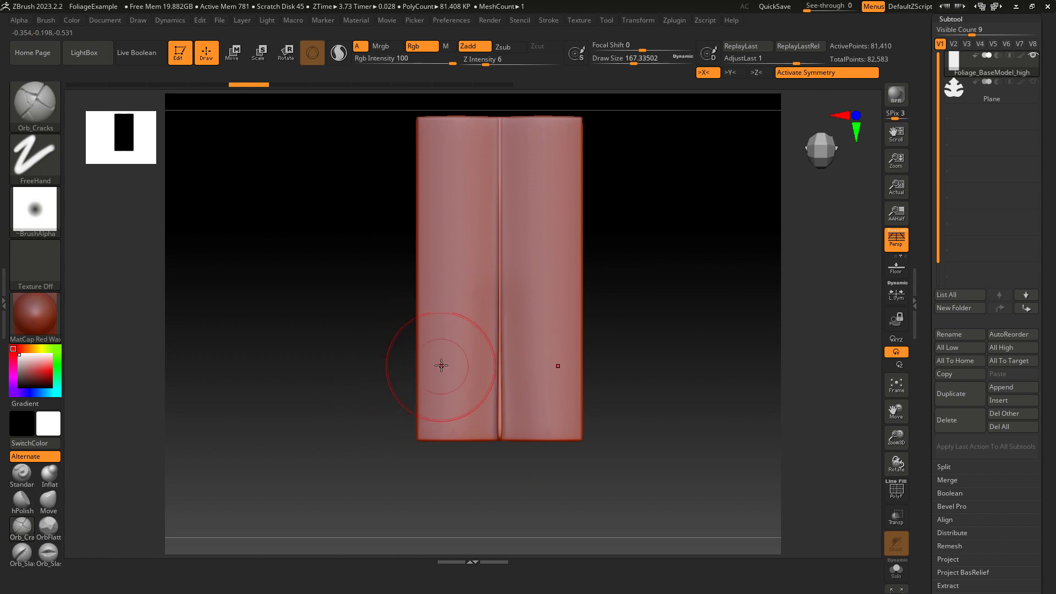
pyautogui.keyDown('ctrl'); pyautogui.moveTo(446, 312); pyautogui.dragTo(472, 358, button='right'); pyautogui.keyUp('ctrl')
pyautogui.press('s')
pyautogui.moveTo(503, 416); pyautogui.dragTo(492, 416)
pyautogui.press('s')
pyautogui.moveTo(523, 478); pyautogui.dragTo(520, 478)
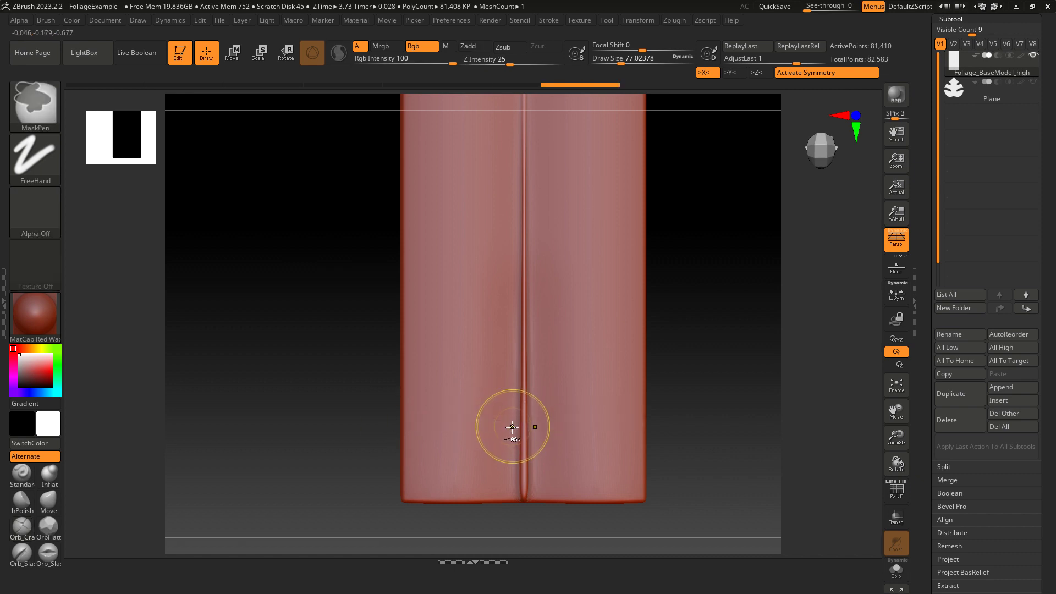
# - Divide the base block's mesh to subdivision level 2
pyautogui.click(950, 19)
pyautogui.click(954, 31)
pyautogui.click(949, 90)
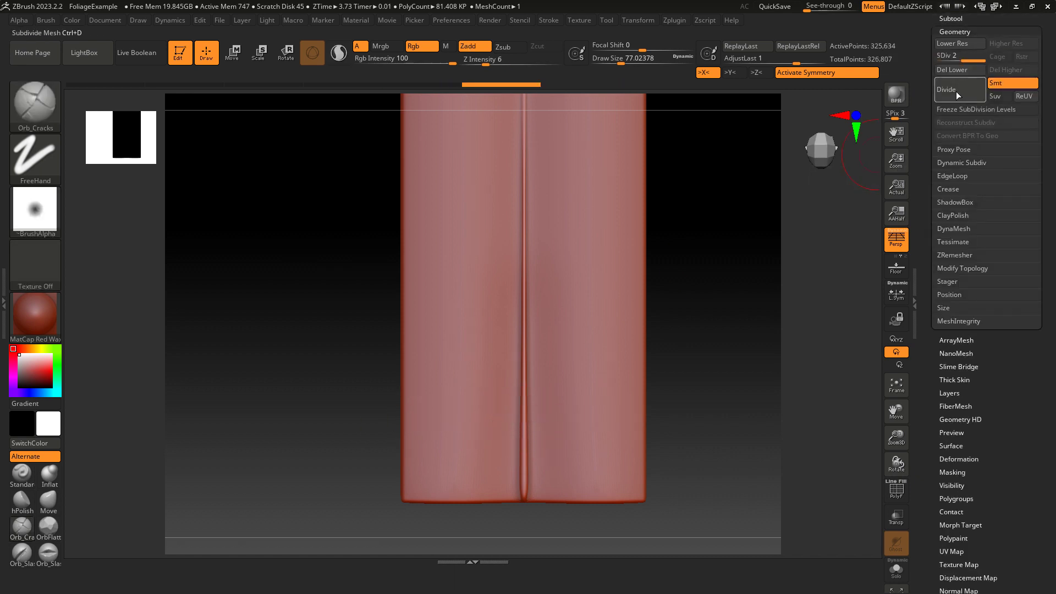
# - Try mirrored vein strokes outward from the midrib near the block's base and undo them
pyautogui.moveTo(511, 404); pyautogui.dragTo(414, 391)
pyautogui.hotkey('ctrl', 'z')
pyautogui.moveTo(514, 403); pyautogui.dragTo(410, 403)
pyautogui.hotkey('ctrl', 'z')
pyautogui.hotkey('ctrl', 'z')
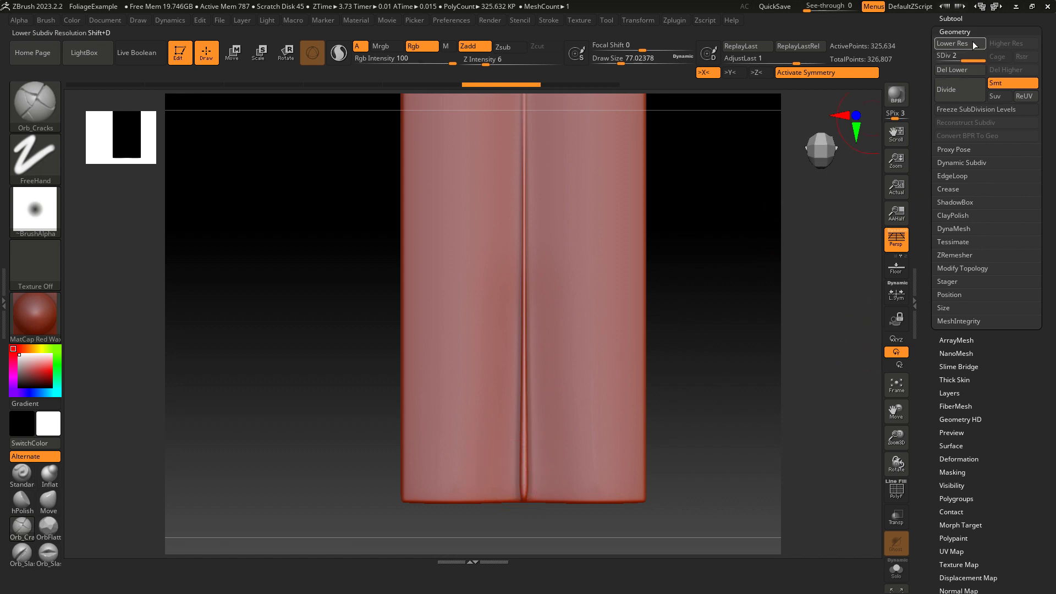
# - Carve two mirrored pairs of curved side veins outward from the midrib, checking placement against the Plane leaf
pyautogui.click(954, 21)
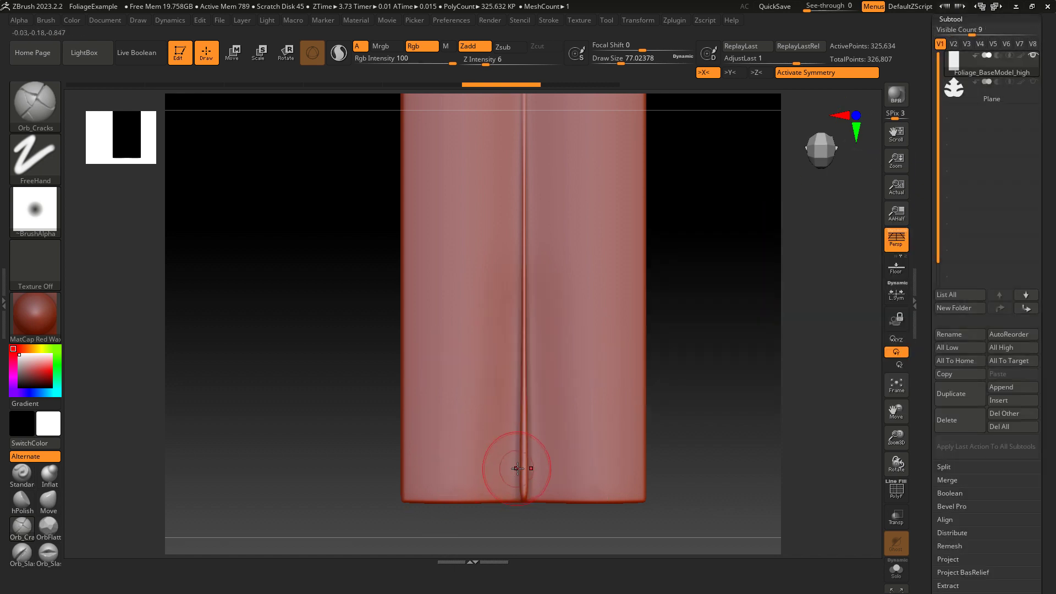
pyautogui.moveTo(509, 464); pyautogui.dragTo(420, 440)
pyautogui.press('ctrl')
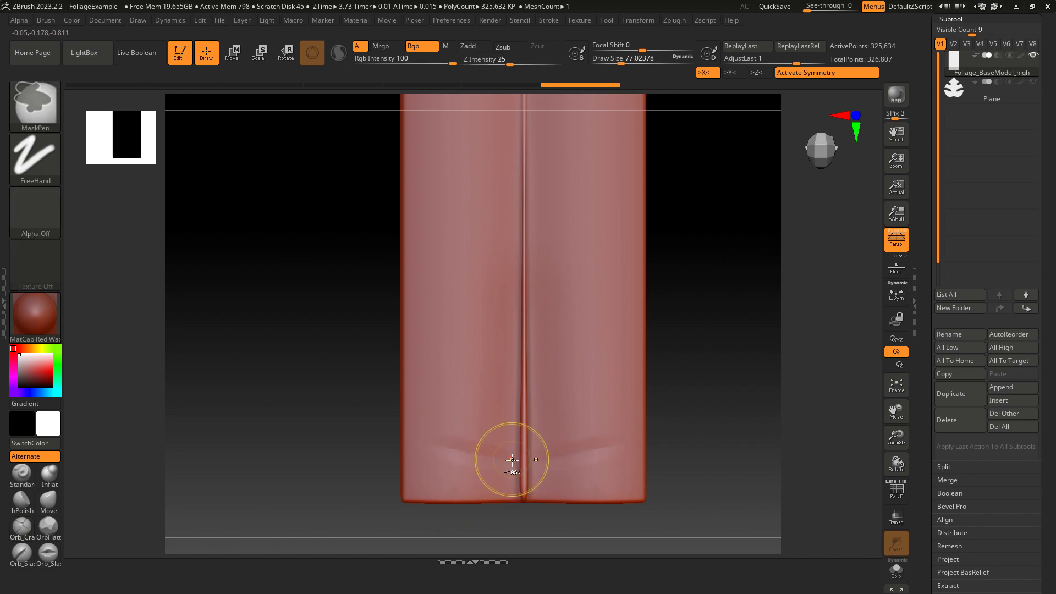
pyautogui.click(1030, 85)
pyautogui.click(1032, 85)
pyautogui.moveTo(504, 374); pyautogui.dragTo(422, 356)
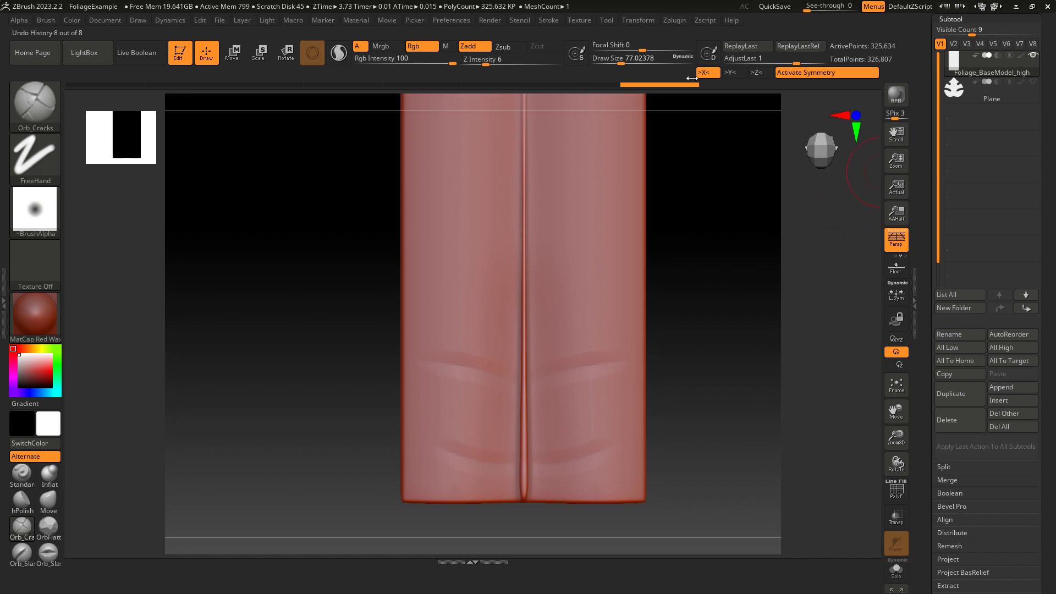
# - Undo the upper mirrored vein, turn off X symmetry, and carve individual veins on each half of the block
pyautogui.hotkey('ctrl', 'z')
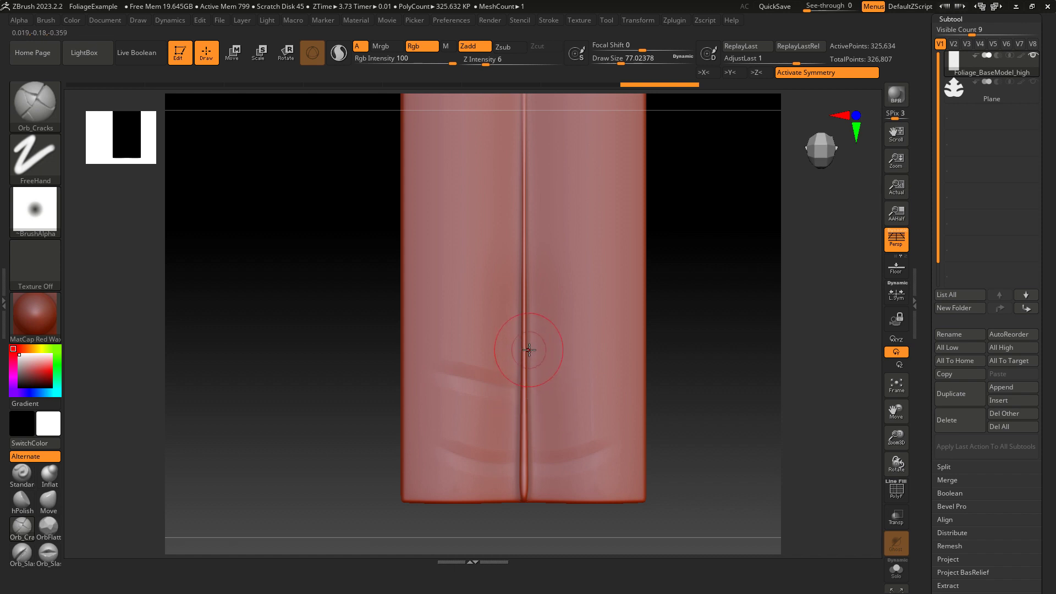
pyautogui.moveTo(572, 323); pyautogui.dragTo(537, 346)
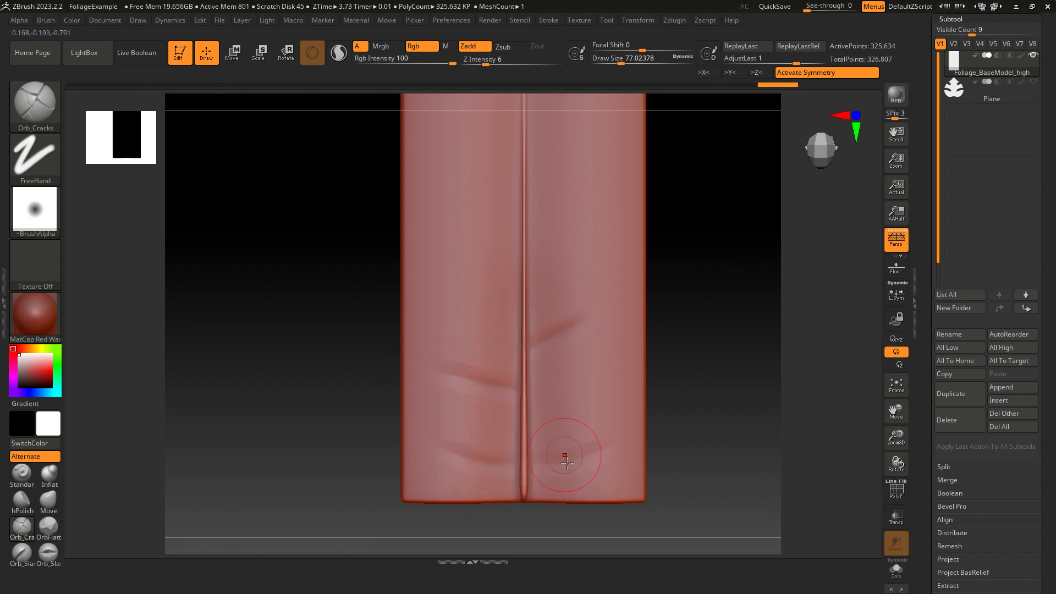
pyautogui.moveTo(578, 457); pyautogui.dragTo(532, 462)
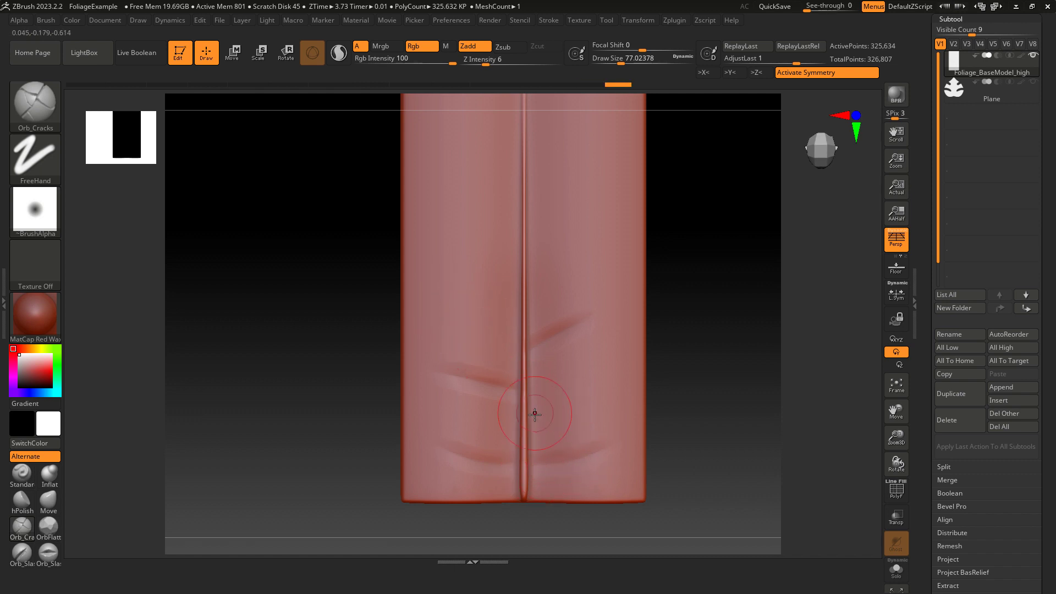
# - Carve a middle vein on the right half, soften the upper right vein, and deepen the left half's upper vein
pyautogui.moveTo(535, 414); pyautogui.dragTo(590, 394)
pyautogui.hotkey('ctrl', 'z')
pyautogui.moveTo(535, 414); pyautogui.dragTo(583, 391)
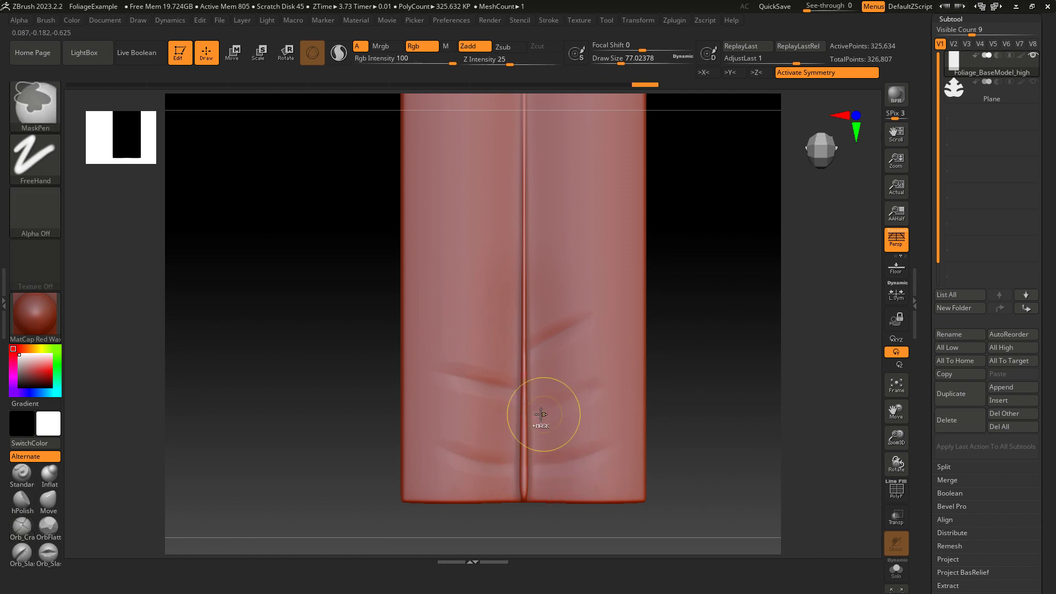
pyautogui.moveTo(616, 380); pyautogui.dragTo(611, 380)
pyautogui.moveTo(590, 317)
pyautogui.keyDown('shift'); pyautogui.mouseDown()
pyautogui.moveTo(547, 337)
pyautogui.moveTo(571, 327)
pyautogui.mouseUp(); pyautogui.keyUp('shift')
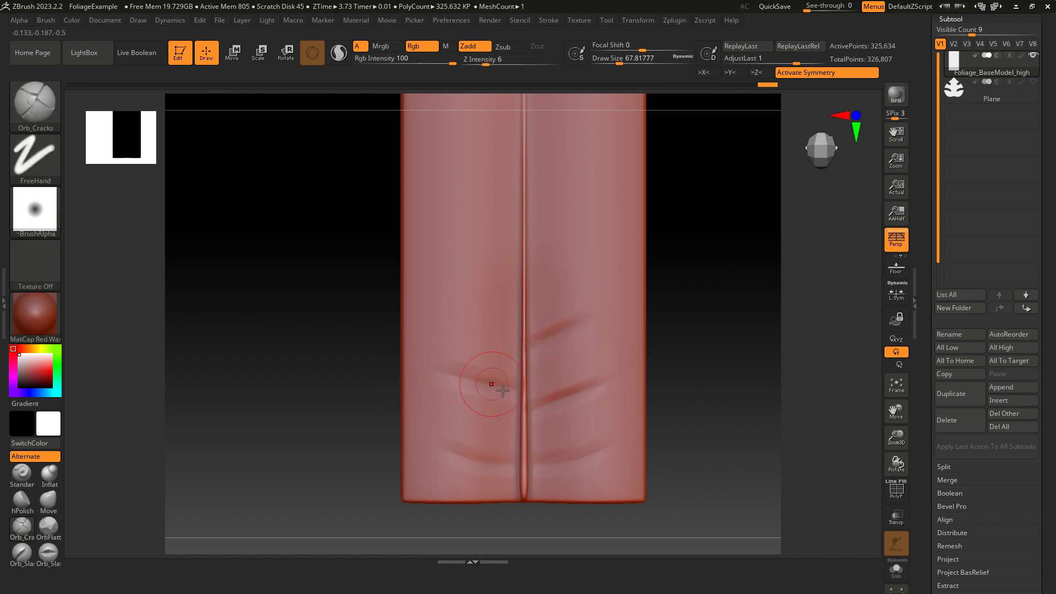
pyautogui.moveTo(505, 382); pyautogui.dragTo(468, 375)
pyautogui.press('[')
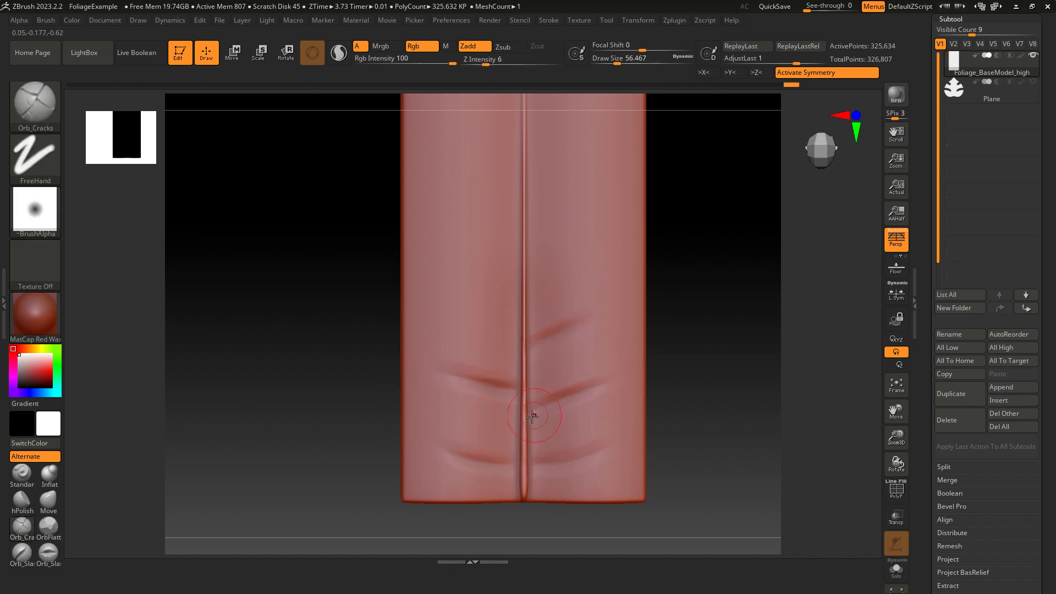
# - Set the Draw Size to about 108 and brush broad lengthwise strokes over both halves of the block
pyautogui.press('s')
pyautogui.moveTo(566, 393); pyautogui.dragTo(579, 393)
pyautogui.press('s')
pyautogui.moveTo(440, 451)
pyautogui.mouseDown()
pyautogui.moveTo(457, 451)
pyautogui.moveTo(455, 483)
pyautogui.moveTo(483, 187)
pyautogui.mouseUp()
pyautogui.moveTo(477, 507); pyautogui.dragTo(465, 231)
pyautogui.moveTo(610, 482)
pyautogui.mouseDown()
pyautogui.moveTo(622, 347)
pyautogui.moveTo(610, 319)
pyautogui.mouseUp()
pyautogui.moveTo(447, 437); pyautogui.dragTo(468, 275)
pyautogui.moveTo(516, 391); pyautogui.dragTo(482, 358)
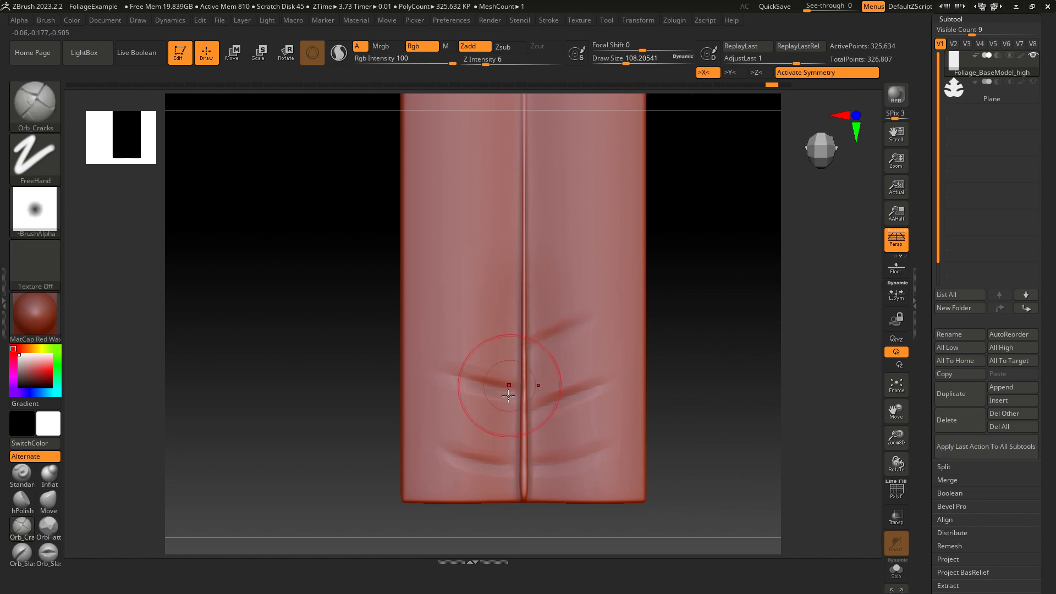
# - Step backward and forward through the recent strokes to compare the vein sculpting
pyautogui.press('x')
pyautogui.hotkey('ctrl', 'shift', 'z')
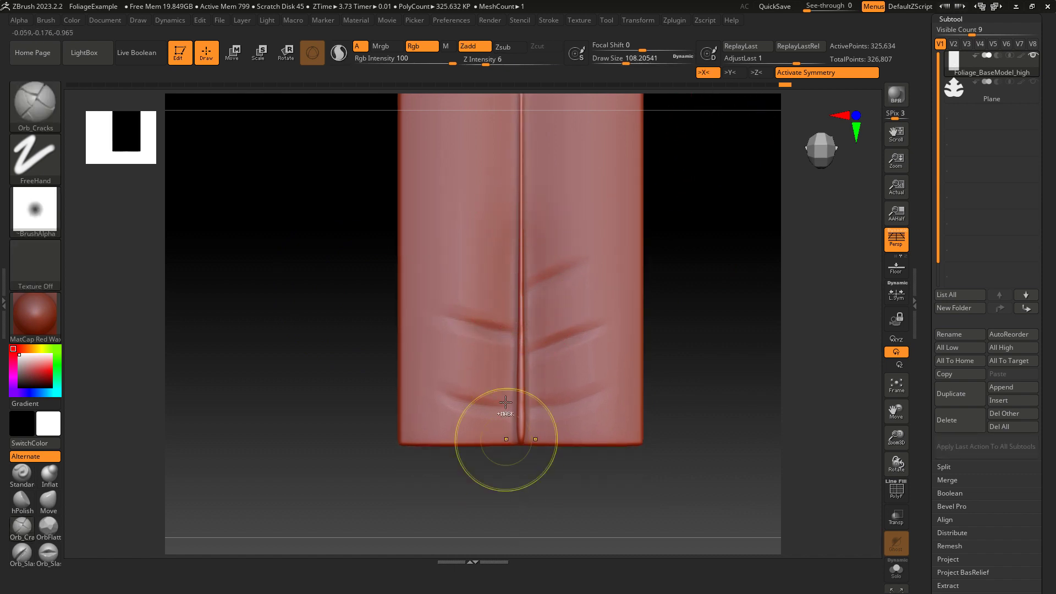
pyautogui.hotkey('ctrl', 'z')
pyautogui.hotkey('ctrl', 'shift', 'z')
pyautogui.hotkey('ctrl', 'z')
pyautogui.hotkey('ctrl', 'shift', 'z')
pyautogui.moveTo(516, 365)
pyautogui.mouseDown(button='right')
pyautogui.moveTo(507, 325)
pyautogui.moveTo(245, 242)
pyautogui.moveTo(522, 284)
pyautogui.mouseUp(button='right')
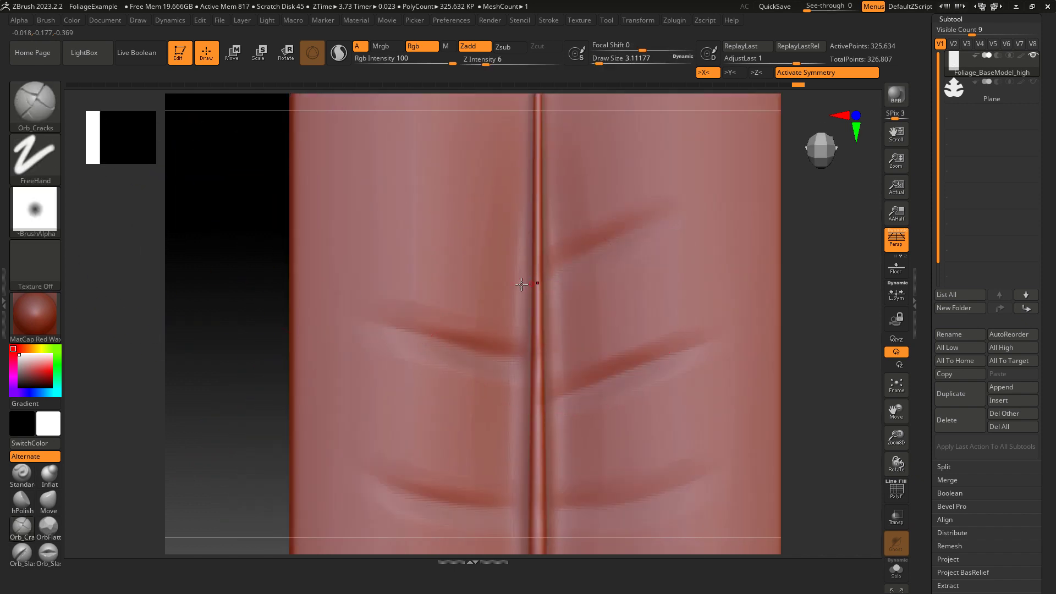
pyautogui.hotkey('ctrl', 'z')
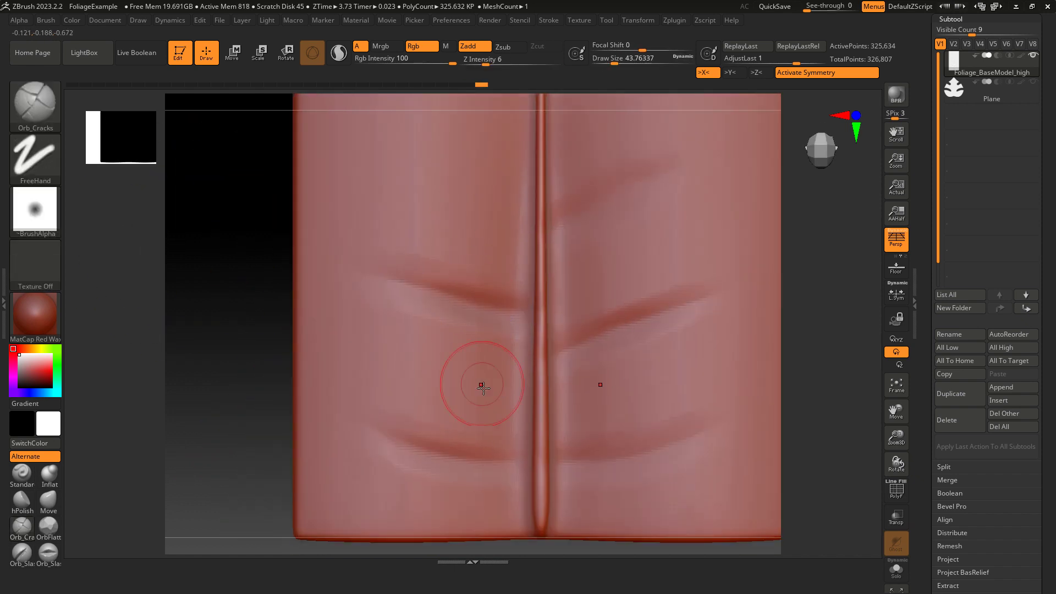
pyautogui.hotkey('ctrl', 'shift', 'z')
pyautogui.hotkey('ctrl', 'shift', 'z')
pyautogui.hotkey('ctrl', 'shift', 'z')
pyautogui.hotkey('ctrl', 'shift', 'z')
# - Show the Plane leaf over the sculpted block to compare its silhouette with the carved veins
pyautogui.keyDown('ctrl'); pyautogui.moveTo(451, 359); pyautogui.dragTo(484, 357, button='right'); pyautogui.keyUp('ctrl')
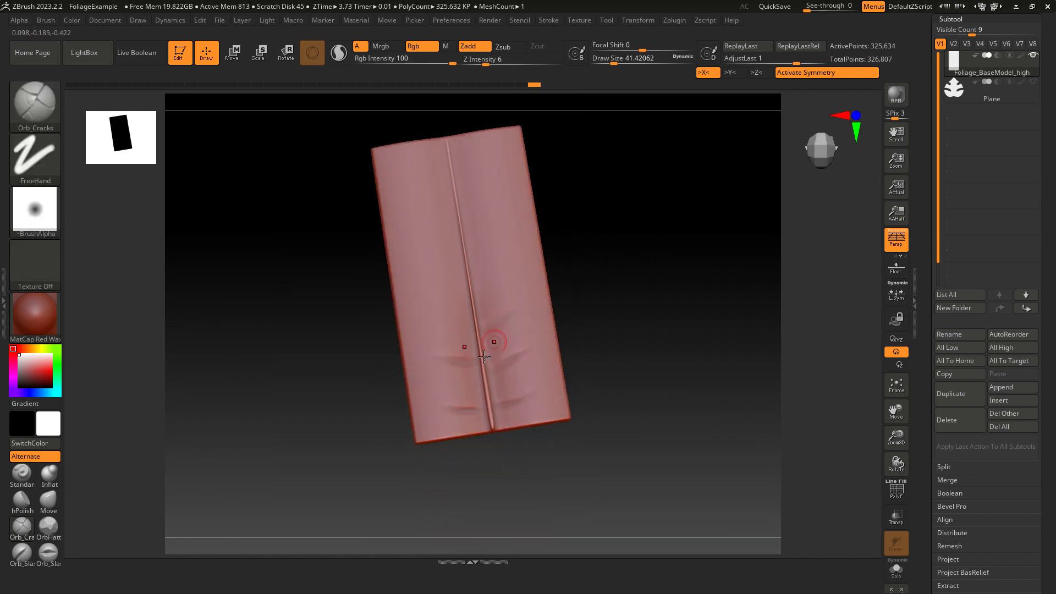
pyautogui.keyDown('ctrl'); pyautogui.moveTo(421, 393); pyautogui.dragTo(364, 476, button='right'); pyautogui.keyUp('ctrl')
pyautogui.keyDown('alt'); pyautogui.moveTo(363, 476); pyautogui.dragTo(416, 357, button='right'); pyautogui.keyUp('alt')
pyautogui.moveTo(415, 358); pyautogui.dragTo(484, 353, button='right')
pyautogui.keyDown('ctrl'); pyautogui.moveTo(484, 353); pyautogui.dragTo(594, 330, button='right'); pyautogui.keyUp('ctrl')
pyautogui.click(1035, 85)
pyautogui.keyDown('alt'); pyautogui.click(593, 285); pyautogui.keyUp('alt')
pyautogui.click(1033, 84)
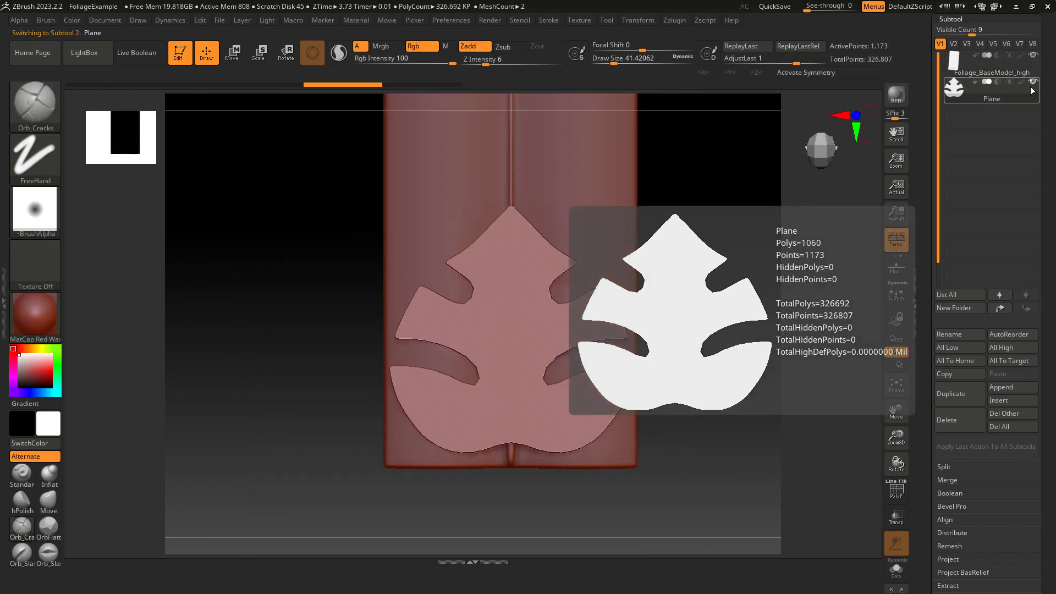
pyautogui.click(1033, 56)
pyautogui.click(1033, 56)
# - Reselect Foliage_BaseModel_high and smooth the left half around its upper vein
pyautogui.click(966, 63)
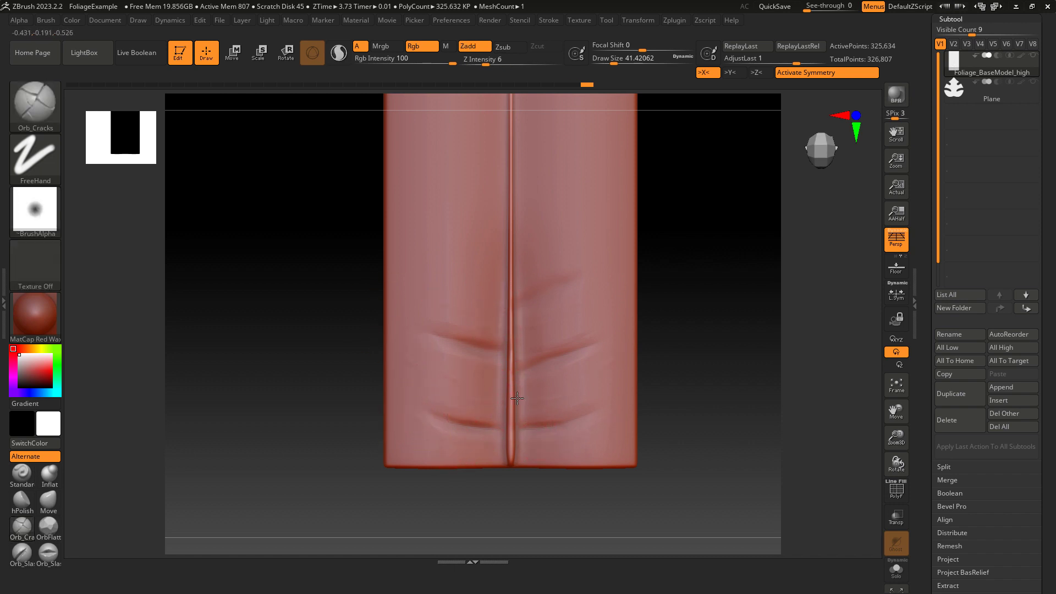
pyautogui.moveTo(422, 383)
pyautogui.keyDown('shift'); pyautogui.mouseDown()
pyautogui.moveTo(462, 391)
pyautogui.moveTo(433, 284)
pyautogui.mouseUp(); pyautogui.keyUp('shift')
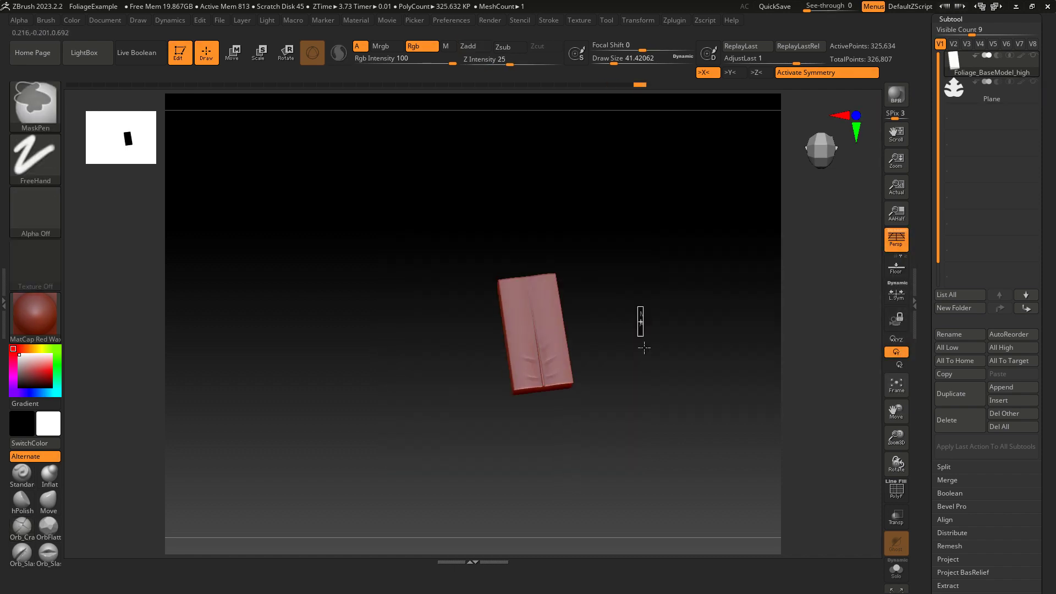
pyautogui.moveTo(639, 318); pyautogui.dragTo(609, 333)
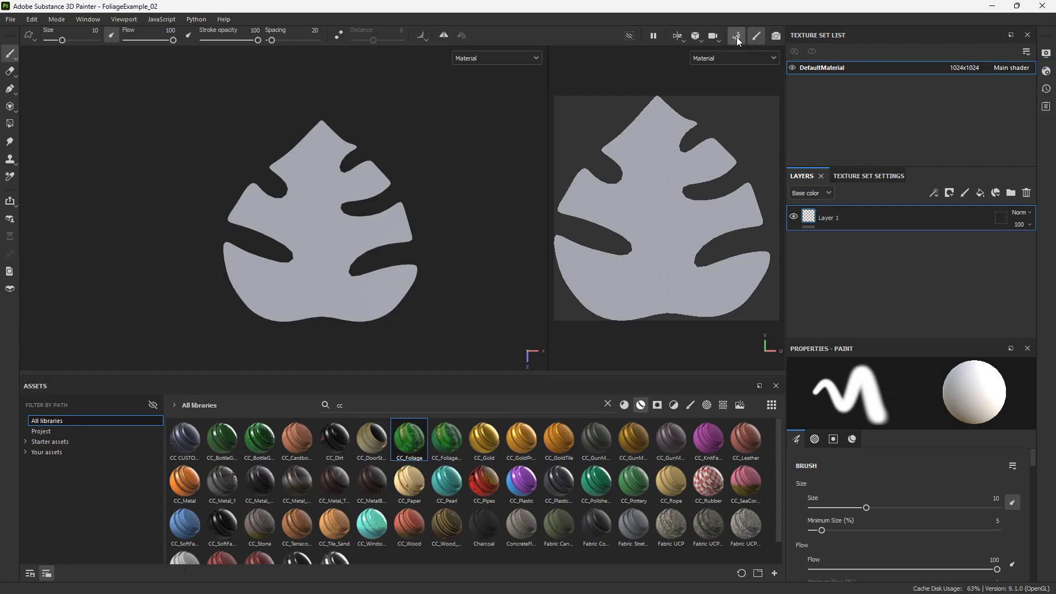
# - In Substance 3D Painter's baking mode, load FoliageExample_high.fbx as the high definition mesh and set antialiasing to Supersampling 16x
pyautogui.click(1010, 184)
pyautogui.click(420, 169)
pyautogui.doubleClick(266, 161)
pyautogui.click(263, 348)
pyautogui.click(262, 384)
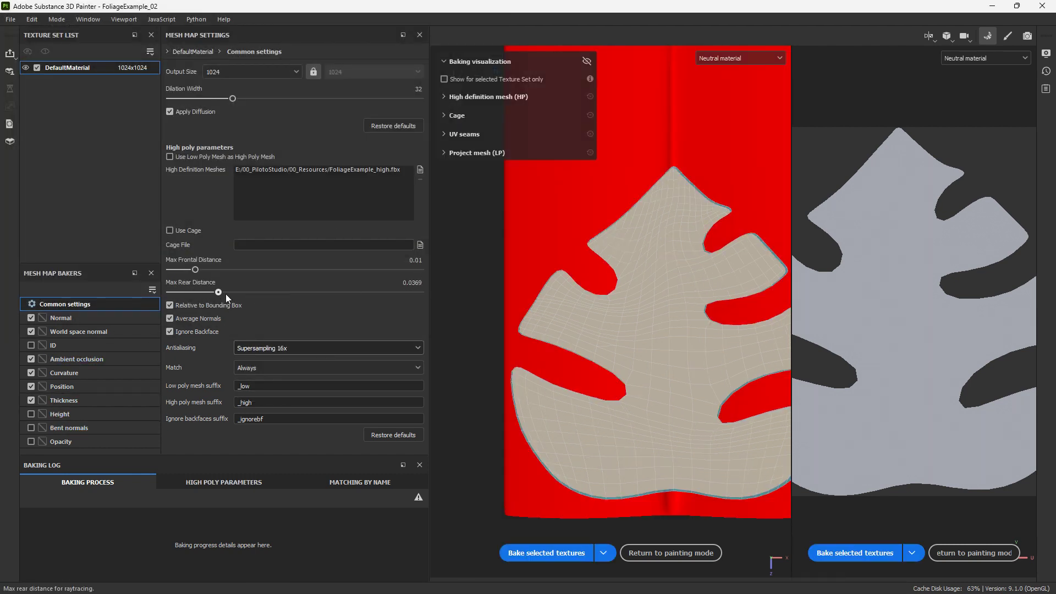
# - Set the Max Rear Distance to 0.2854, choose the output size, and bake the selected mesh maps
pyautogui.moveTo(332, 298); pyautogui.dragTo(312, 295)
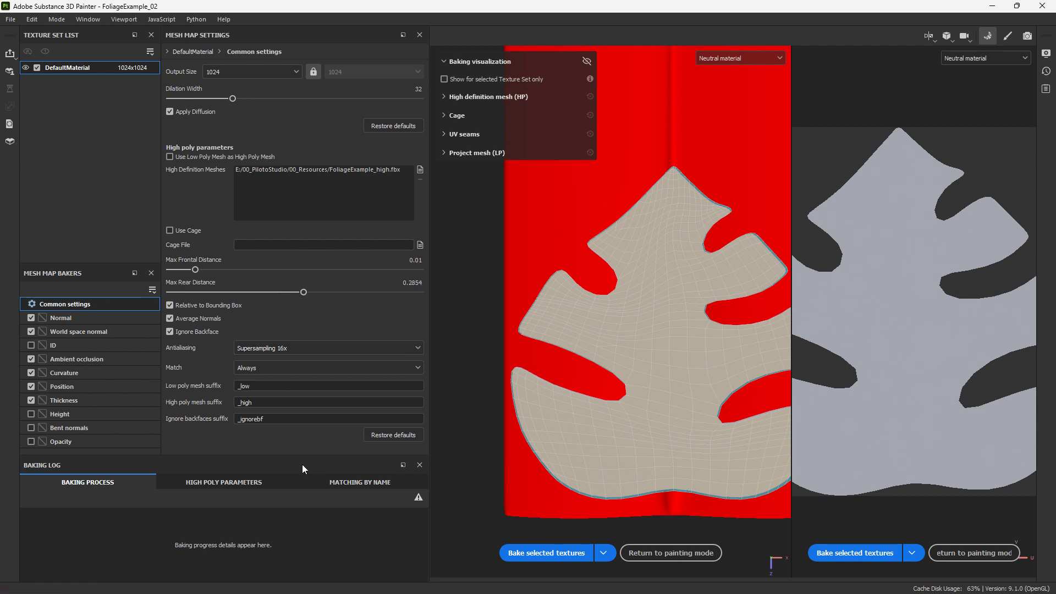
pyautogui.click(251, 72)
pyautogui.click(226, 157)
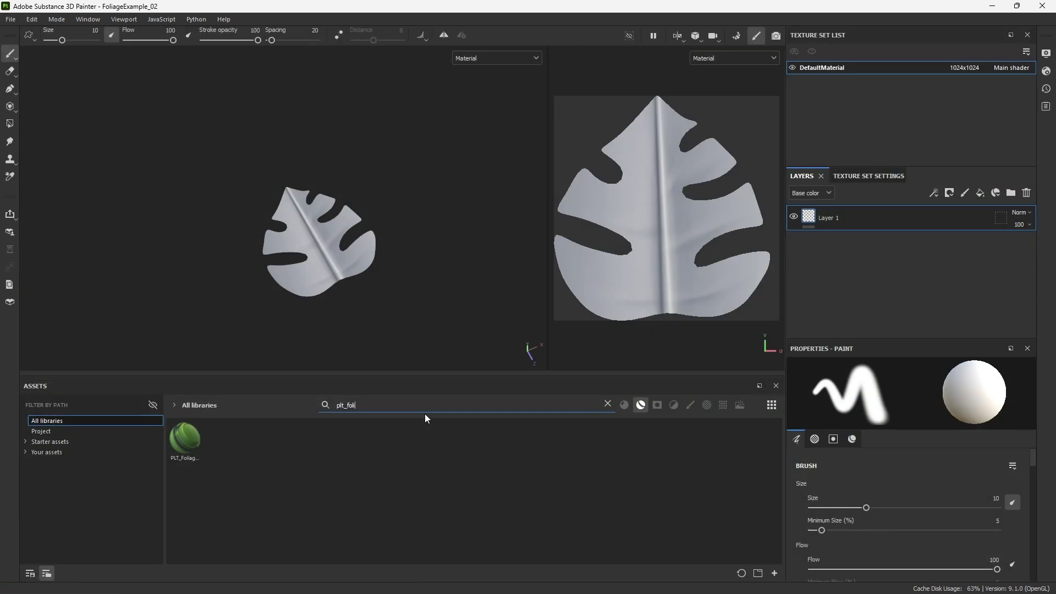
# - Search the assets for plt_foli and add the PLT_Foliage_Base smart material above Layer 1
pyautogui.moveTo(191, 450); pyautogui.dragTo(858, 211)
pyautogui.keyDown('alt'); pyautogui.keyDown('shift'); pyautogui.moveTo(265, 221); pyautogui.dragTo(304, 269); pyautogui.keyUp('shift'); pyautogui.keyUp('alt')
pyautogui.scroll(3, 305, 269)
pyautogui.keyDown('alt'); pyautogui.moveTo(293, 207); pyautogui.dragTo(322, 254, button='middle'); pyautogui.keyUp('alt')
pyautogui.scroll(3, 370, 240)
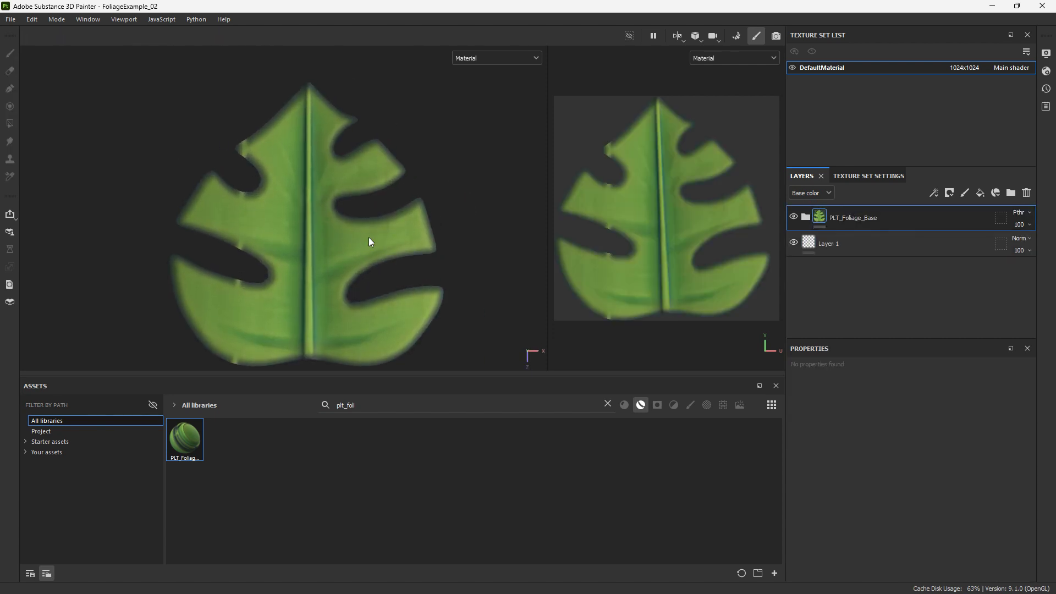
pyautogui.scroll(-3, 330, 235)
pyautogui.moveTo(323, 231); pyautogui.dragTo(347, 220, button='middle')
pyautogui.keyDown('alt'); pyautogui.moveTo(306, 264); pyautogui.dragTo(429, 230); pyautogui.keyUp('alt')
# - Add another channel to the DefaultMaterial texture set and return to its layer stack
pyautogui.click(869, 176)
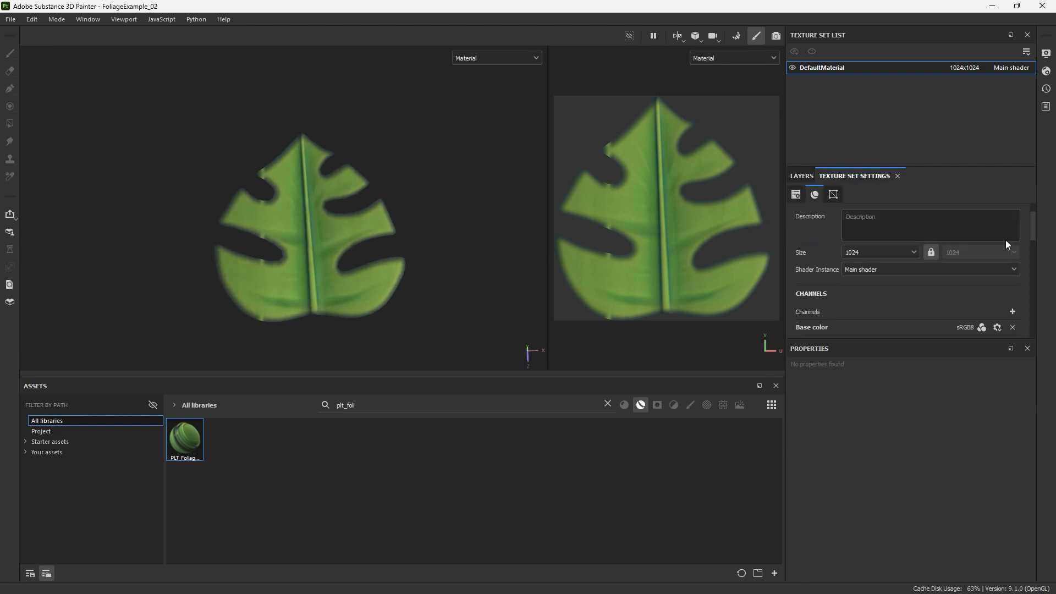
pyautogui.scroll(-2, 1008, 242)
pyautogui.click(1012, 278)
pyautogui.click(988, 420)
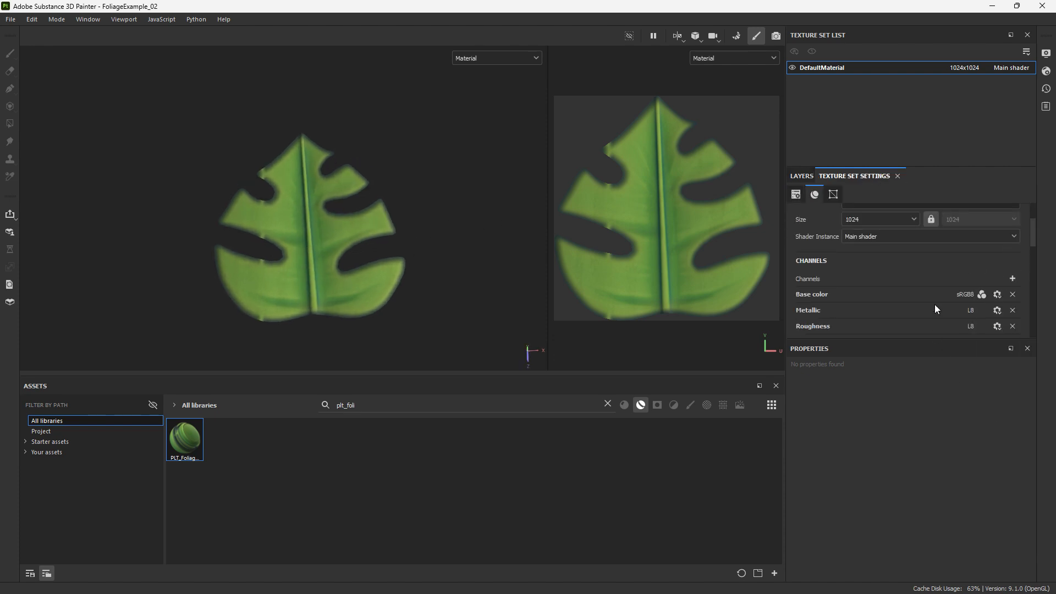
pyautogui.click(802, 176)
# - Change the main shader from asm-metal-rough to pbr-metal-rough-with-alpha-blending in the shader settings
pyautogui.click(1046, 53)
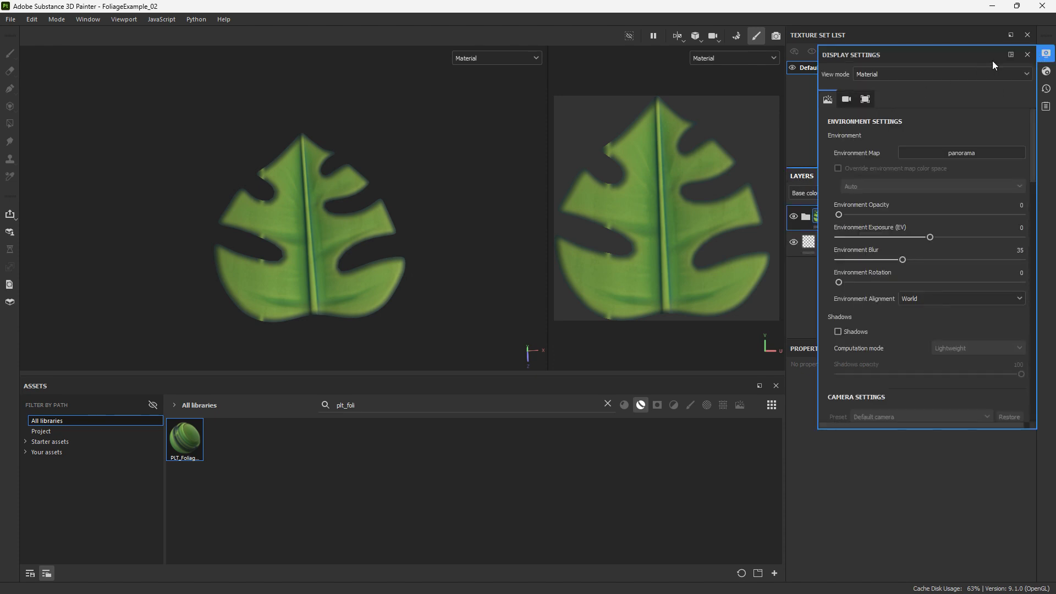
pyautogui.click(1028, 52)
pyautogui.click(1047, 71)
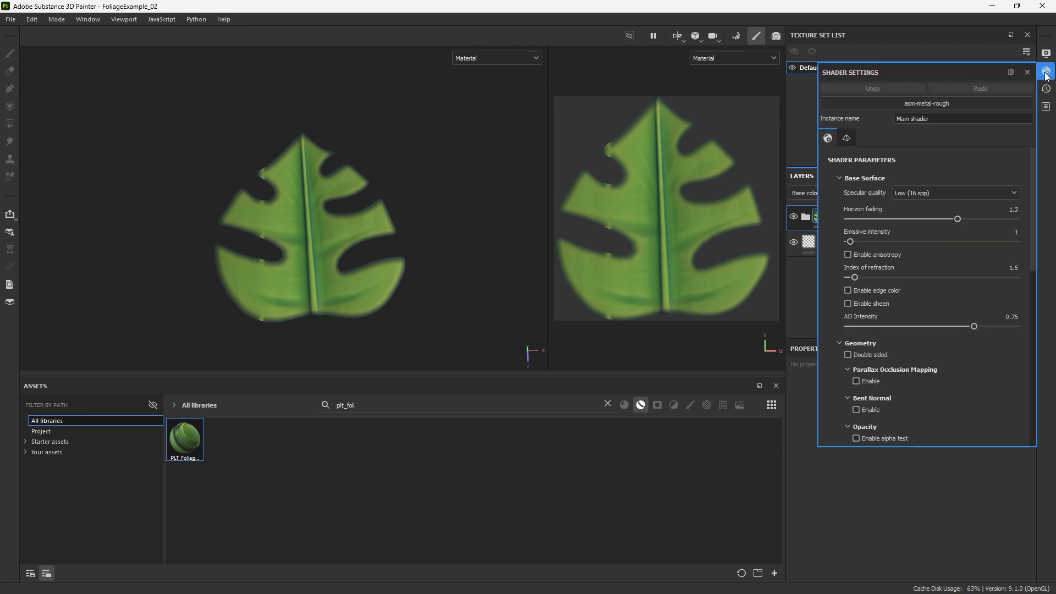
pyautogui.click(902, 103)
pyautogui.click(915, 206)
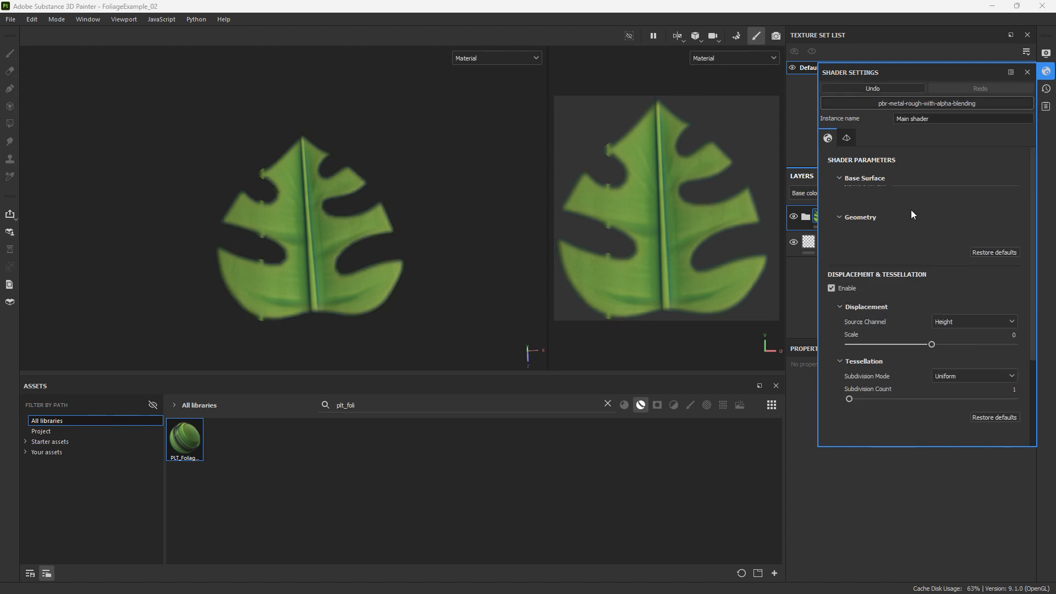
pyautogui.click(1027, 72)
# - Expand PLT_Foliage_Base and its Borders group, and shift the Opacity mask's Fill to a horizontal offset of -0.015761
pyautogui.click(805, 217)
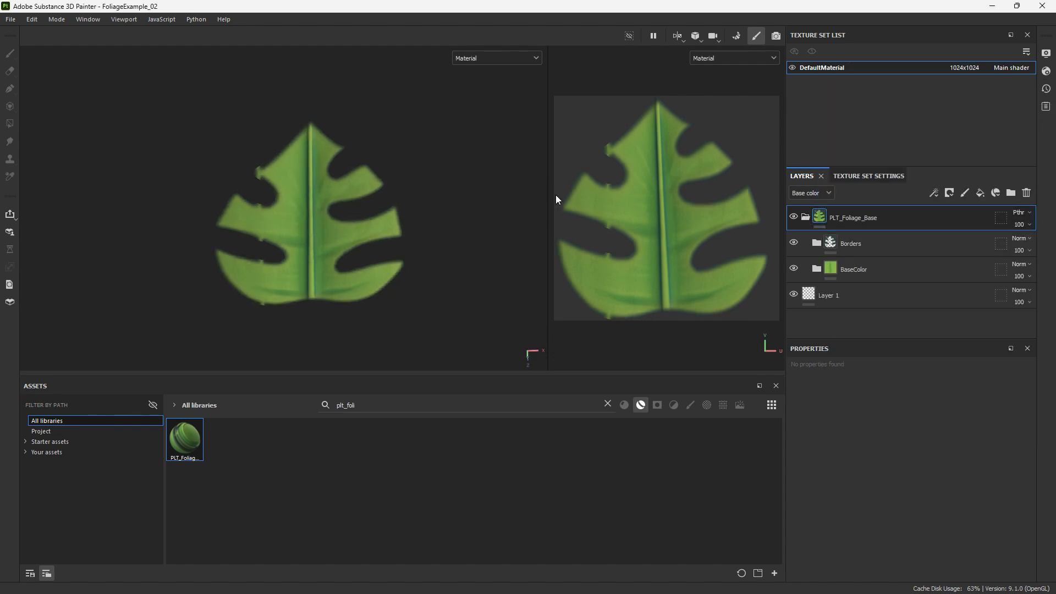
pyautogui.click(816, 244)
pyautogui.scroll(-1, 818, 251)
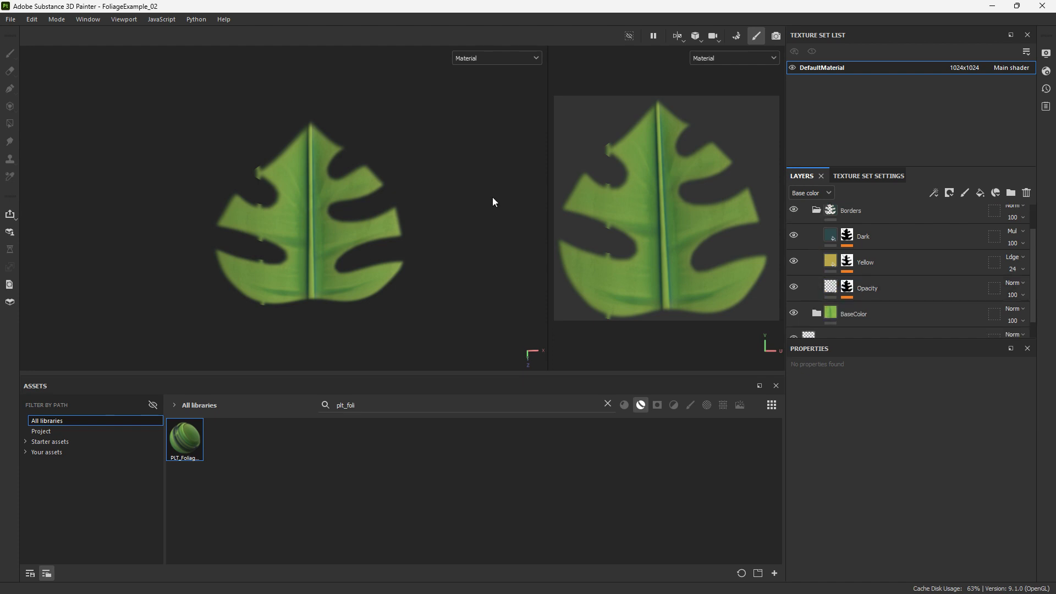
pyautogui.click(849, 290)
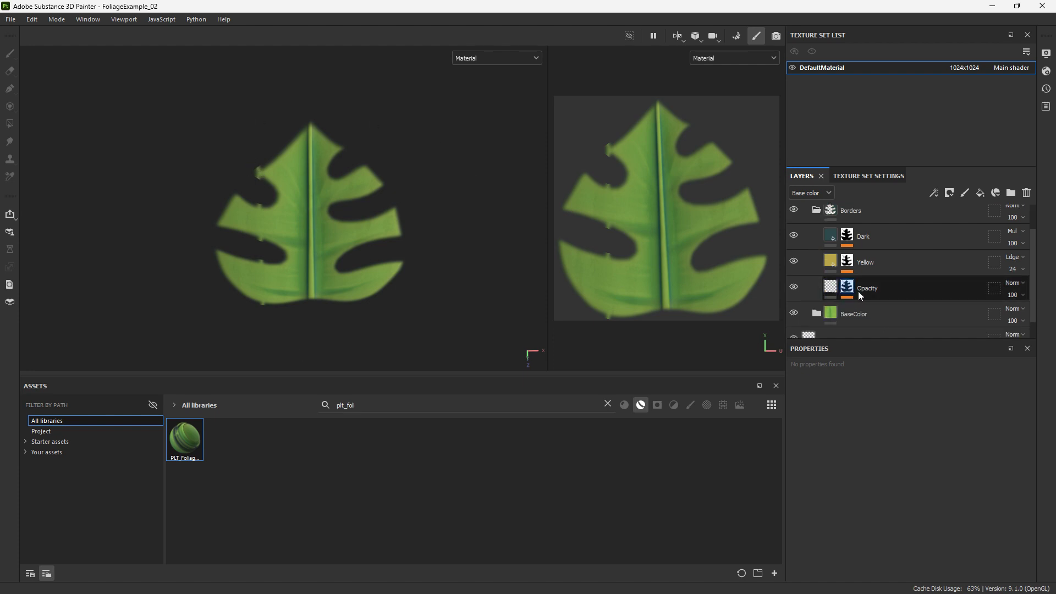
pyautogui.click(850, 283)
pyautogui.click(872, 303)
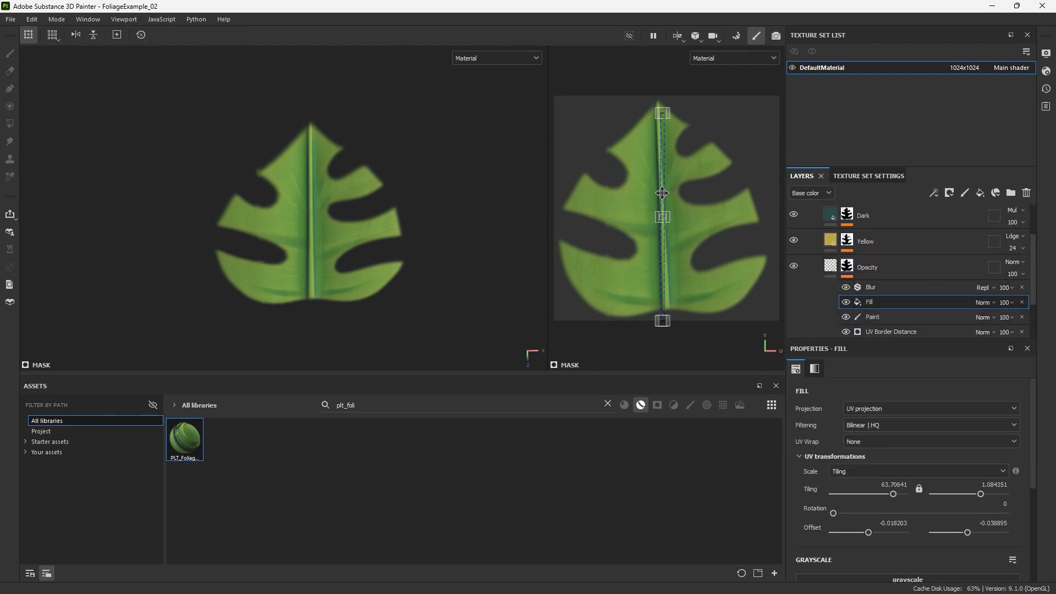
pyautogui.keyDown('alt'); pyautogui.moveTo(325, 266); pyautogui.dragTo(258, 184, button='middle'); pyautogui.keyUp('alt')
pyautogui.scroll(-3, 244, 164)
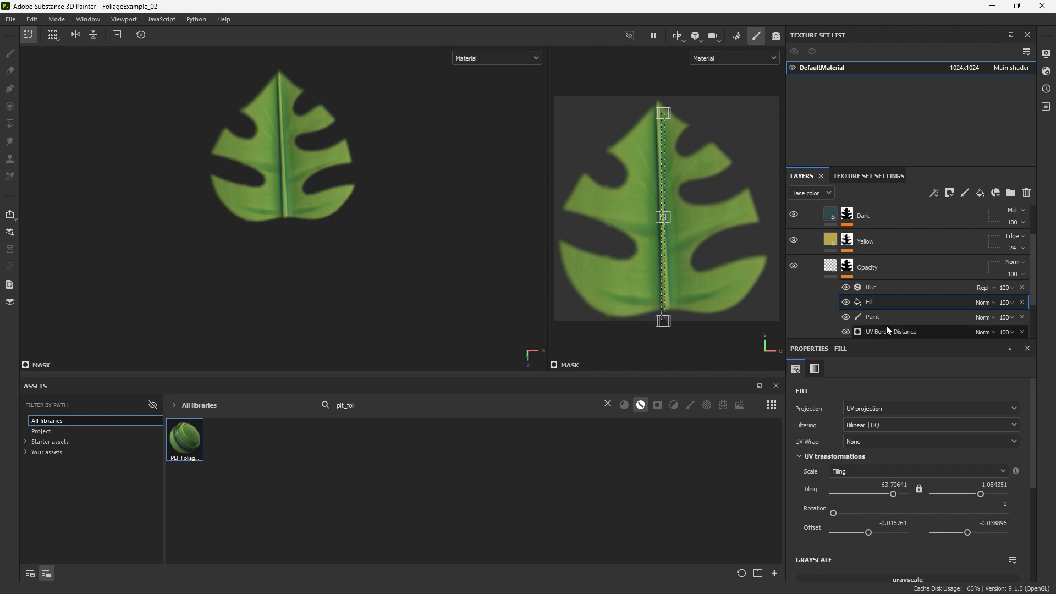
pyautogui.keyDown('alt'); pyautogui.moveTo(289, 168); pyautogui.dragTo(312, 175); pyautogui.keyUp('alt')
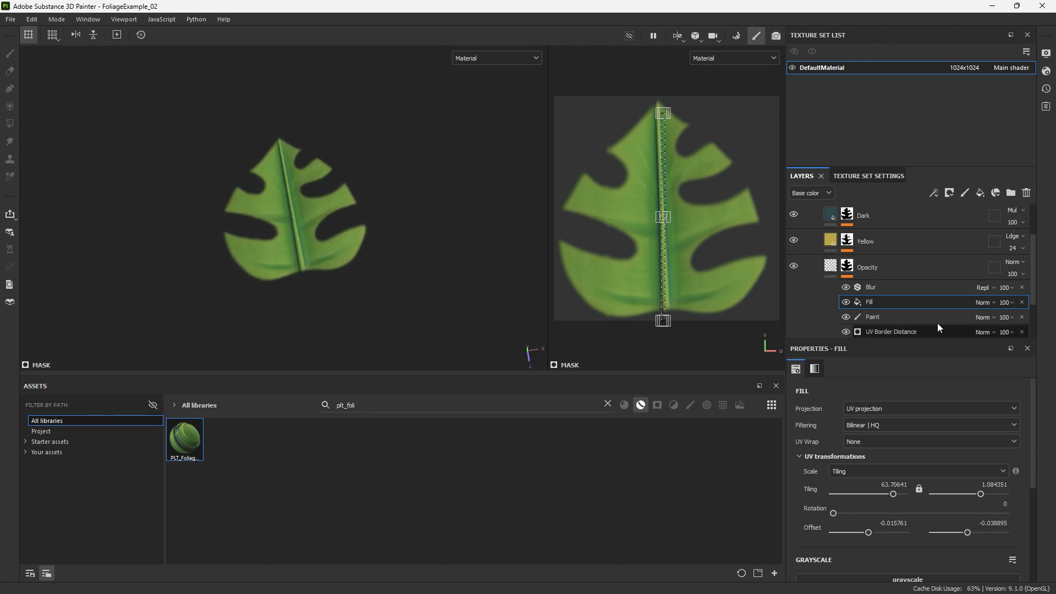
# - Compare the leaf edges with the Borders group hidden and shown
pyautogui.scroll(2, 824, 258)
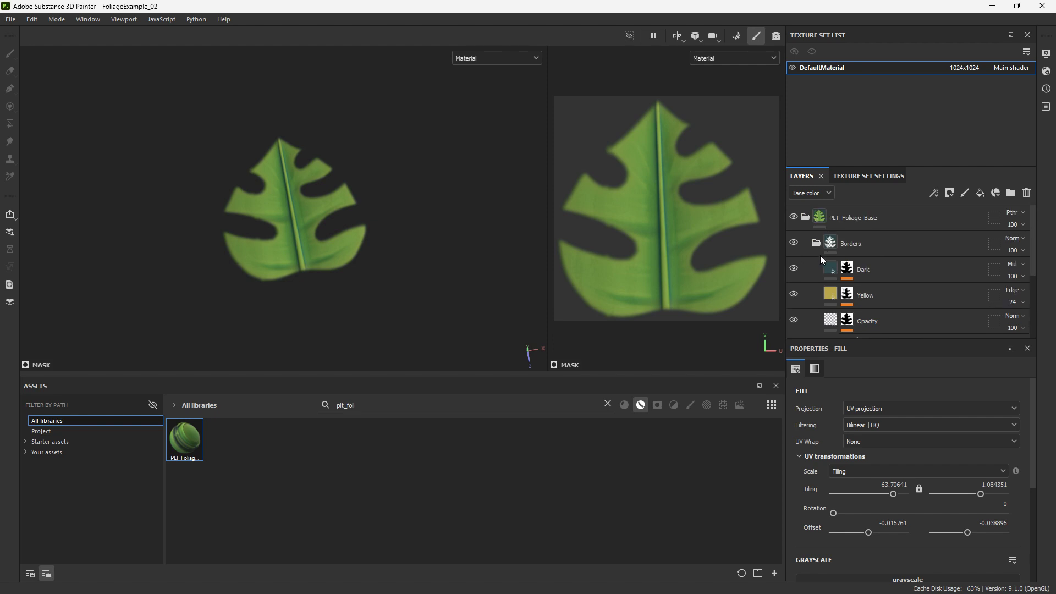
pyautogui.click(794, 243)
pyautogui.click(794, 242)
pyautogui.keyDown('alt'); pyautogui.moveTo(220, 182); pyautogui.dragTo(191, 182); pyautogui.keyUp('alt')
# - Hide the Dark and Yellow layers to isolate the Opacity layer's effect on the borders
pyautogui.click(847, 295)
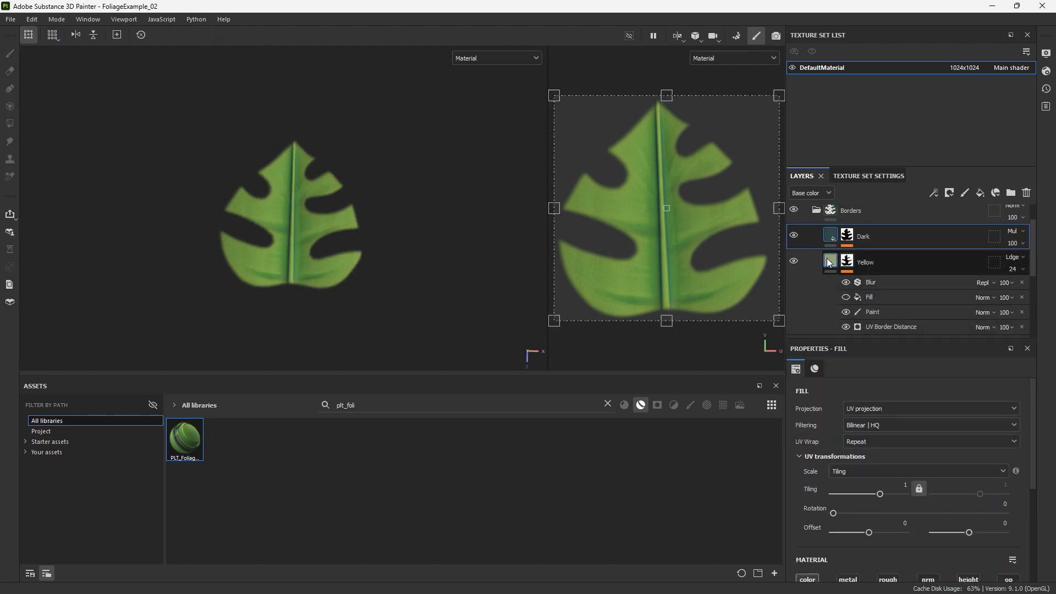
pyautogui.click(830, 261)
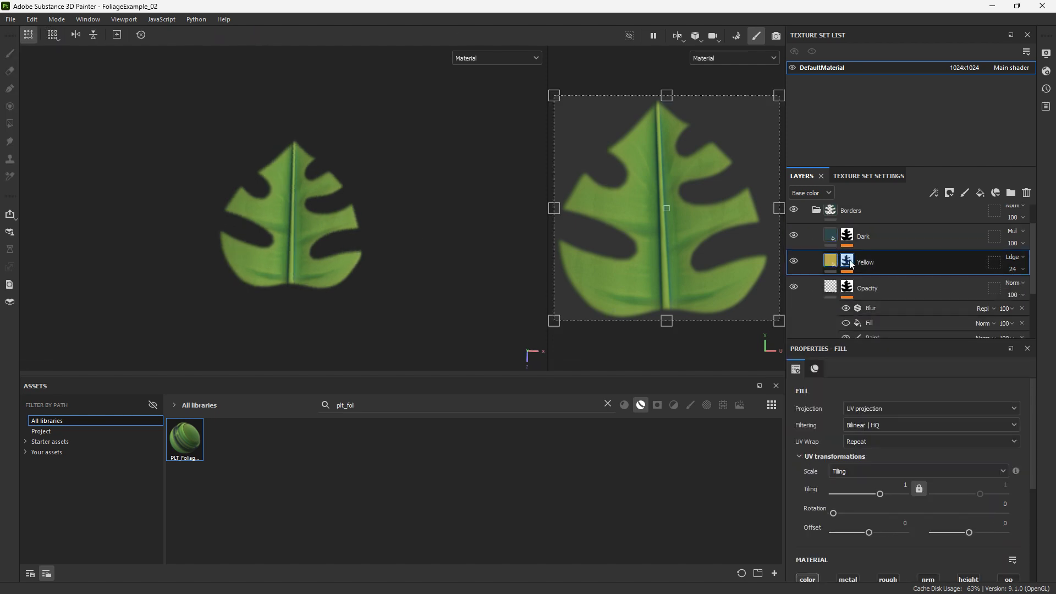
pyautogui.scroll(2, 267, 209)
pyautogui.click(794, 235)
pyautogui.click(794, 261)
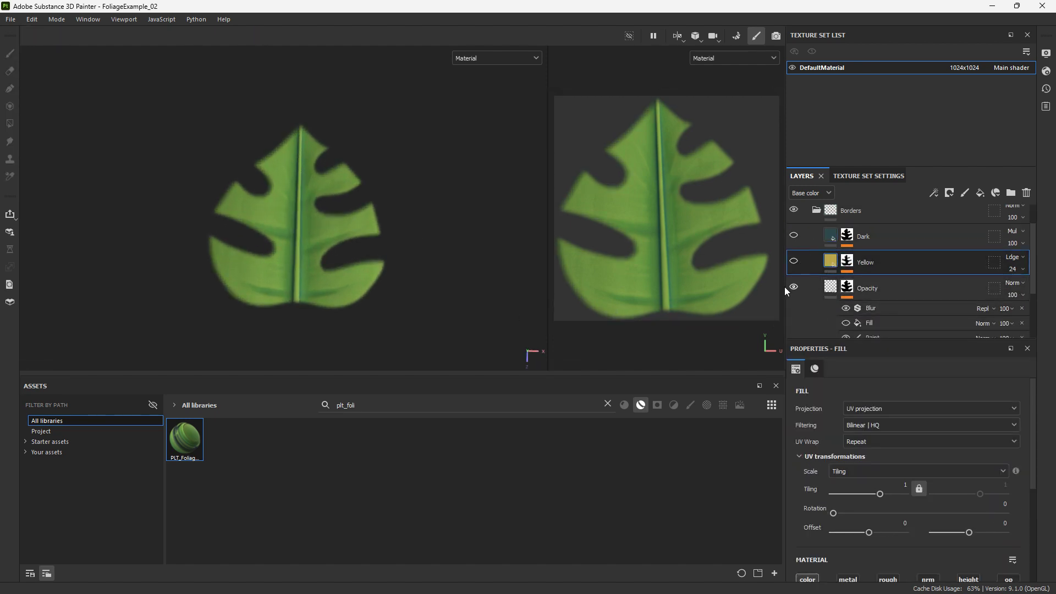
# - Inspect the UV Border Distance generator in the Opacity layer's mask and return the viewport to Material view
pyautogui.click(858, 298)
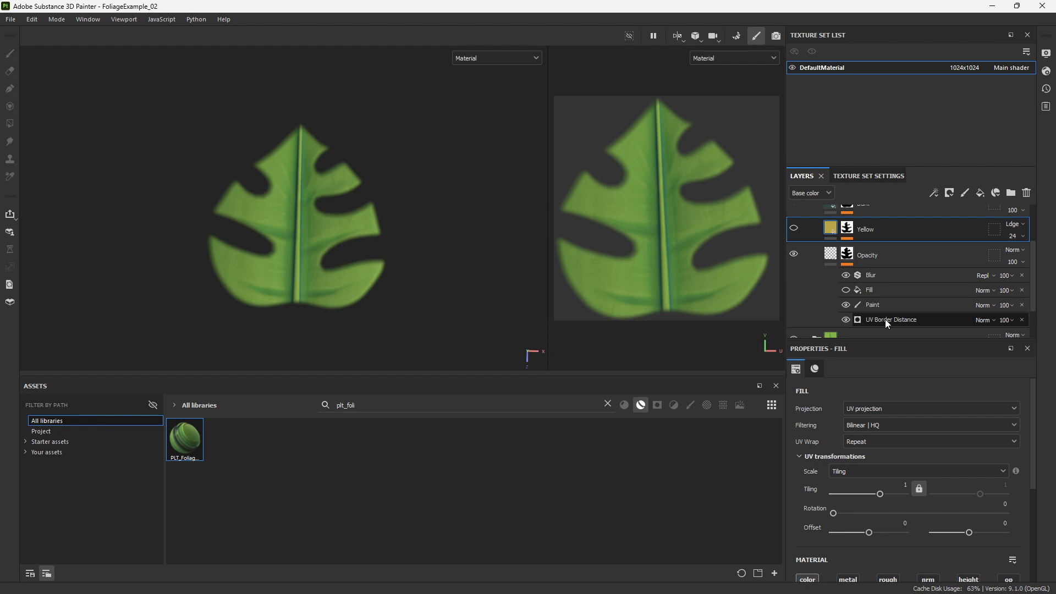
pyautogui.click(892, 323)
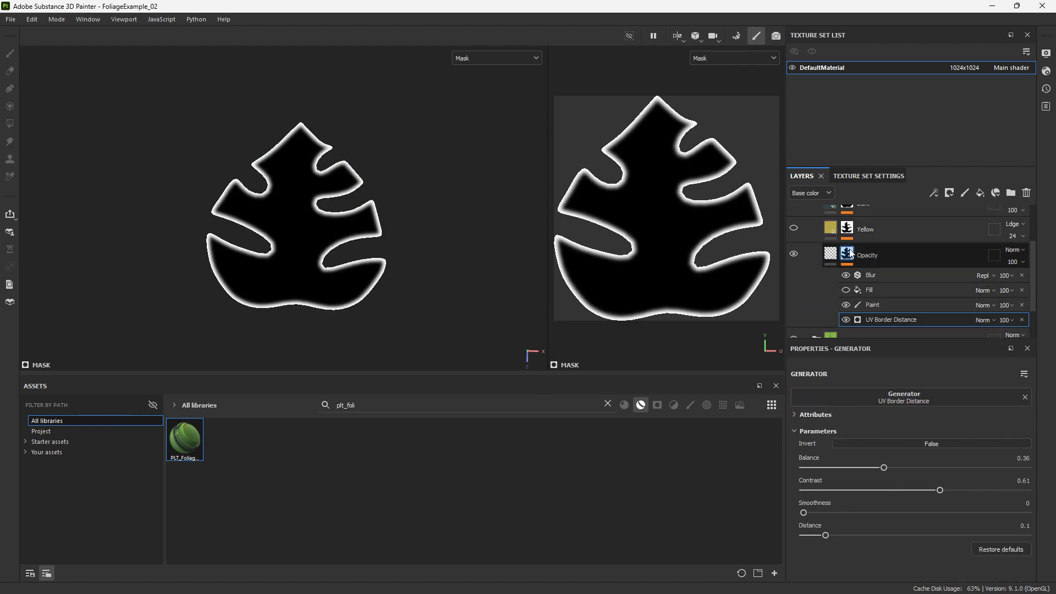
pyautogui.click(488, 58)
pyautogui.click(472, 80)
# - Select the Opacity layer's fill content and examine the leaf in the Normal+Height+Mesh view
pyautogui.click(880, 257)
pyautogui.scroll(-3, 935, 467)
pyautogui.click(489, 57)
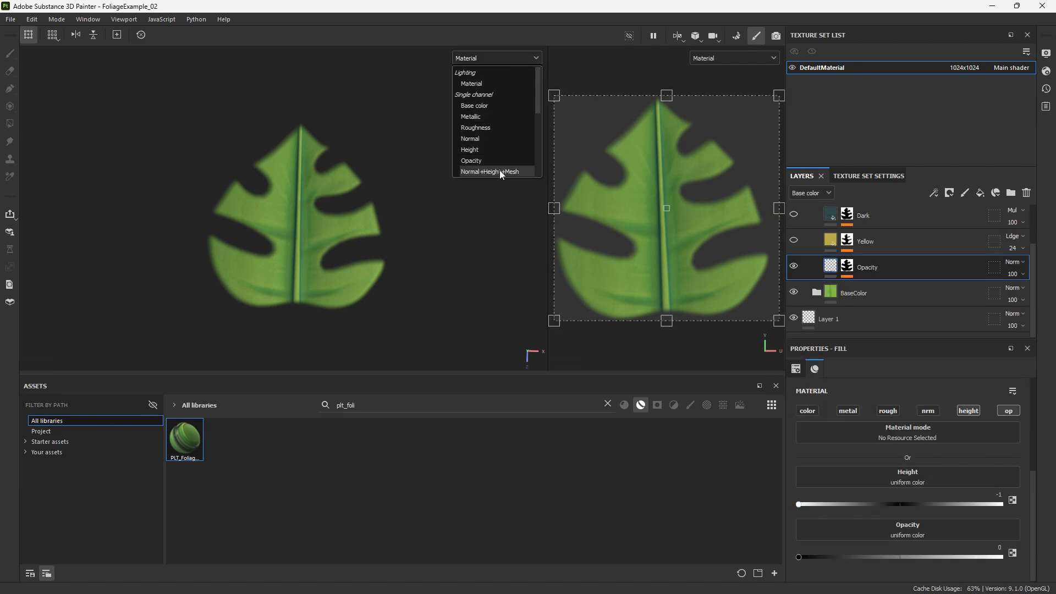
pyautogui.click(500, 170)
pyautogui.keyDown('alt'); pyautogui.moveTo(365, 216); pyautogui.dragTo(349, 177); pyautogui.keyUp('alt')
pyautogui.press('f')
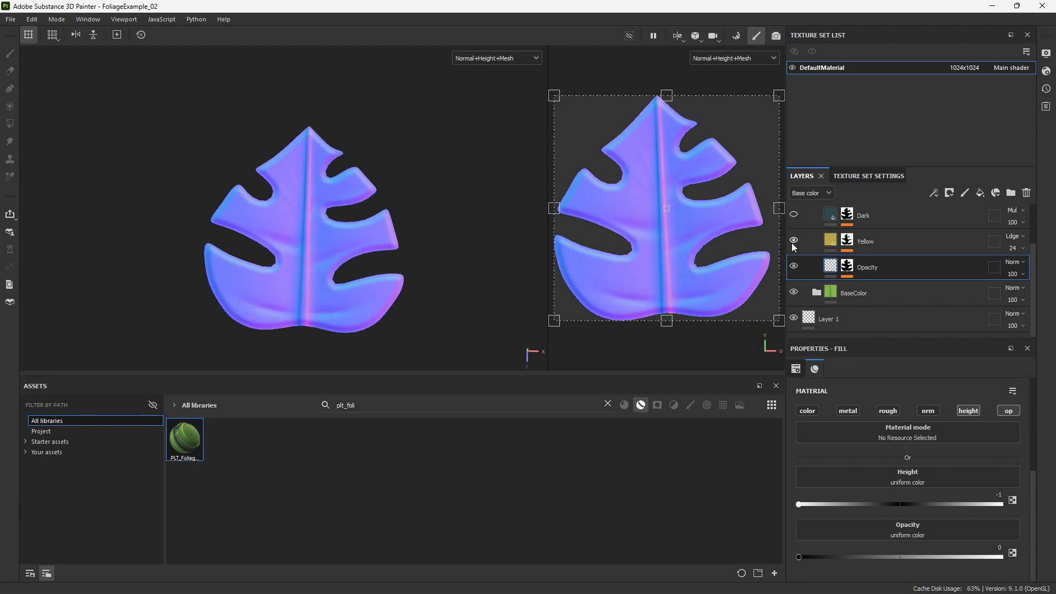
# - Show the Yellow layer again, check its fill's height channel, and return the viewport to Material view
pyautogui.click(810, 248)
pyautogui.click(970, 410)
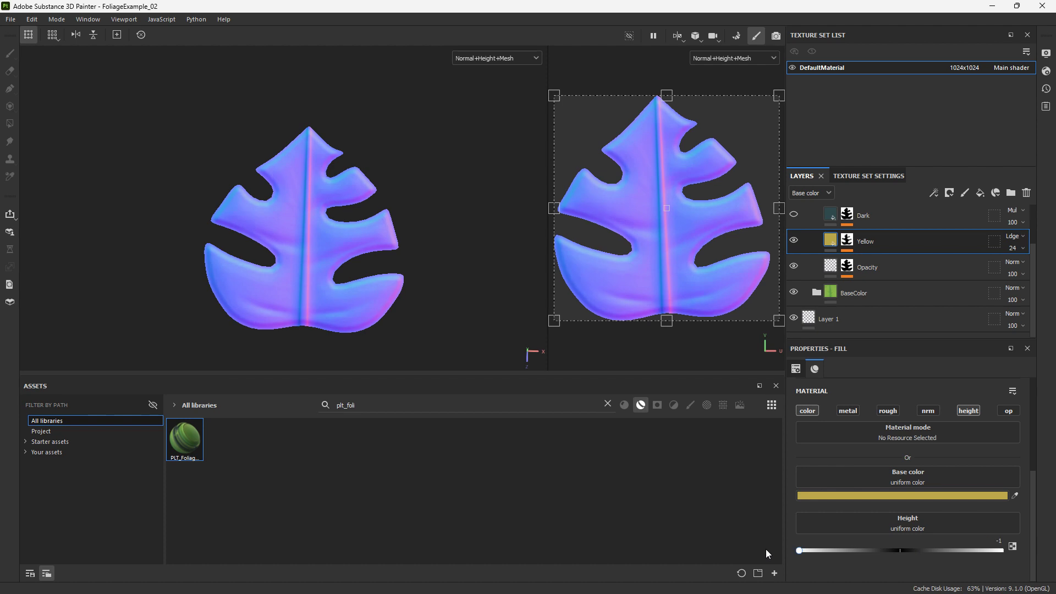
pyautogui.press('m')
pyautogui.keyDown('alt'); pyautogui.moveTo(412, 273); pyautogui.dragTo(385, 258); pyautogui.keyUp('alt')
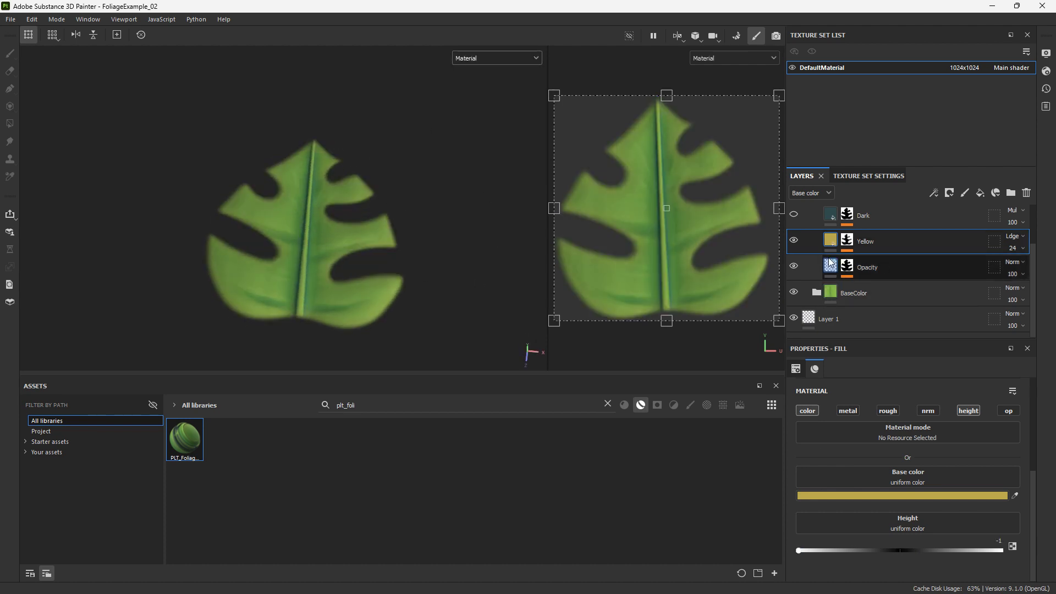
# - Raise the Yellow layer's opacity to 100 and shift its base color towards a greener yellow
pyautogui.click(984, 248)
pyautogui.moveTo(1022, 263); pyautogui.dragTo(1034, 265)
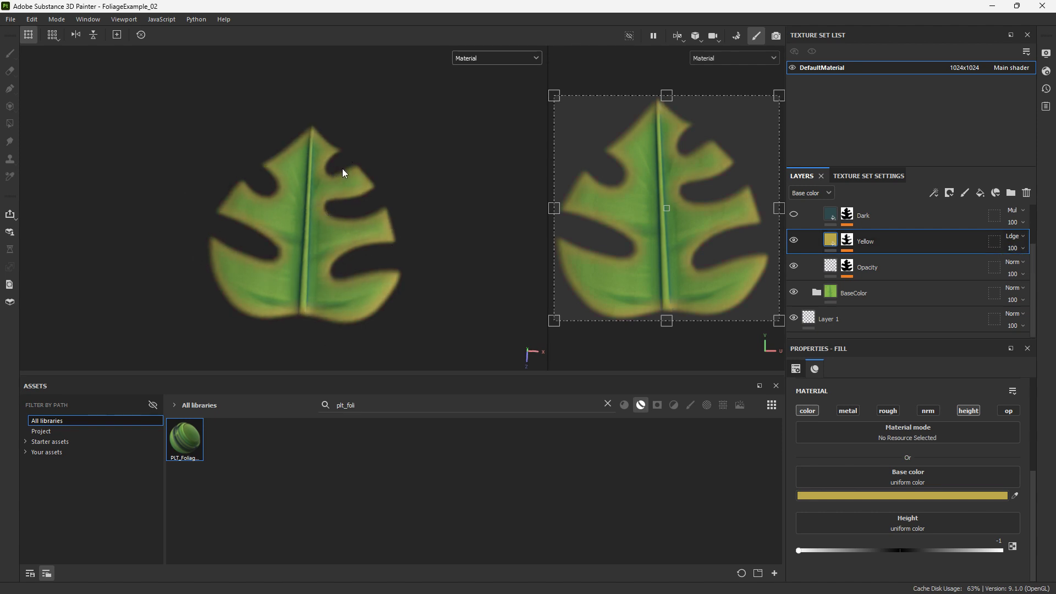
pyautogui.click(905, 496)
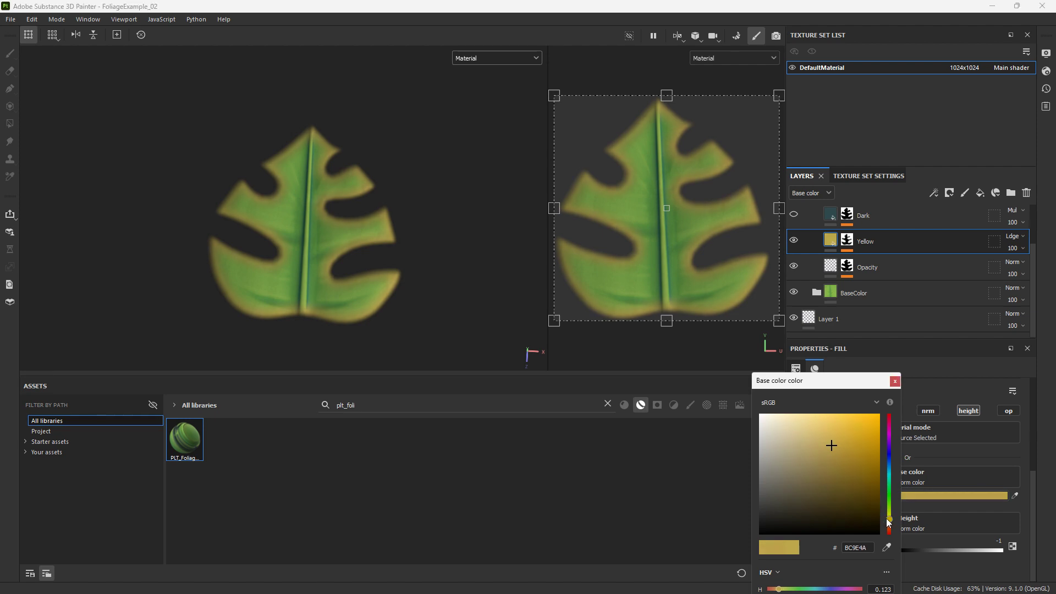
pyautogui.moveTo(888, 524); pyautogui.dragTo(891, 514)
pyautogui.click(895, 380)
pyautogui.scroll(1, 815, 257)
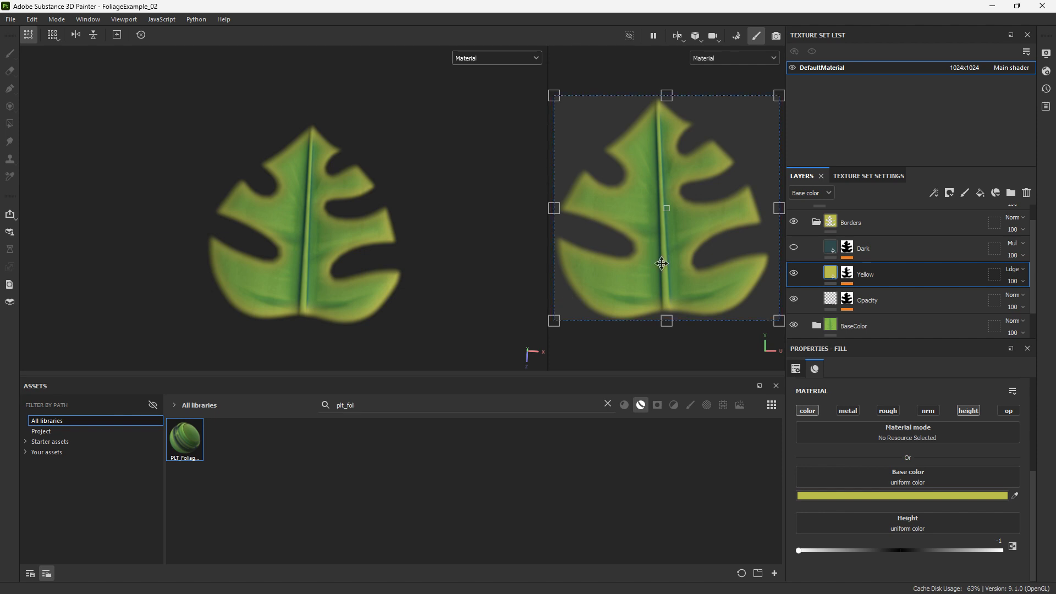
# - Show the Dark layer again and check the leaf in Base color view before returning to Material view
pyautogui.keyDown('alt'); pyautogui.moveTo(276, 253); pyautogui.dragTo(414, 251); pyautogui.keyUp('alt')
pyautogui.click(801, 253)
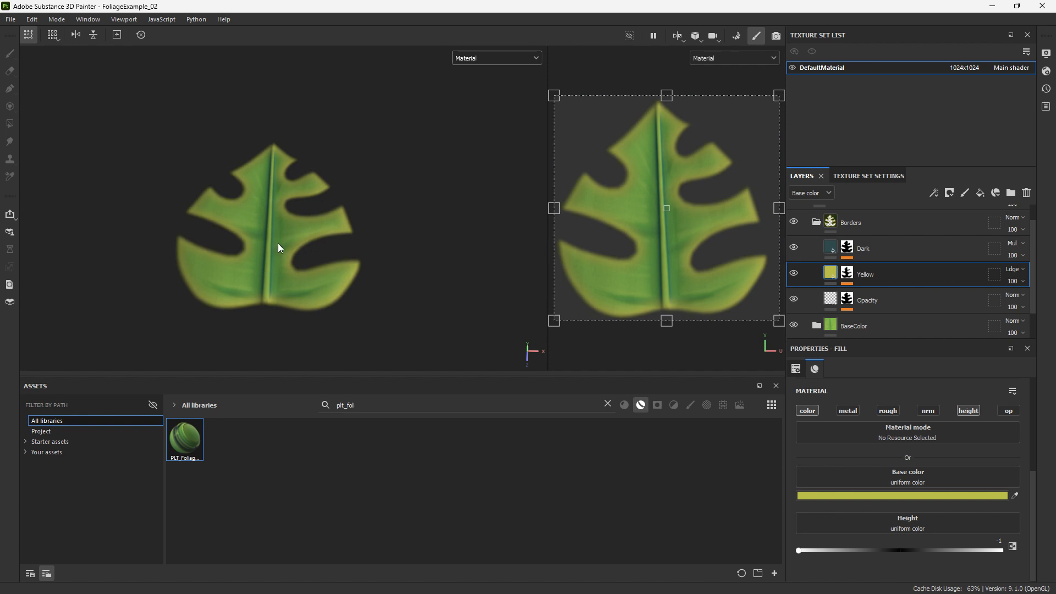
pyautogui.keyDown('alt'); pyautogui.moveTo(279, 248); pyautogui.dragTo(282, 261); pyautogui.keyUp('alt')
pyautogui.click(478, 59)
pyautogui.click(477, 106)
pyautogui.click(468, 60)
pyautogui.click(470, 83)
pyautogui.keyDown('alt'); pyautogui.moveTo(407, 132); pyautogui.dragTo(440, 182); pyautogui.keyUp('alt')
# - Collapse the Borders group and compare the leaf with the BaseColor group hidden and shown
pyautogui.click(817, 222)
pyautogui.click(793, 269)
pyautogui.keyDown('alt'); pyautogui.moveTo(352, 242); pyautogui.dragTo(321, 202); pyautogui.keyUp('alt')
pyautogui.keyDown('alt'); pyautogui.moveTo(257, 205); pyautogui.dragTo(252, 256); pyautogui.keyUp('alt')
pyautogui.keyDown('alt'); pyautogui.moveTo(196, 211); pyautogui.dragTo(144, 240); pyautogui.keyUp('alt')
pyautogui.click(794, 269)
# - In the Foliage Base layer's Kloki_Stylized Base Generator, set Curvature intensity to 0.23 and Ambient Occlusion intensity to 0.1
pyautogui.click(817, 269)
pyautogui.scroll(-5, 837, 290)
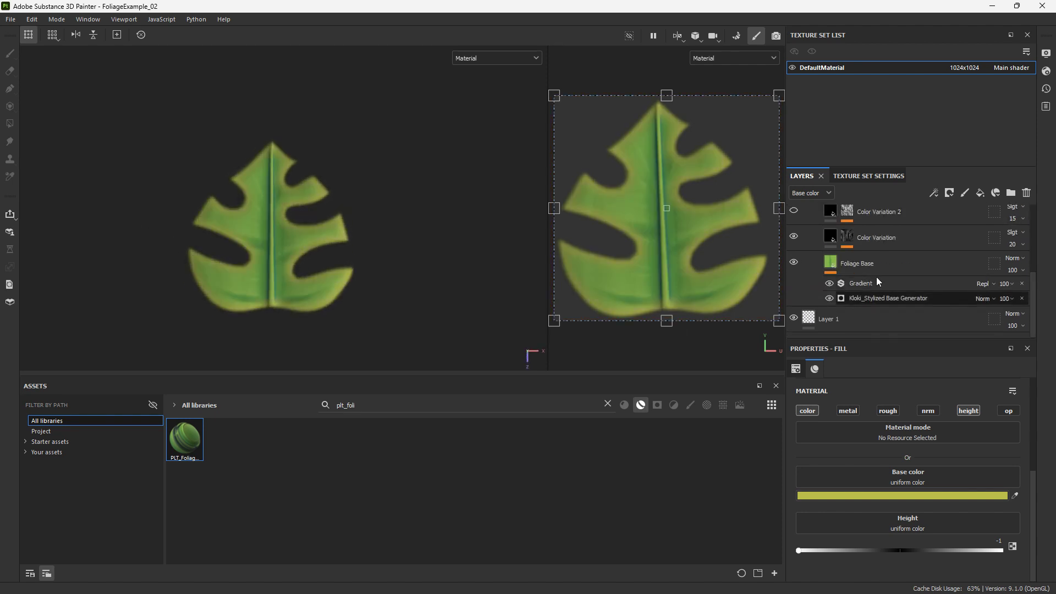
pyautogui.click(871, 298)
pyautogui.scroll(2, 865, 295)
pyautogui.scroll(-2, 814, 315)
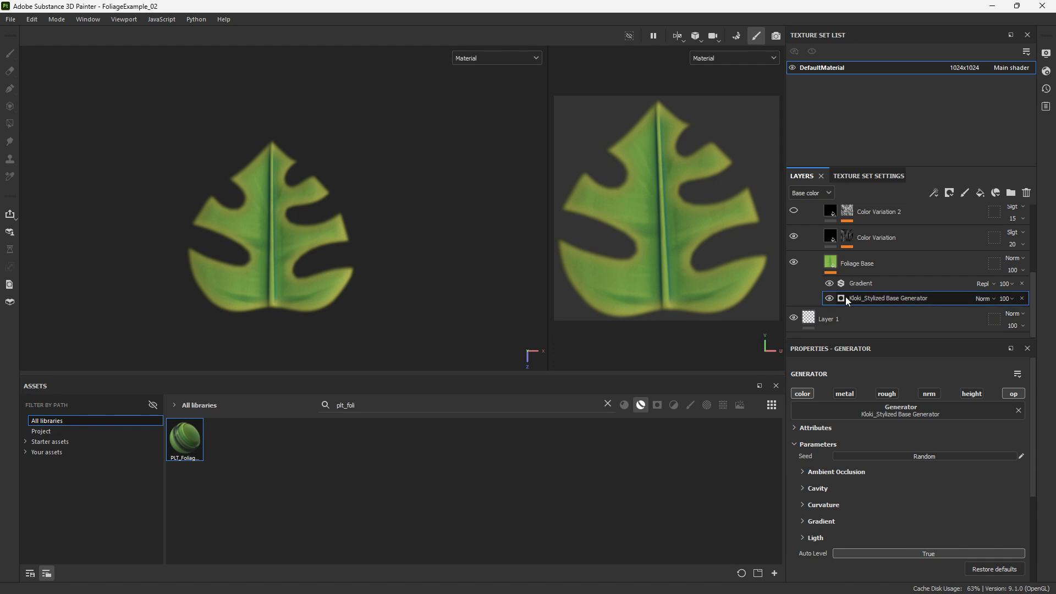
pyautogui.click(816, 505)
pyautogui.moveTo(847, 527); pyautogui.dragTo(891, 557)
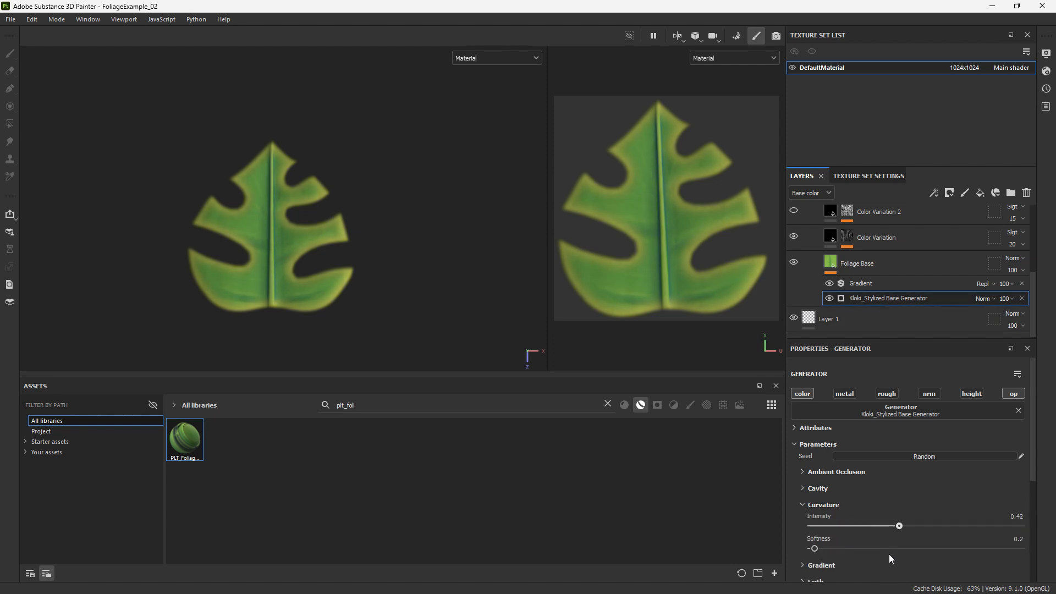
pyautogui.moveTo(961, 557)
pyautogui.mouseDown()
pyautogui.moveTo(870, 568)
pyautogui.moveTo(815, 549)
pyautogui.mouseUp()
pyautogui.click(820, 475)
pyautogui.moveTo(890, 494)
pyautogui.mouseDown()
pyautogui.moveTo(903, 499)
pyautogui.moveTo(837, 514)
pyautogui.mouseUp()
# - Collapse the BaseColor group and expand the Borders group to reach its Opacity layer
pyautogui.scroll(3, 821, 286)
pyautogui.click(817, 266)
pyautogui.click(817, 243)
pyautogui.scroll(-2, 829, 315)
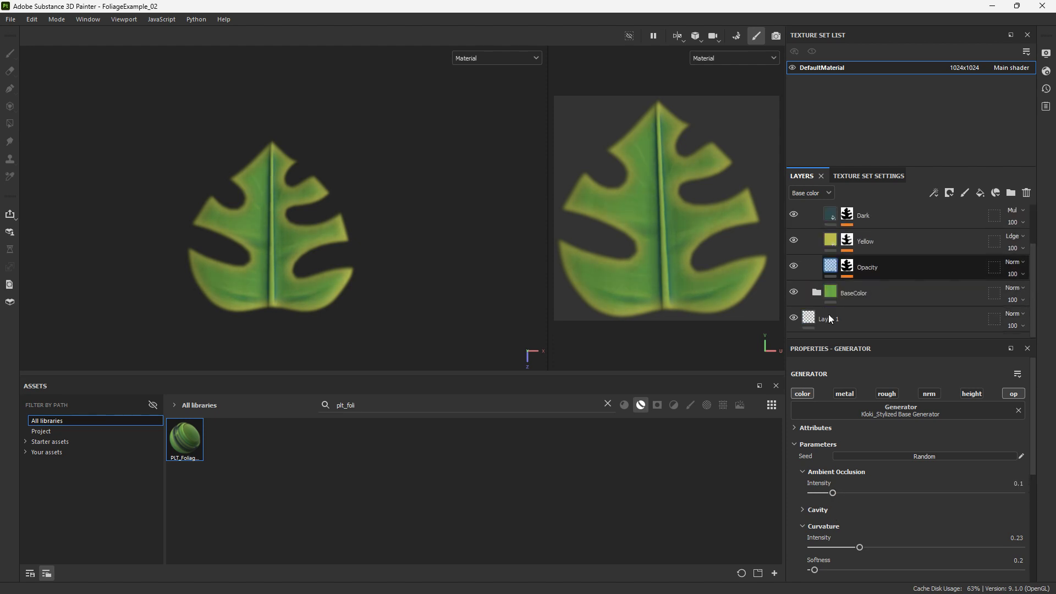
# - Try adding a Paint effect to the Opacity layer's mask, placed directly beneath the Fill effect
pyautogui.rightClick(845, 268)
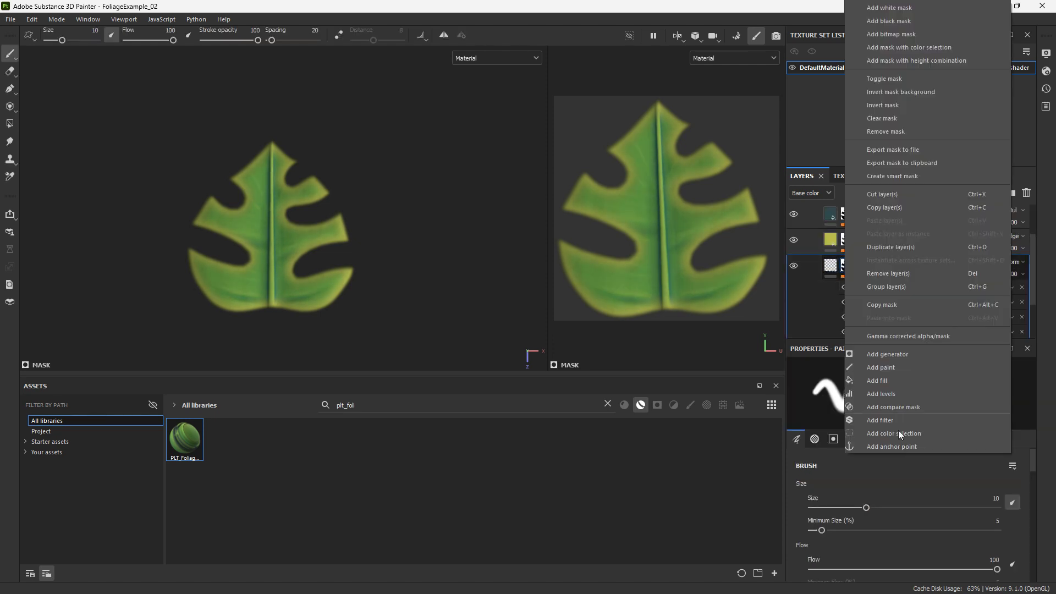
pyautogui.click(890, 367)
pyautogui.moveTo(865, 220); pyautogui.dragTo(861, 257)
pyautogui.scroll(1, 849, 238)
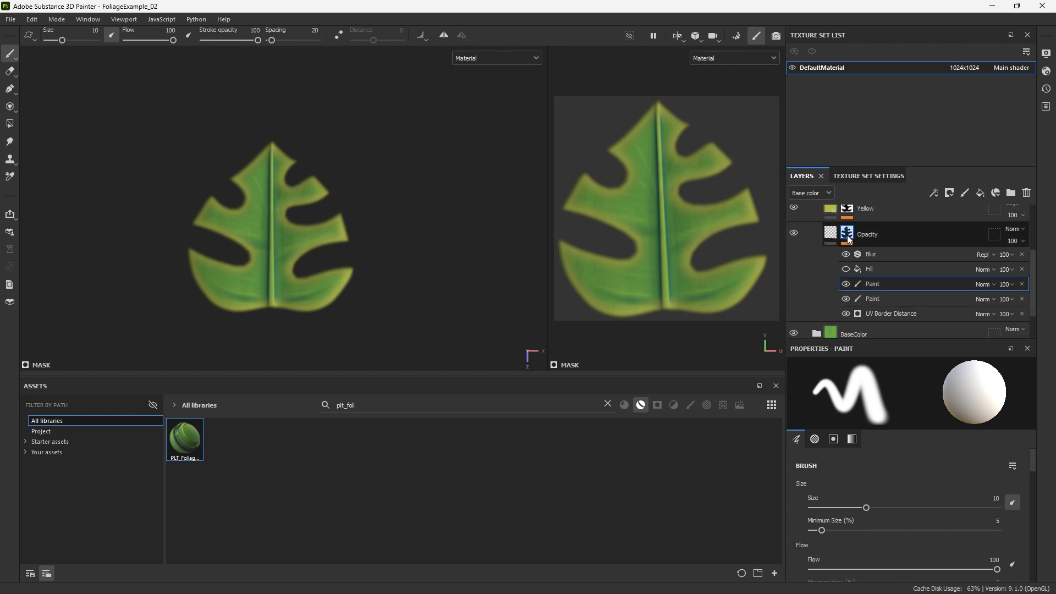
# - Duplicate the Opacity layer and rename the copy OpacityExtra
pyautogui.click(845, 209)
pyautogui.scroll(1, 847, 231)
pyautogui.scroll(-2, 877, 275)
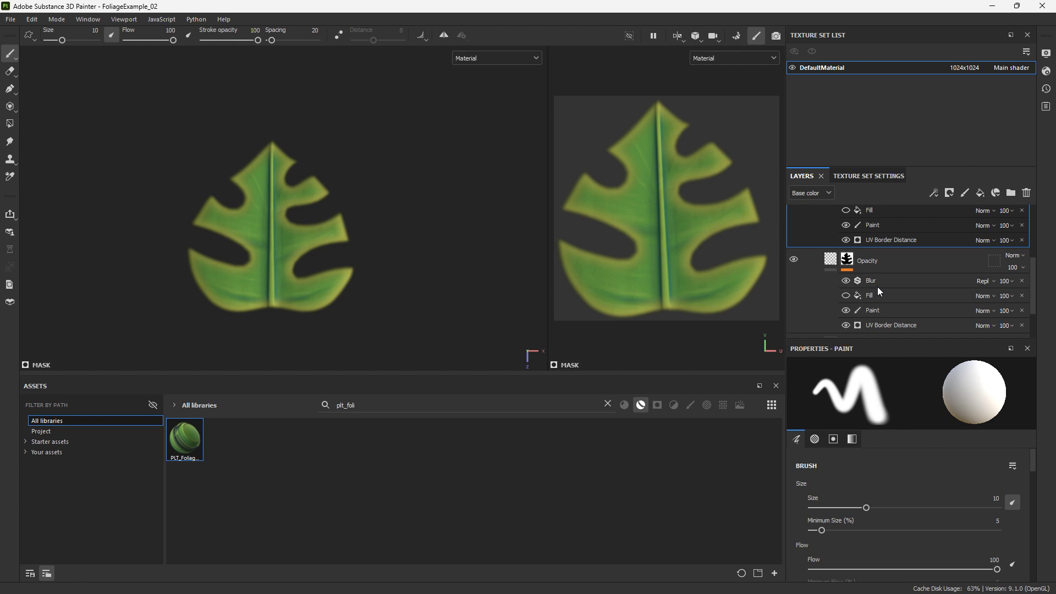
pyautogui.doubleClick(877, 261)
pyautogui.write('Extra')
pyautogui.press('Return')
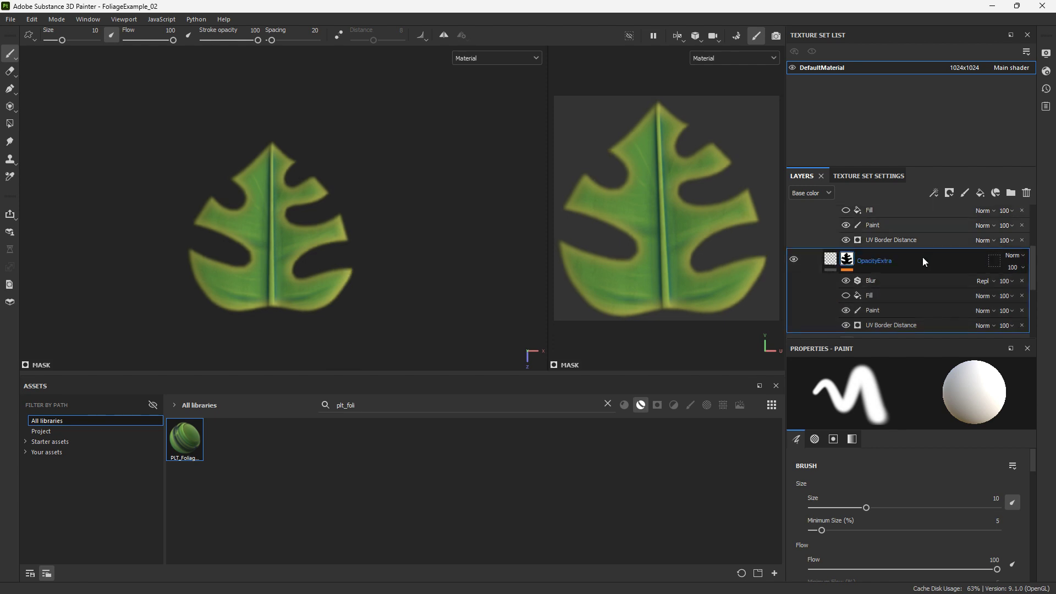
# - Replace the OpacityExtra mask's UV Border Distance, Fill and old Paint effects with a new empty Paint effect below Blur
pyautogui.click(1023, 327)
pyautogui.rightClick(844, 259)
pyautogui.click(875, 367)
pyautogui.moveTo(872, 281); pyautogui.dragTo(871, 302)
pyautogui.click(1022, 311)
# - Add an anchor point to the OpacityExtra layer's mask
pyautogui.rightClick(1022, 312)
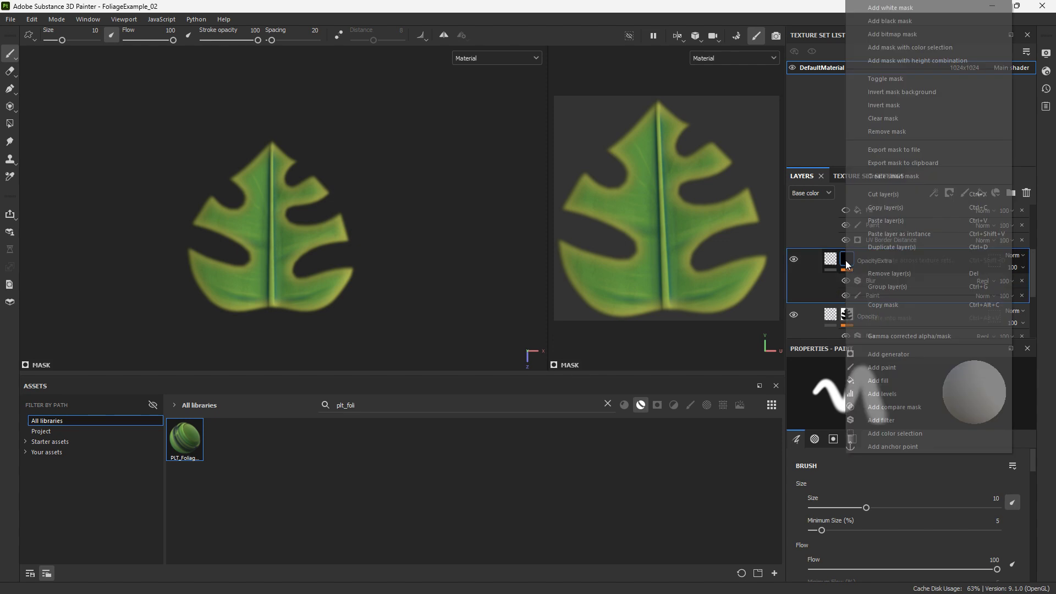
pyautogui.click(903, 446)
pyautogui.scroll(2, 843, 247)
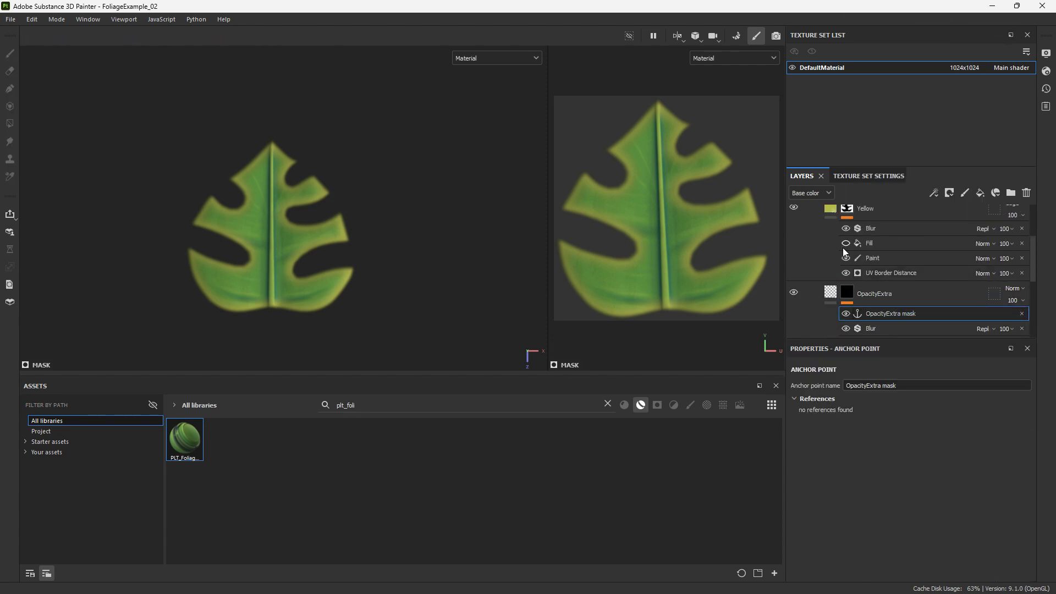
# - Add a Fill below Blur in the Yellow layer's mask, source it from the OpacityExtra mask anchor point, and change its blending mode
pyautogui.rightClick(847, 241)
pyautogui.click(892, 383)
pyautogui.moveTo(875, 262); pyautogui.dragTo(876, 284)
pyautogui.click(901, 414)
pyautogui.click(968, 427)
pyautogui.click(942, 443)
pyautogui.click(986, 276)
pyautogui.click(1003, 99)
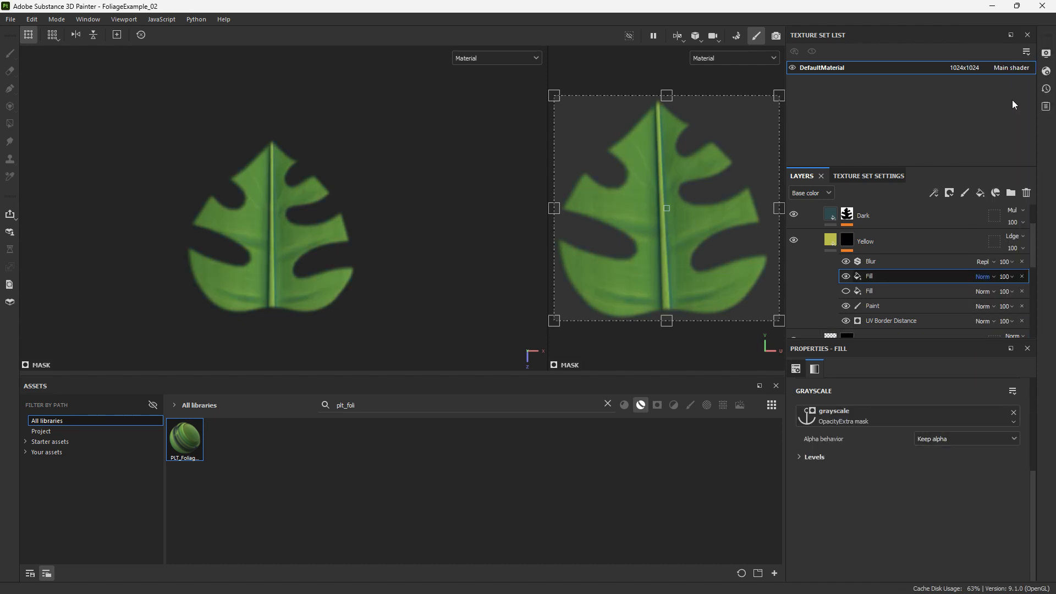
# - Paste the anchor-based Fill effect into the Dark layer's mask
pyautogui.scroll(2, 891, 280)
pyautogui.click(849, 249)
pyautogui.click(874, 283)
pyautogui.hotkey('ctrl', 'v')
# - Select the OpacityExtra mask's Paint effect and dab a small hole into the leaf's left half with brush size 5.48
pyautogui.scroll(-3, 873, 279)
pyautogui.click(870, 300)
pyautogui.scroll(5, 278, 244)
pyautogui.click(132, 176)
pyautogui.hotkey('ctrl', 'z')
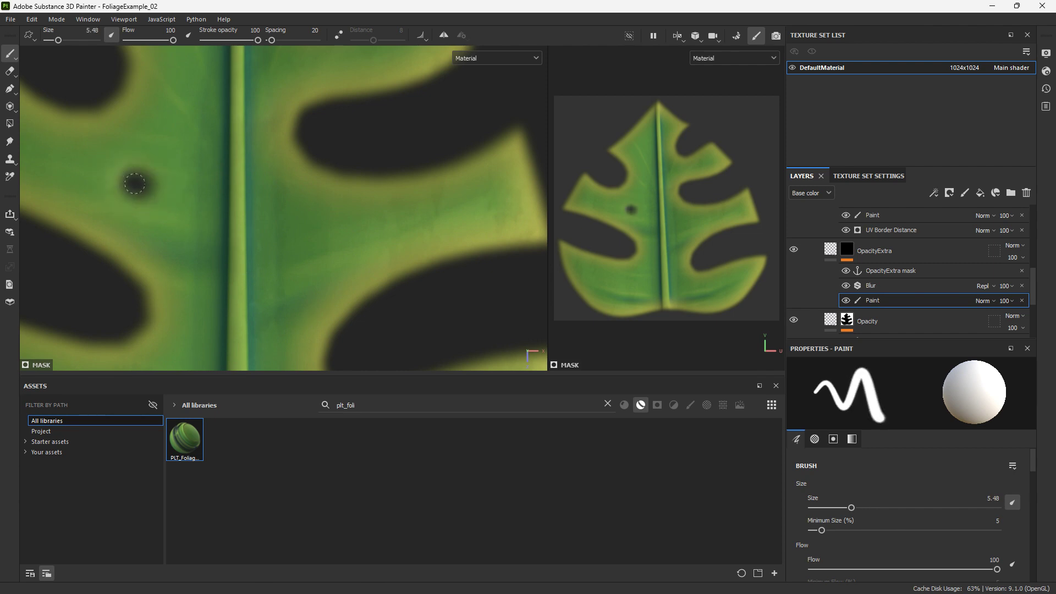
# - Undo the last dab and paint a small hole near the tip of the leaf's left lobe instead
pyautogui.hotkey('ctrl', 'z')
pyautogui.scroll(-3, 135, 184)
pyautogui.keyDown('alt'); pyautogui.moveTo(135, 183); pyautogui.dragTo(332, 289, button='middle'); pyautogui.keyUp('alt')
pyautogui.scroll(4, 261, 292)
pyautogui.click(249, 243)
pyautogui.scroll(-3, 248, 243)
pyautogui.keyDown('alt'); pyautogui.moveTo(248, 243); pyautogui.dragTo(149, 285, button='middle'); pyautogui.keyUp('alt')
pyautogui.moveTo(270, 165); pyautogui.dragTo(278, 170)
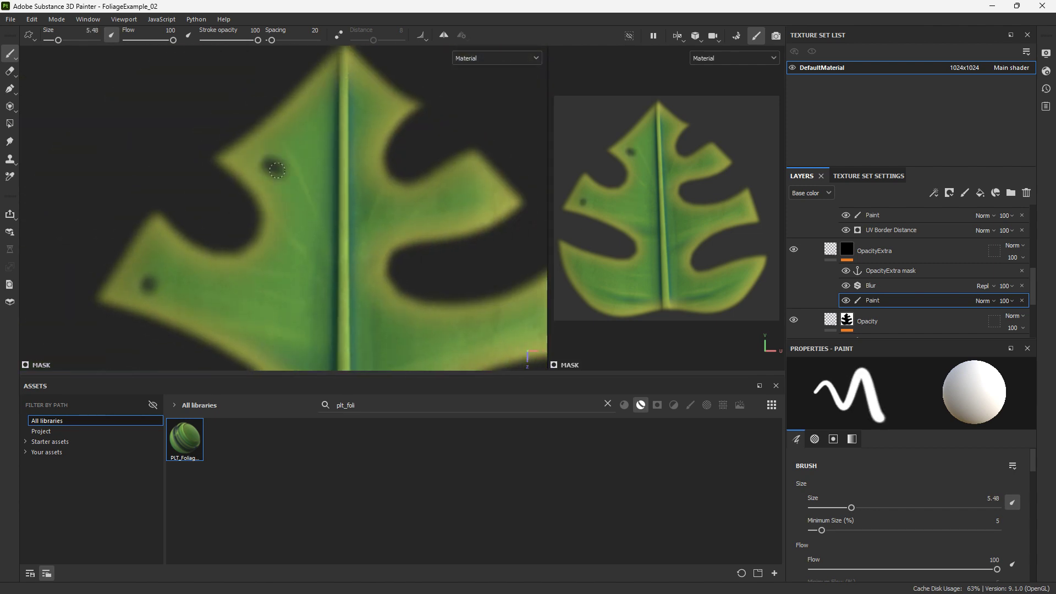
pyautogui.hotkey('ctrl', 'z')
# - Dab a larger round hole just right of the midrib at the root of the lower right lobe, using brush size 8.41
pyautogui.scroll(-2, 277, 170)
pyautogui.keyDown('alt'); pyautogui.moveTo(278, 170); pyautogui.dragTo(274, 128, button='middle'); pyautogui.keyUp('alt')
pyautogui.keyDown('alt'); pyautogui.moveTo(291, 264); pyautogui.dragTo(325, 130, button='middle'); pyautogui.keyUp('alt')
pyautogui.keyDown('ctrl'); pyautogui.moveTo(324, 129); pyautogui.dragTo(339, 129, button='right'); pyautogui.keyUp('ctrl')
pyautogui.keyDown('alt'); pyautogui.moveTo(418, 124); pyautogui.dragTo(365, 219, button='middle'); pyautogui.keyUp('alt')
pyautogui.scroll(1, 363, 219)
pyautogui.click(361, 218)
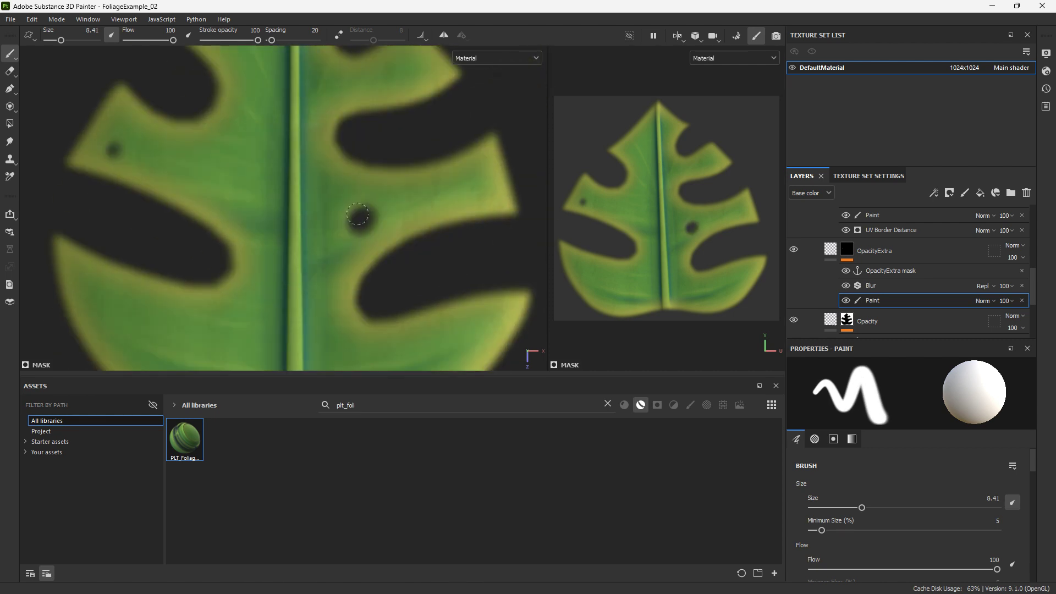
# - Paint a small elongated hole between the larger hole and the midrib with brush size 3.3
pyautogui.keyDown('ctrl'); pyautogui.moveTo(357, 217); pyautogui.dragTo(341, 217, button='right'); pyautogui.keyUp('ctrl')
pyautogui.scroll(3, 348, 201)
pyautogui.moveTo(324, 199)
pyautogui.mouseDown()
pyautogui.moveTo(342, 192)
pyautogui.moveTo(337, 169)
pyautogui.mouseUp()
# - Undo the curved stroke on the lower left lobe and paint a hole in the leaf's upper left part near the midrib
pyautogui.hotkey('ctrl', 'z')
pyautogui.scroll(-2, 337, 169)
pyautogui.keyDown('alt'); pyautogui.moveTo(231, 181); pyautogui.dragTo(385, 220, button='middle'); pyautogui.keyUp('alt')
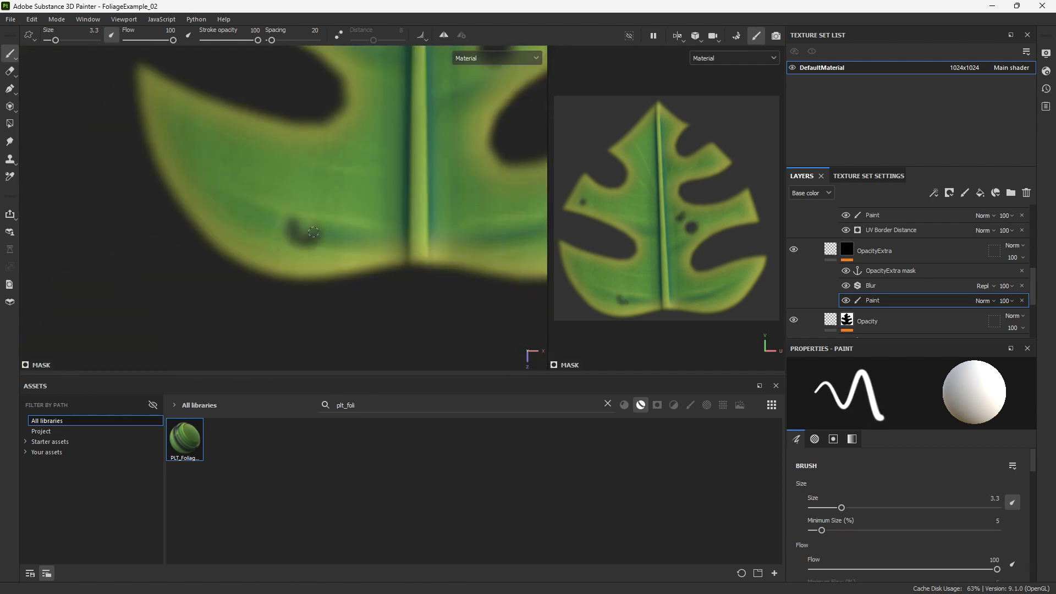
pyautogui.keyDown('alt'); pyautogui.moveTo(330, 110); pyautogui.dragTo(341, 330, button='middle'); pyautogui.keyUp('alt')
pyautogui.moveTo(354, 186); pyautogui.dragTo(339, 218)
pyautogui.keyDown('alt'); pyautogui.moveTo(390, 301); pyautogui.dragTo(336, 172, button='middle'); pyautogui.keyUp('alt')
pyautogui.moveTo(421, 182); pyautogui.dragTo(445, 204)
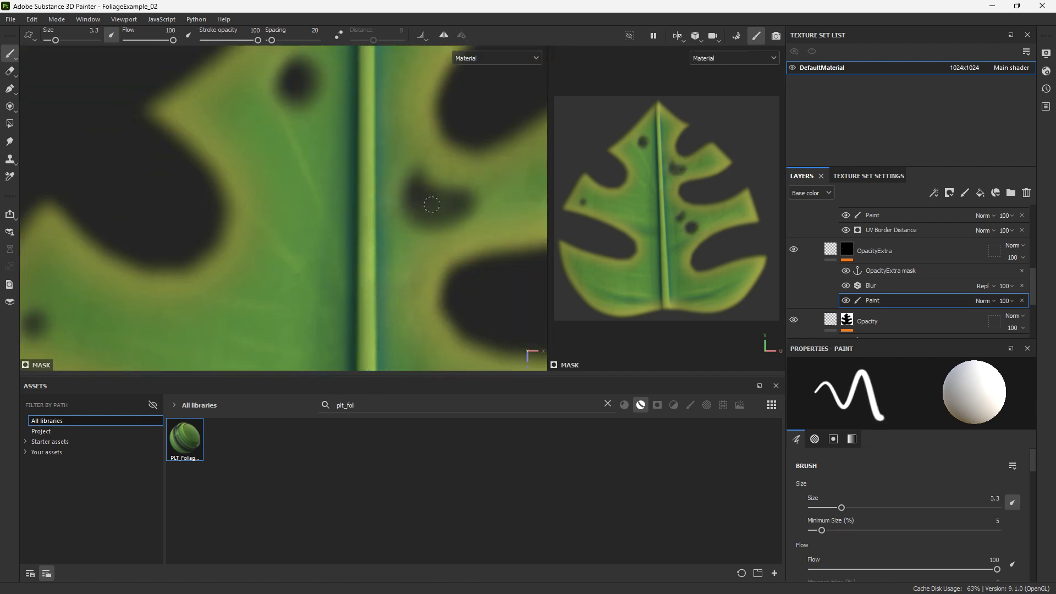
pyautogui.scroll(-2, 443, 198)
pyautogui.keyDown('alt'); pyautogui.moveTo(443, 187); pyautogui.dragTo(379, 208, button='middle'); pyautogui.keyUp('alt')
pyautogui.hotkey('ctrl', 'z')
# - Switch the mask brush to black at size 30.27 and dab over the area right of the midrib below the upper right lobe
pyautogui.scroll(2, 311, 220)
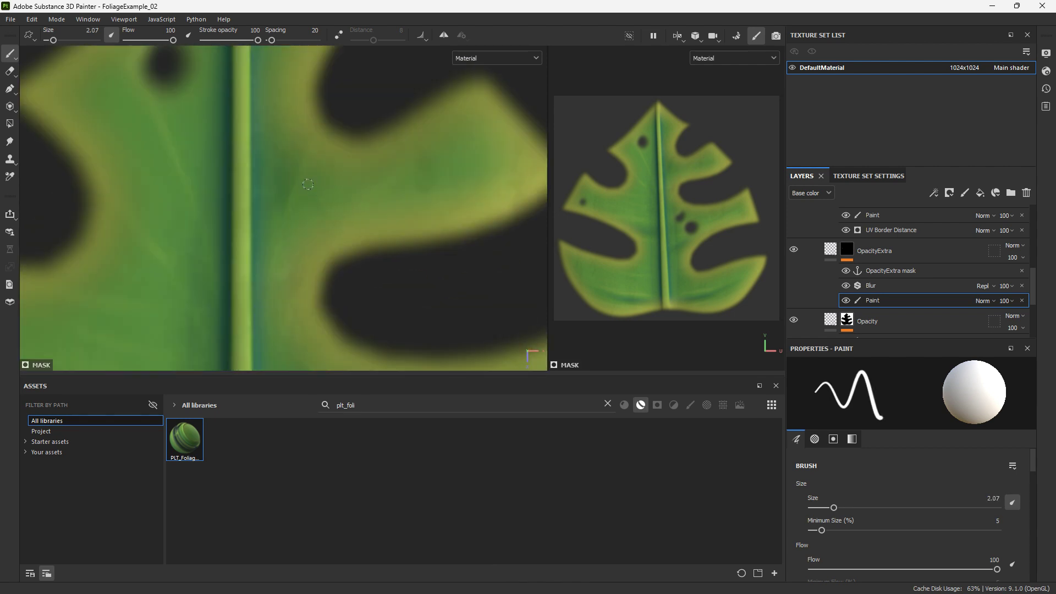
pyautogui.scroll(-5, 297, 182)
pyautogui.keyDown('alt'); pyautogui.moveTo(330, 181); pyautogui.dragTo(385, 185); pyautogui.keyUp('alt')
pyautogui.press('x')
pyautogui.keyDown('ctrl'); pyautogui.moveTo(385, 184); pyautogui.dragTo(418, 184, button='right'); pyautogui.keyUp('ctrl')
pyautogui.click(397, 183)
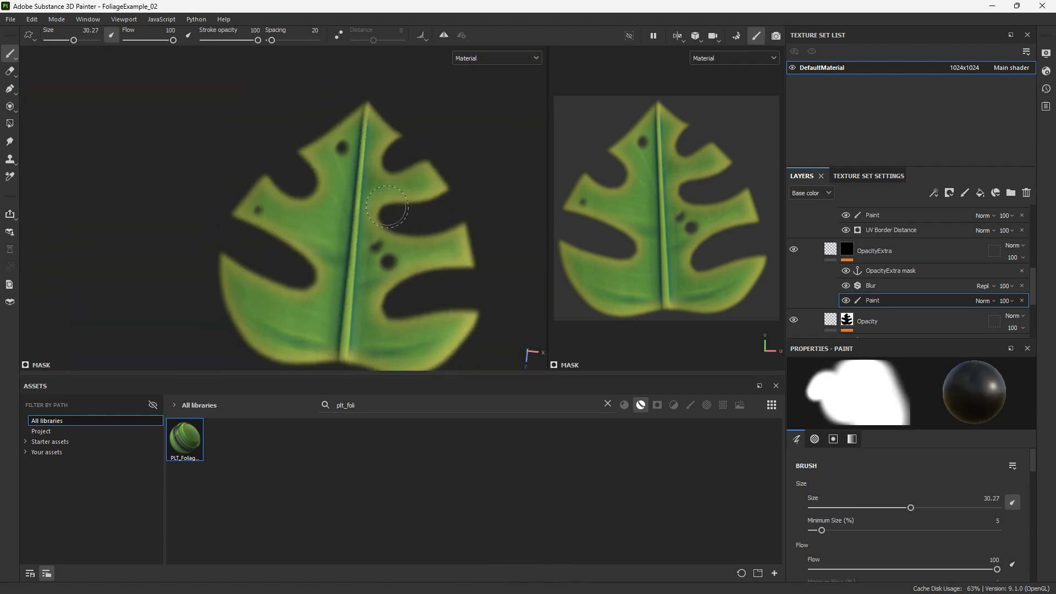
# - Set the Yellow layer's opacity to 40 and check the leaf edges from several angles
pyautogui.keyDown('alt'); pyautogui.moveTo(386, 187); pyautogui.dragTo(291, 207, button='middle'); pyautogui.keyUp('alt')
pyautogui.scroll(-2, 291, 206)
pyautogui.press('alt')
pyautogui.keyDown('alt'); pyautogui.moveTo(153, 216); pyautogui.dragTo(202, 170); pyautogui.keyUp('alt')
pyautogui.scroll(-3, 877, 280)
pyautogui.scroll(5, 913, 277)
pyautogui.click(1015, 258)
pyautogui.moveTo(1031, 276); pyautogui.dragTo(1025, 276)
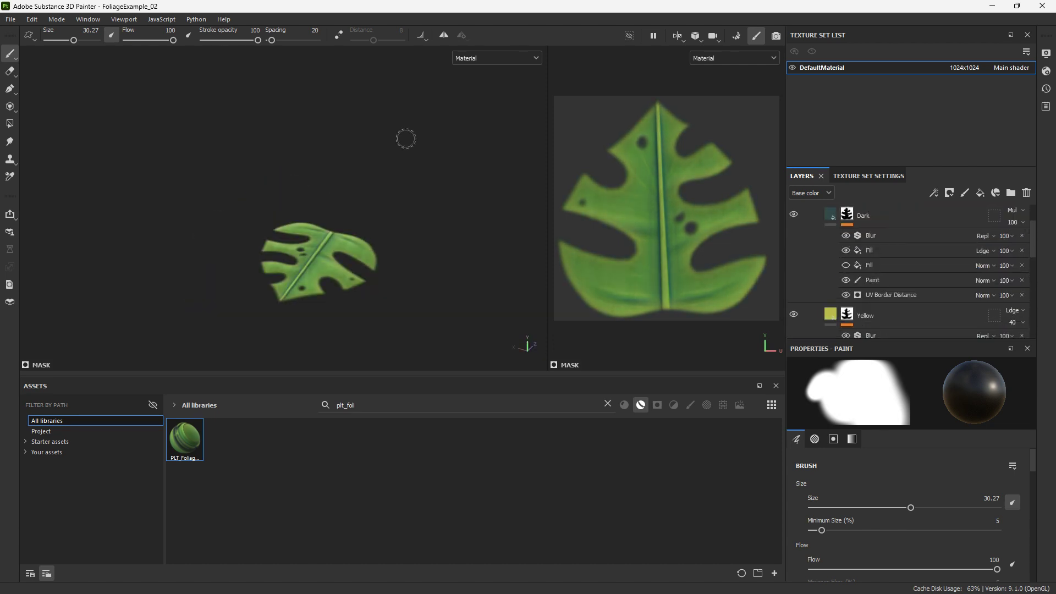
pyautogui.moveTo(305, 171)
pyautogui.keyDown('alt'); pyautogui.mouseDown()
pyautogui.moveTo(198, 196)
pyautogui.moveTo(366, 238)
pyautogui.moveTo(307, 188)
pyautogui.moveTo(330, 198)
pyautogui.moveTo(264, 231)
pyautogui.mouseUp(); pyautogui.keyUp('alt')
pyautogui.scroll(3, 264, 236)
pyautogui.keyDown('alt'); pyautogui.moveTo(234, 263); pyautogui.dragTo(256, 241, button='middle'); pyautogui.keyUp('alt')
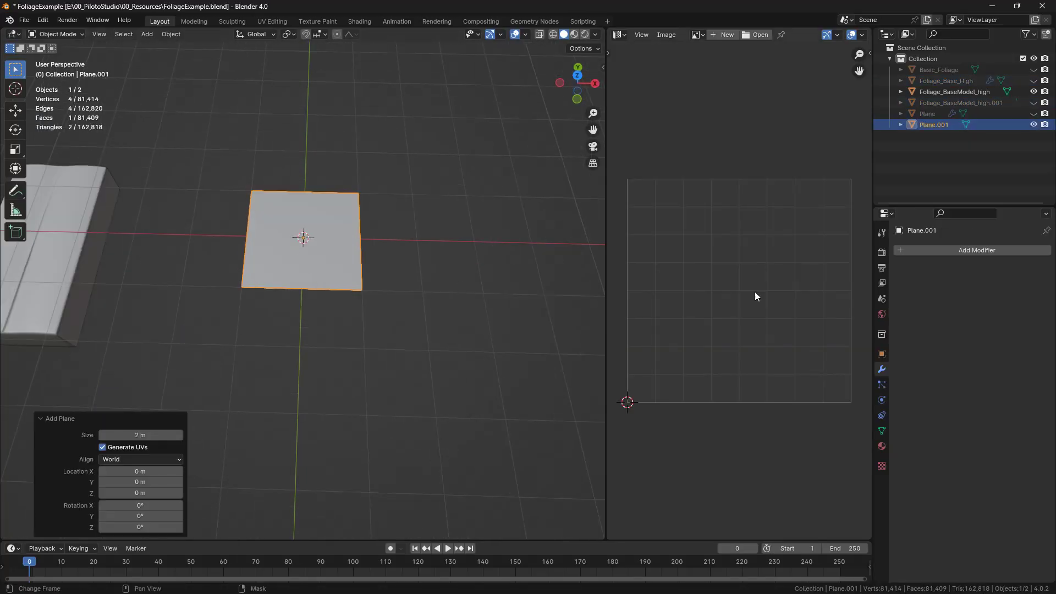
# - In Blender, create material m_Leaf for the new plane with TEX_FoliageExample_low_Leaf_BaseColor.png as its base color image
pyautogui.click(882, 446)
pyautogui.click(968, 297)
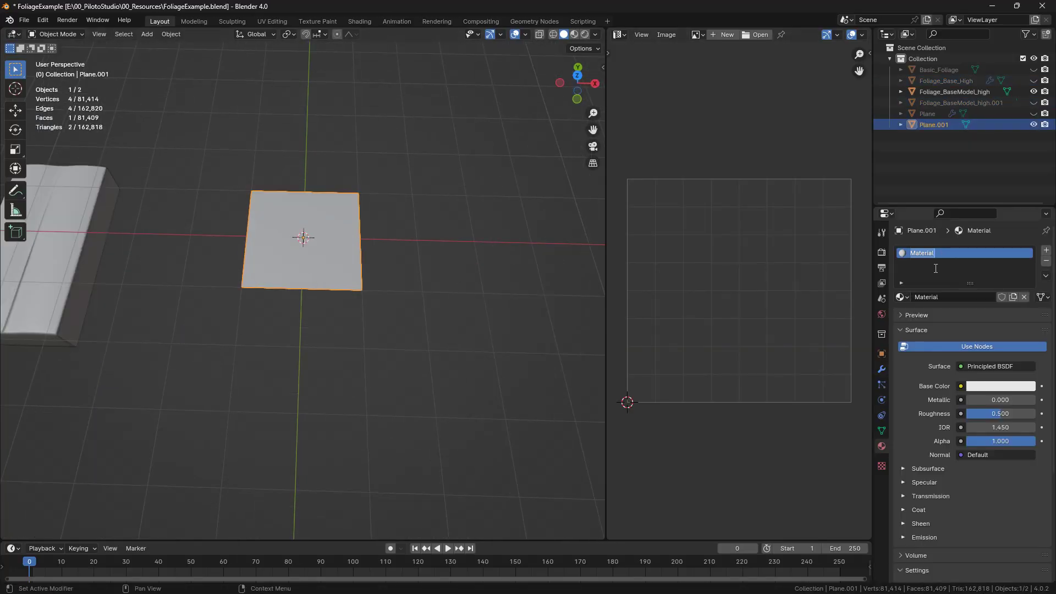
pyautogui.click(961, 386)
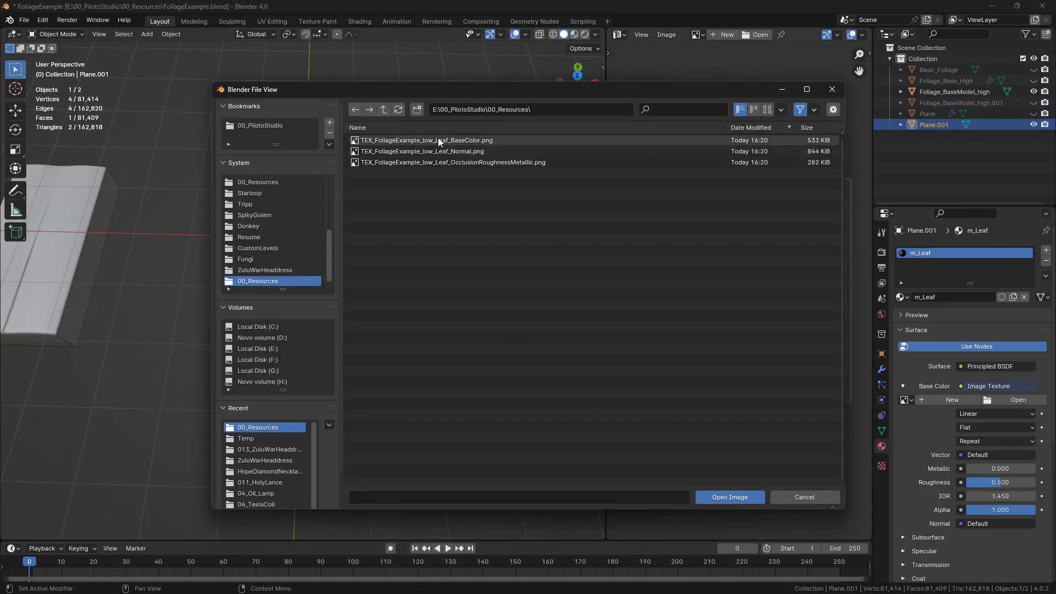
pyautogui.doubleClick(438, 141)
# - Set the viewport's solid shading color to Texture
pyautogui.click(595, 34)
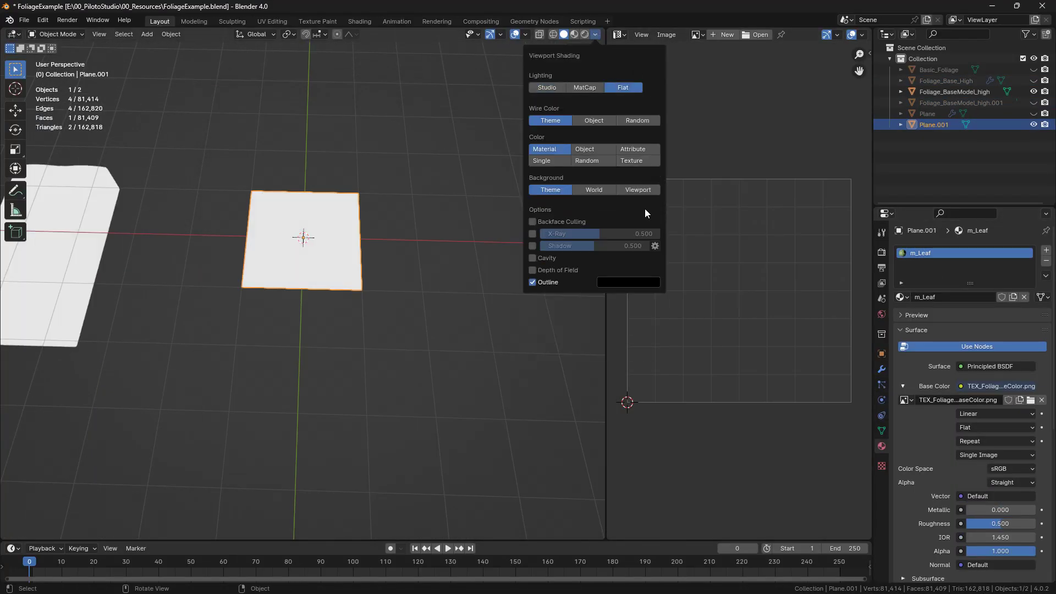
pyautogui.click(638, 161)
pyautogui.moveTo(385, 231); pyautogui.dragTo(353, 218, button='middle')
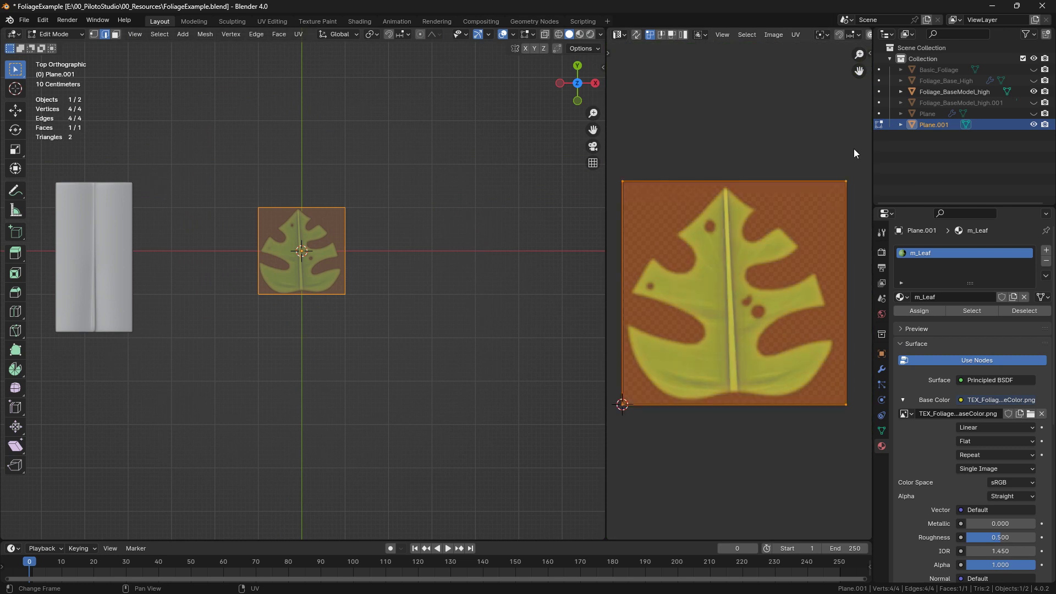
# - Rotate the plane's UVs by about 4 degrees and shift them slightly to straighten the leaf's midrib
pyautogui.press('r')
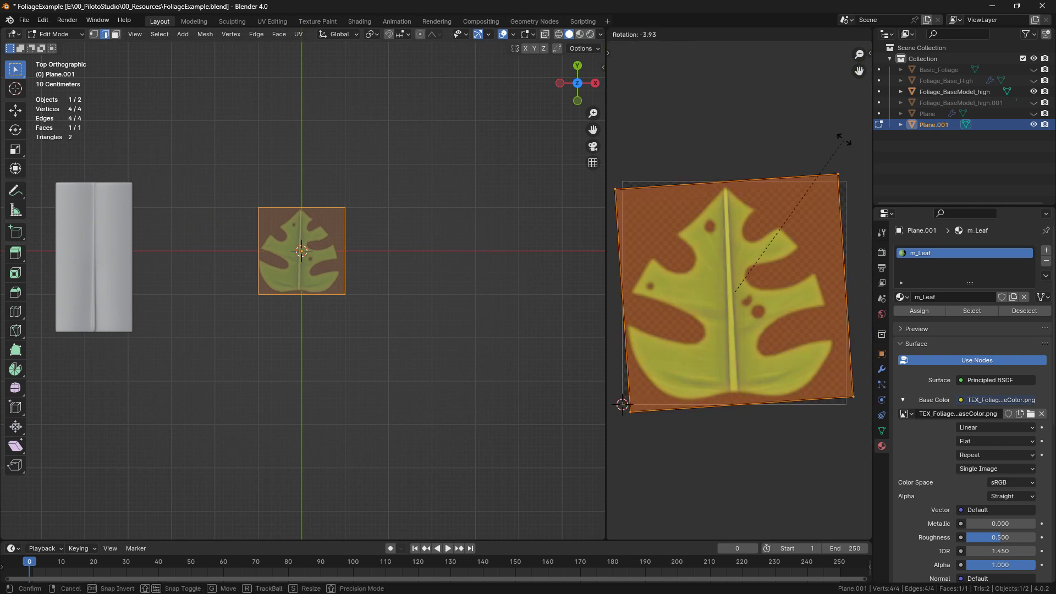
pyautogui.click(731, 150)
pyautogui.press('g')
pyautogui.click(720, 150)
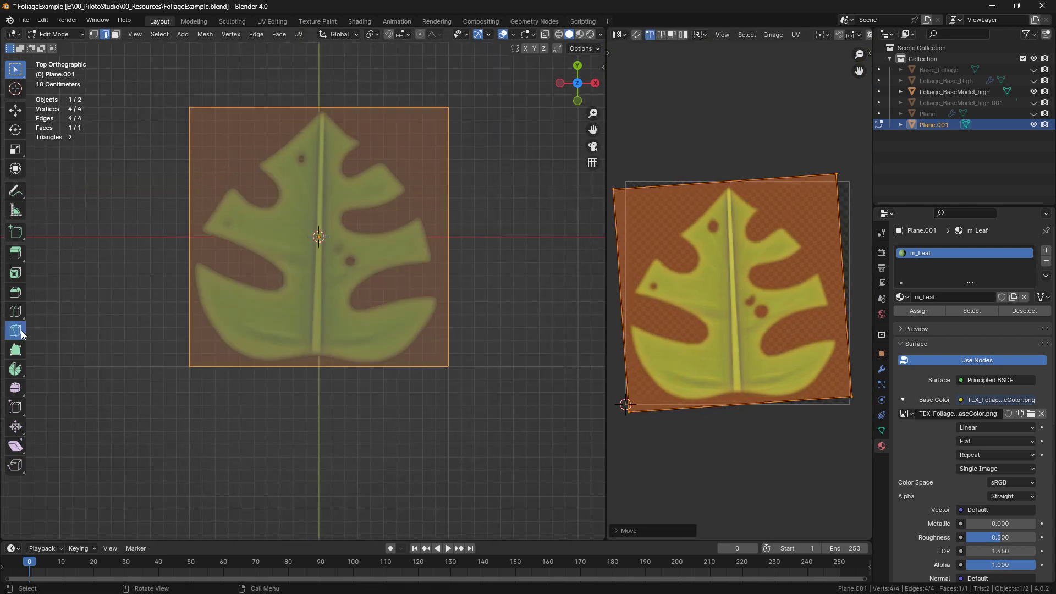
# - Add three horizontal loop cuts across the leaf plane
pyautogui.click(15, 311)
pyautogui.click(198, 273)
pyautogui.click(180, 429)
pyautogui.click(180, 429)
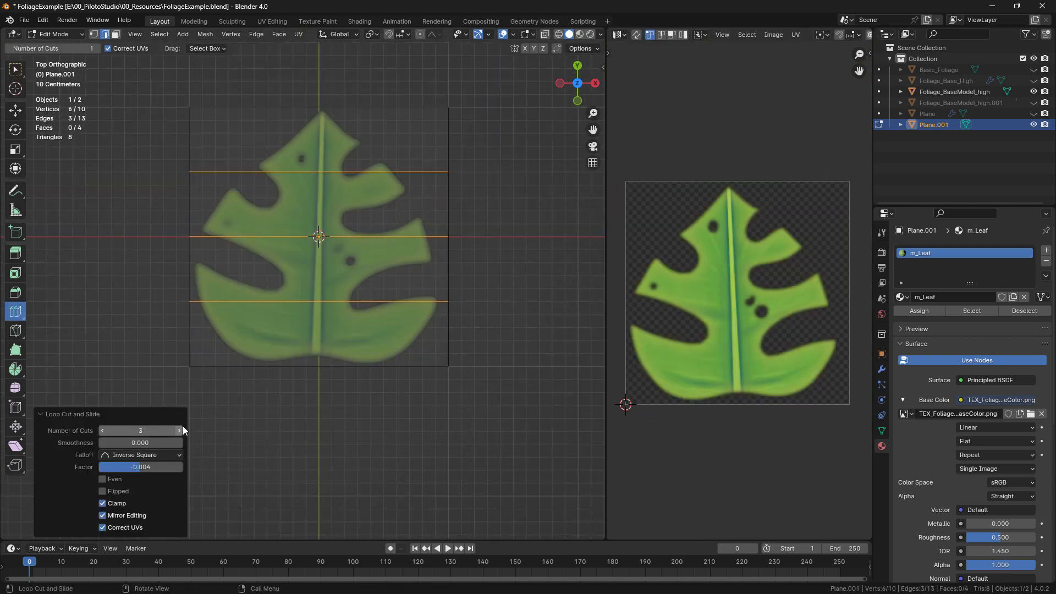
# - Slide the plane's two bottom corner vertices inward along the bottom edge to follow the leaf outline
pyautogui.press('w')
pyautogui.press('1')
pyautogui.click(190, 367)
pyautogui.press('g')
pyautogui.press('g')
pyautogui.click(261, 406)
pyautogui.click(447, 368)
pyautogui.press('g')
pyautogui.press('g')
pyautogui.click(465, 196)
# - Slide the top-right corner vertex and the upper-left side vertex inward toward the leaf outline
pyautogui.click(448, 108)
pyautogui.press('g')
pyautogui.press('g')
pyautogui.click(394, 118)
pyautogui.click(192, 172)
pyautogui.press('g')
pyautogui.press('g')
pyautogui.click(234, 175)
# - Slide the top edge's vertices together at the leaf's tip
pyautogui.click(191, 108)
pyautogui.click(333, 107)
pyautogui.press('g')
pyautogui.press('g')
pyautogui.click(324, 103)
pyautogui.click(315, 102)
pyautogui.keyDown('shift'); pyautogui.moveTo(313, 100); pyautogui.dragTo(301, 208, button='middle'); pyautogui.keyUp('shift')
pyautogui.scroll(6, 300, 208)
pyautogui.press('g')
pyautogui.press('g')
pyautogui.click(392, 86)
pyautogui.click(66, 265)
pyautogui.scroll(-4, 110, 253)
# - Add a vertical loop cut through the leaf mesh along the midrib
pyautogui.keyDown('shift'); pyautogui.moveTo(139, 244); pyautogui.dragTo(134, 135, button='middle'); pyautogui.keyUp('shift')
pyautogui.hotkey('ctrl', 'r')
pyautogui.click(300, 165)
pyautogui.press('w')
pyautogui.scroll(2, 297, 379)
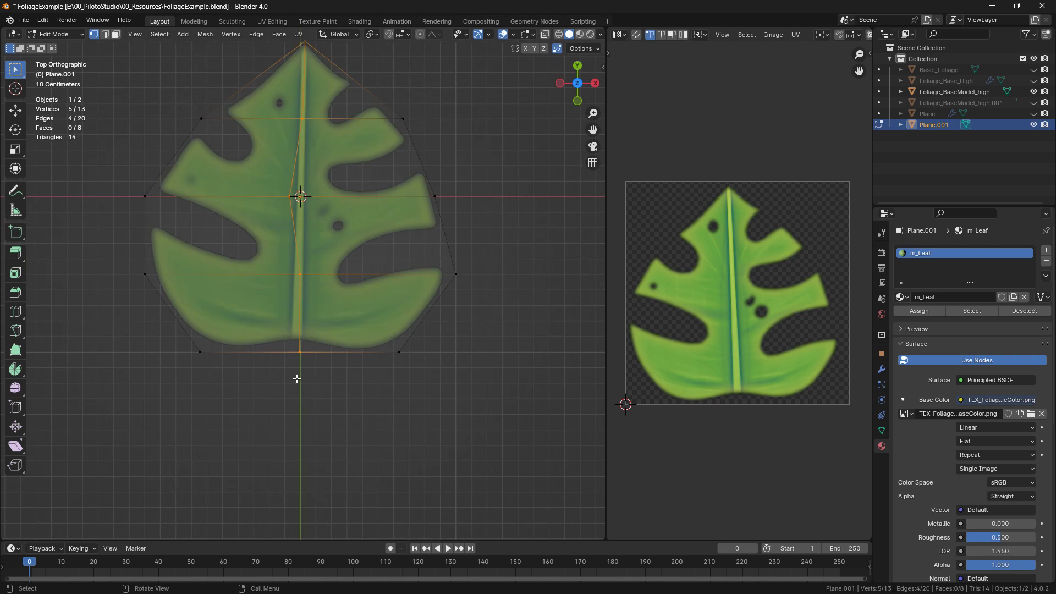
# - Slide the middle vertex of the central loop sideways onto the midrib
pyautogui.keyDown('shift'); pyautogui.moveTo(297, 389); pyautogui.dragTo(290, 332, button='middle'); pyautogui.keyUp('shift')
pyautogui.click(297, 152)
pyautogui.press('g')
pyautogui.press('g')
pyautogui.click(312, 157)
# - Add one vertical loop cut through the left half and one through the right half of the leaf
pyautogui.keyDown('shift'); pyautogui.moveTo(311, 160); pyautogui.dragTo(309, 244, button='middle'); pyautogui.keyUp('shift')
pyautogui.scroll(-1, 308, 244)
pyautogui.hotkey('ctrl', 'r')
pyautogui.click(252, 342)
pyautogui.click(356, 309)
# - Use the Knife to extend both side loops through the tip faces to the outer edges
pyautogui.press('k')
pyautogui.click(253, 170)
pyautogui.click(270, 126)
pyautogui.press('Return')
pyautogui.click(336, 170)
pyautogui.click(321, 125)
pyautogui.press('Return')
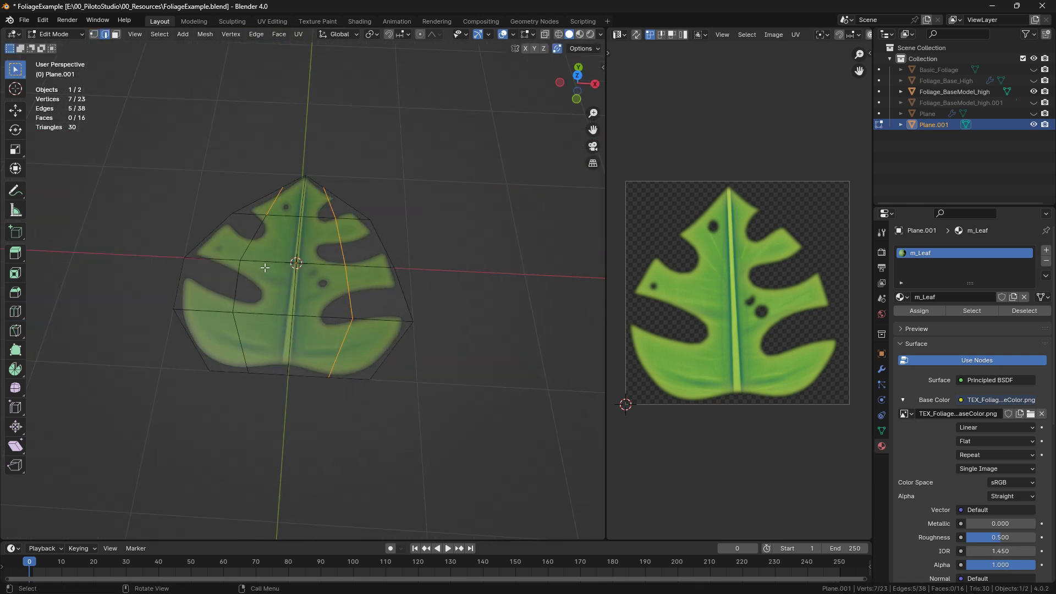
# - Select both side edge loops and raise them along Z to bulge the leaf halves
pyautogui.keyDown('alt'); pyautogui.click(238, 275); pyautogui.keyUp('alt')
pyautogui.keyDown('alt'); pyautogui.keyDown('shift'); pyautogui.click(341, 249); pyautogui.keyUp('shift'); pyautogui.keyUp('alt')
pyautogui.scroll(6, 293, 250)
pyautogui.moveTo(372, 243); pyautogui.dragTo(330, 182, button='middle')
pyautogui.press('g')
pyautogui.press('z')
pyautogui.click(325, 264)
# - Lower the midrib edge loop about 0.04 m along Z
pyautogui.keyDown('alt'); pyautogui.click(313, 273); pyautogui.keyUp('alt')
pyautogui.press('g')
pyautogui.press('z')
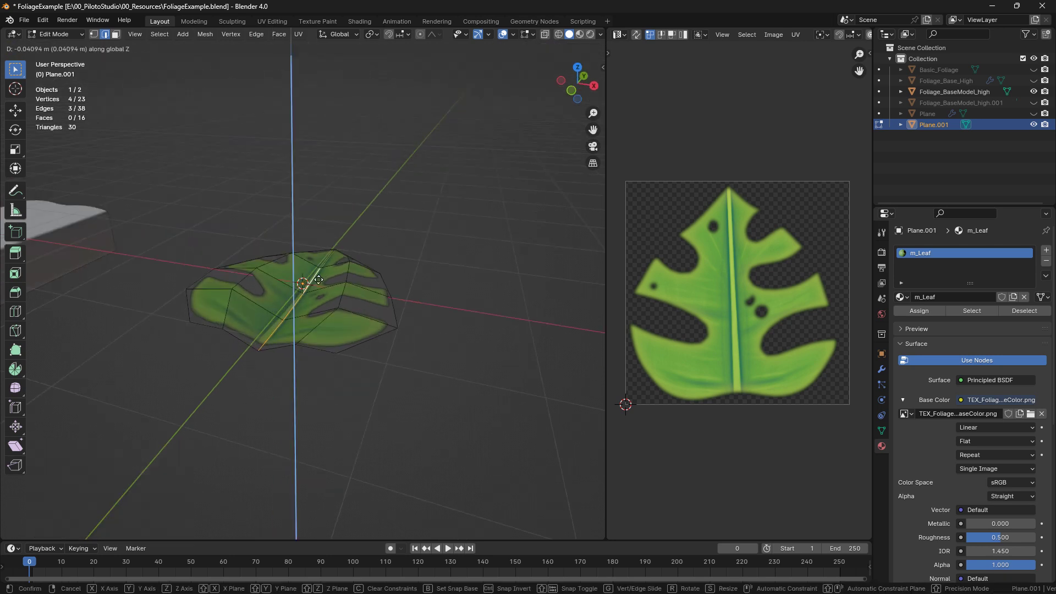
pyautogui.click(318, 280)
# - Shade the leaf object smooth
pyautogui.press('Tab')
pyautogui.click(177, 36)
pyautogui.click(177, 299)
# - Arch the leaf by raising two crosswise edge loops along Z with proportional editing, save the file, and resume mesh editing
pyautogui.press('Tab')
pyautogui.keyDown('alt'); pyautogui.click(307, 231); pyautogui.keyUp('alt')
pyautogui.keyDown('alt'); pyautogui.keyDown('shift'); pyautogui.click(252, 225); pyautogui.keyUp('shift'); pyautogui.keyUp('alt')
pyautogui.press('o')
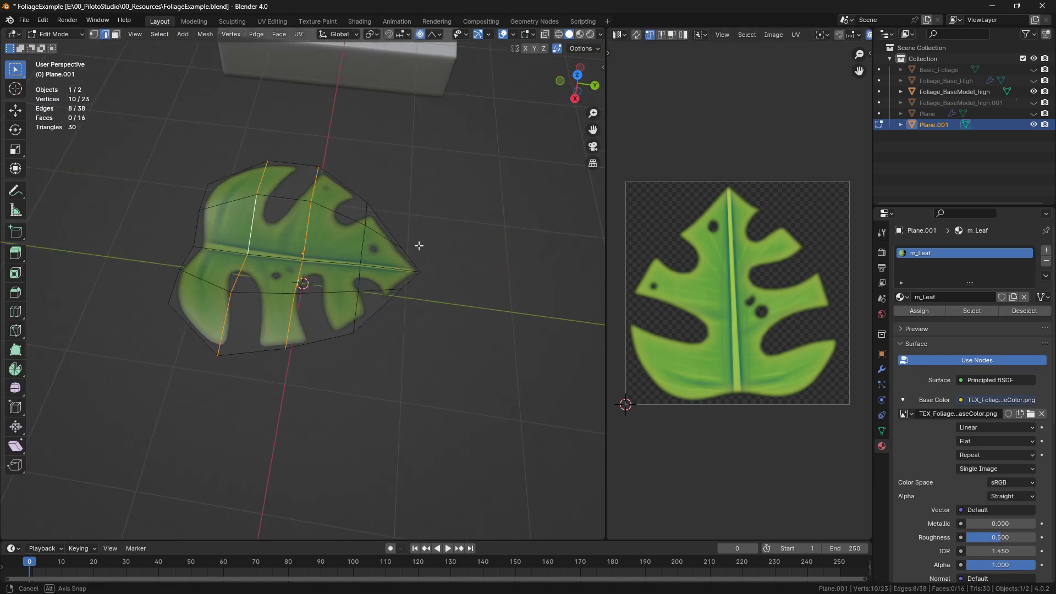
pyautogui.moveTo(428, 187); pyautogui.dragTo(435, 138, button='middle')
pyautogui.press('g')
pyautogui.press('z')
pyautogui.click(437, 224)
pyautogui.press('Tab')
pyautogui.hotkey('ctrl', 's')
pyautogui.press('Tab')
pyautogui.click(288, 295)
pyautogui.hotkey('shift', 's')
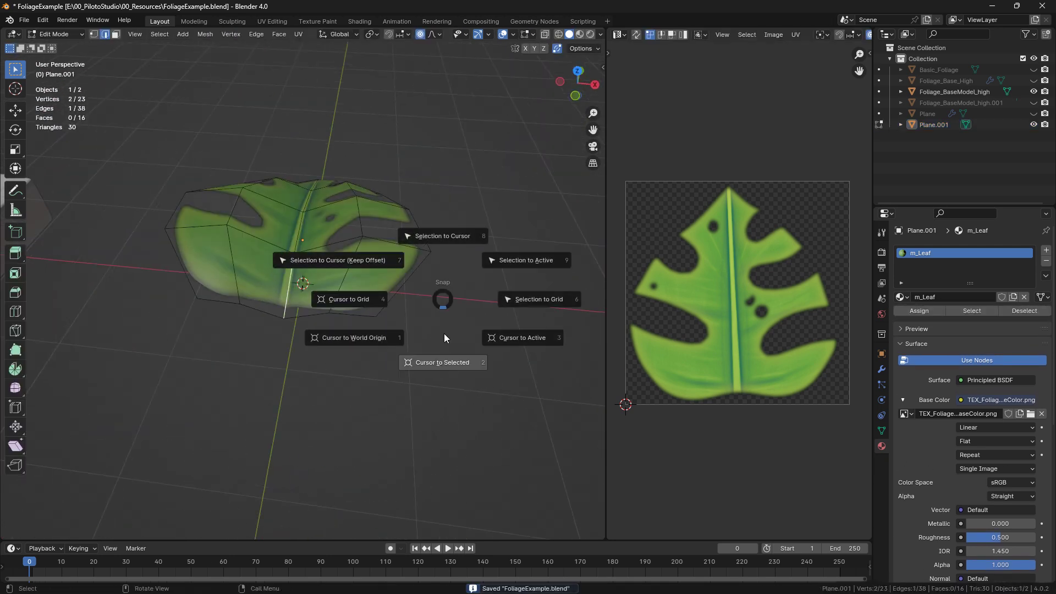
pyautogui.press('Escape')
# - Select the midrib's vertices from base to tip and duplicate them about 0.041 m upward along Z
pyautogui.moveTo(406, 297); pyautogui.dragTo(308, 275, button='middle')
pyautogui.click(93, 34)
pyautogui.moveTo(379, 132)
pyautogui.mouseDown(button='middle')
pyautogui.moveTo(405, 150)
pyautogui.moveTo(374, 138)
pyautogui.mouseUp(button='middle')
pyautogui.keyDown('ctrl'); pyautogui.click(405, 151); pyautogui.keyUp('ctrl')
pyautogui.hotkey('shift', 'd')
pyautogui.press('z')
pyautogui.click(288, 248)
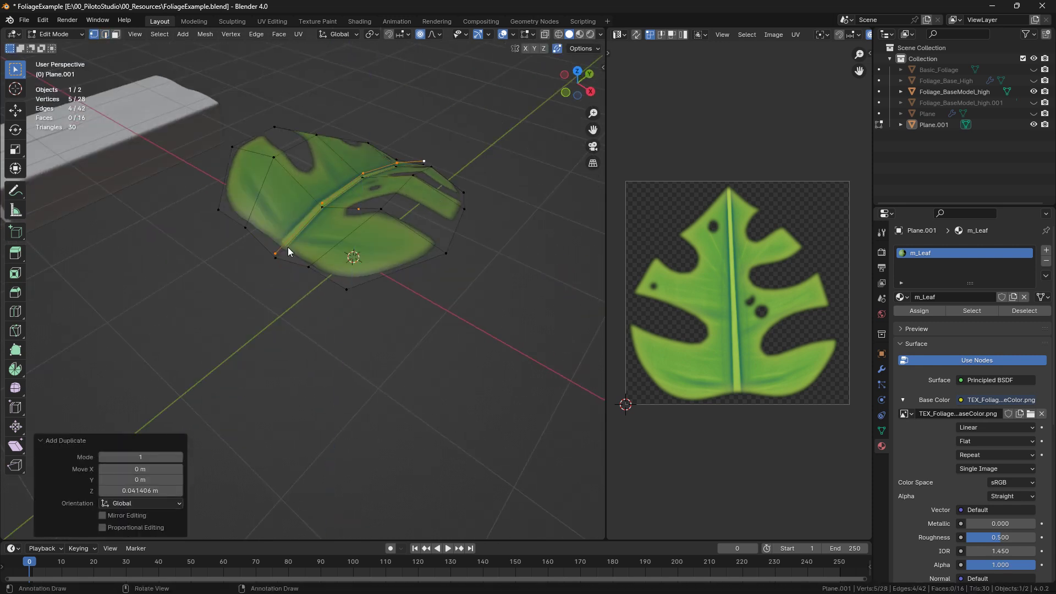
# - Separate the duplicated midrib edges into their own object and switch editing to it
pyautogui.press('p')
pyautogui.press('s')
pyautogui.hotkey('alt', 'q')
# - In the right side view, extrude the midrib line's base vertex into a stem curving downward, and leave mesh editing
pyautogui.click(273, 254)
pyautogui.click(589, 91)
pyautogui.press('e')
pyautogui.click(404, 219)
pyautogui.press('Tab')
pyautogui.scroll(-3, 349, 271)
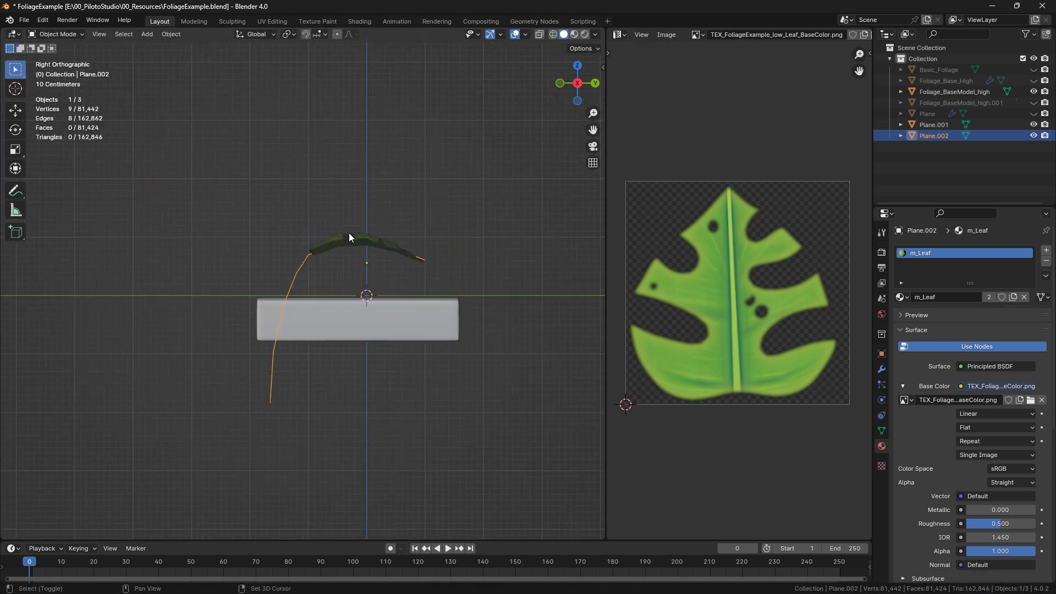
# - Save the file, convert the stem line to a curve, and give it a round bevel 0.06 m deep with resolution 1
pyautogui.hotkey('ctrl', 's')
pyautogui.moveTo(396, 198); pyautogui.dragTo(456, 237, button='middle')
pyautogui.moveTo(259, 297); pyautogui.dragTo(316, 334, button='middle')
pyautogui.rightClick(352, 286)
pyautogui.click(466, 261)
pyautogui.scroll(-2, 466, 261)
pyautogui.click(882, 415)
pyautogui.click(919, 431)
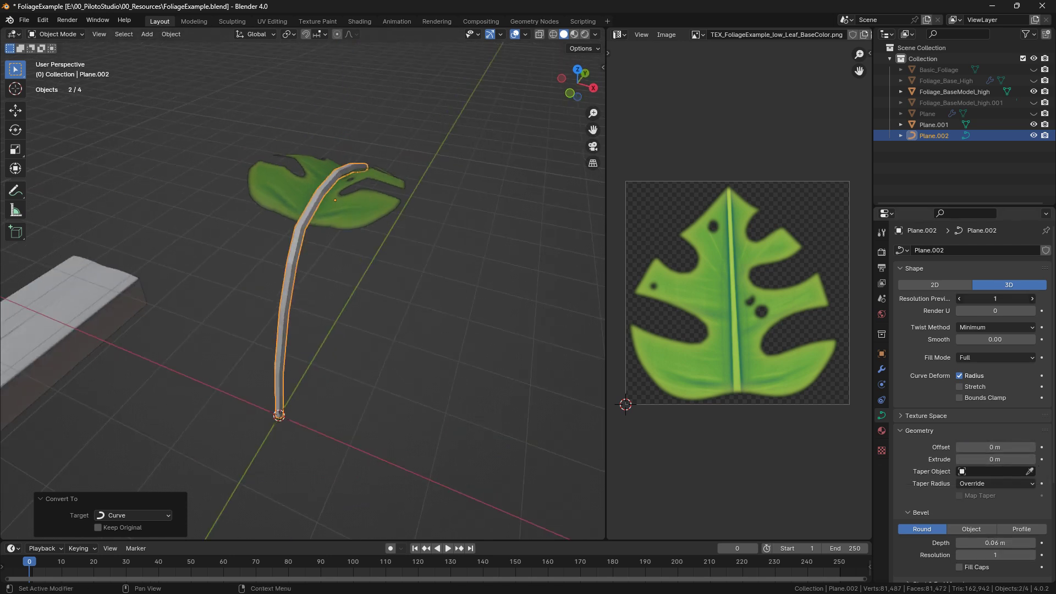
# - Try to taper the stem curve by shrinking the radius of its end point at the leaf tip
pyautogui.click(170, 35)
pyautogui.hotkey('alt', 's')
pyautogui.click(452, 252)
pyautogui.click(383, 34)
pyautogui.hotkey('ctrl', 'z')
pyautogui.hotkey('alt', 's')
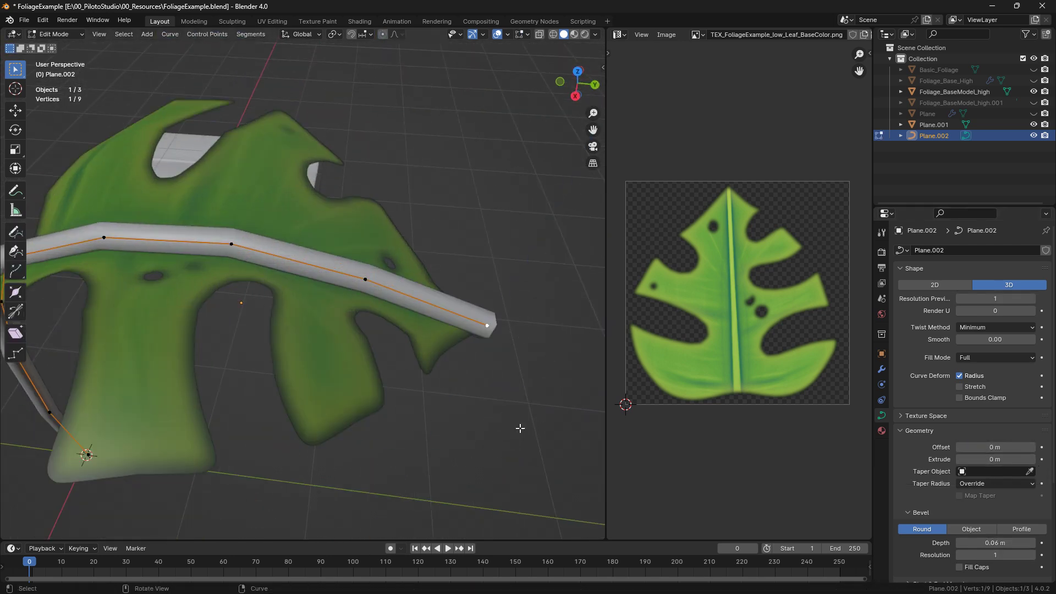
pyautogui.click(489, 331)
# - Reposition the curve's tip point in the right side view and set the curve's bevel resolution to 0
pyautogui.press('KP_3')
pyautogui.press('g')
pyautogui.click(526, 175)
pyautogui.moveTo(401, 244); pyautogui.dragTo(542, 495, button='middle')
pyautogui.press('Tab')
pyautogui.click(962, 555)
pyautogui.moveTo(311, 231); pyautogui.dragTo(406, 263, button='middle')
pyautogui.press('Tab')
pyautogui.scroll(-1, 440, 292)
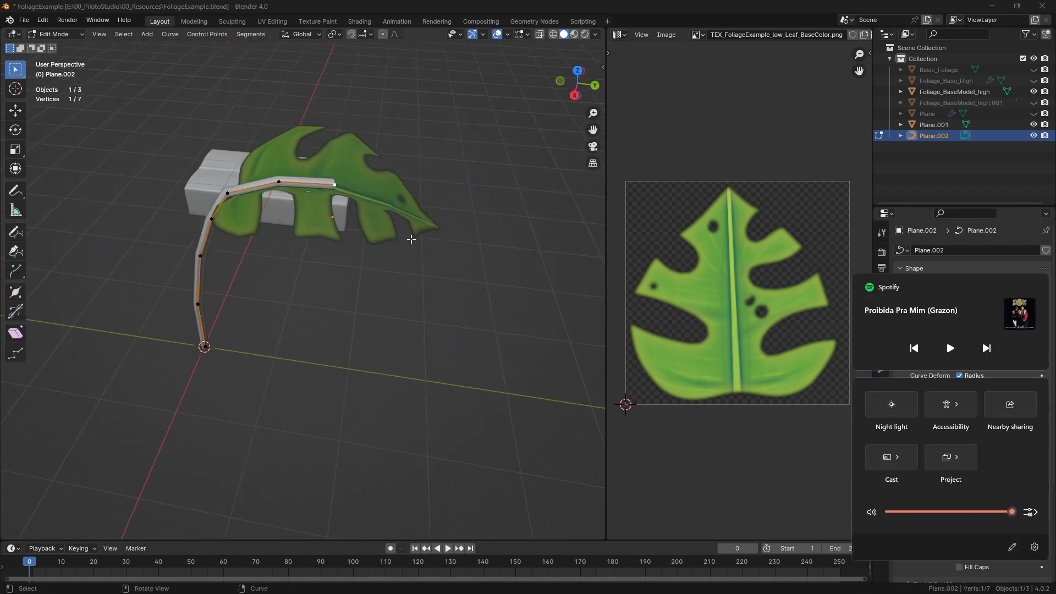
# - Shrink the radius of the curve's end point on the midrib and move it about 0.0016 m along Z
pyautogui.moveTo(411, 238); pyautogui.dragTo(483, 271, button='middle')
pyautogui.hotkey('alt', 's')
pyautogui.click(441, 309)
pyautogui.press('g')
pyautogui.press('z')
pyautogui.hotkey('alt', 's')
pyautogui.click(509, 332)
pyautogui.press('KP_Decimal')
pyautogui.press('g')
pyautogui.press('z')
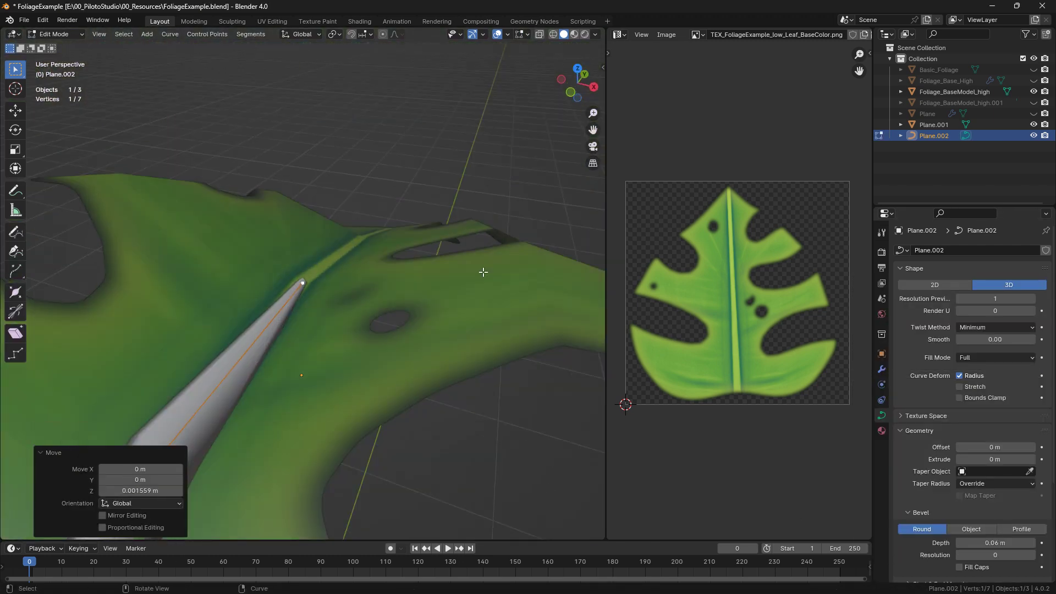
pyautogui.hotkey('alt', 's')
pyautogui.click(372, 275)
# - Taper the curve further toward the leaf tip and adjust the height of its end point along Z
pyautogui.press('Tab')
pyautogui.moveTo(372, 276); pyautogui.dragTo(359, 353, button='middle')
pyautogui.press('Tab')
pyautogui.hotkey('alt', 's')
pyautogui.click(420, 374)
pyautogui.moveTo(420, 375); pyautogui.dragTo(398, 323, button='middle')
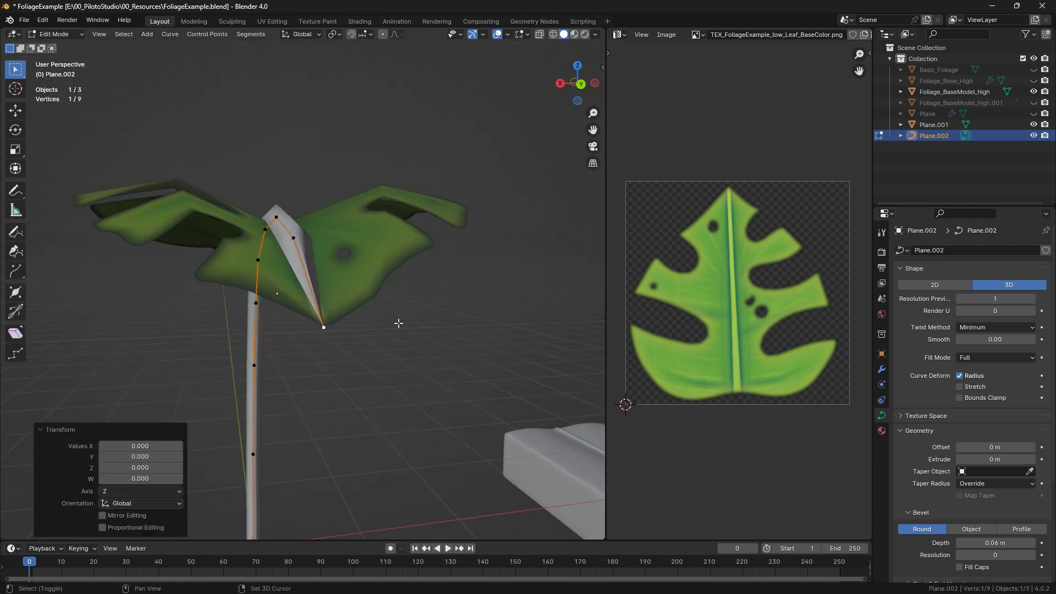
pyautogui.press('g')
pyautogui.press('z')
pyautogui.click(338, 444)
# - Move the curve point by the leaf tip about 0.2 m along Y and -0.084 m along Z, and scale its radius to about 0.72
pyautogui.click(563, 85)
pyautogui.press('g')
pyautogui.click(468, 265)
pyautogui.moveTo(468, 264); pyautogui.dragTo(488, 358, button='middle')
pyautogui.hotkey('alt', 's')
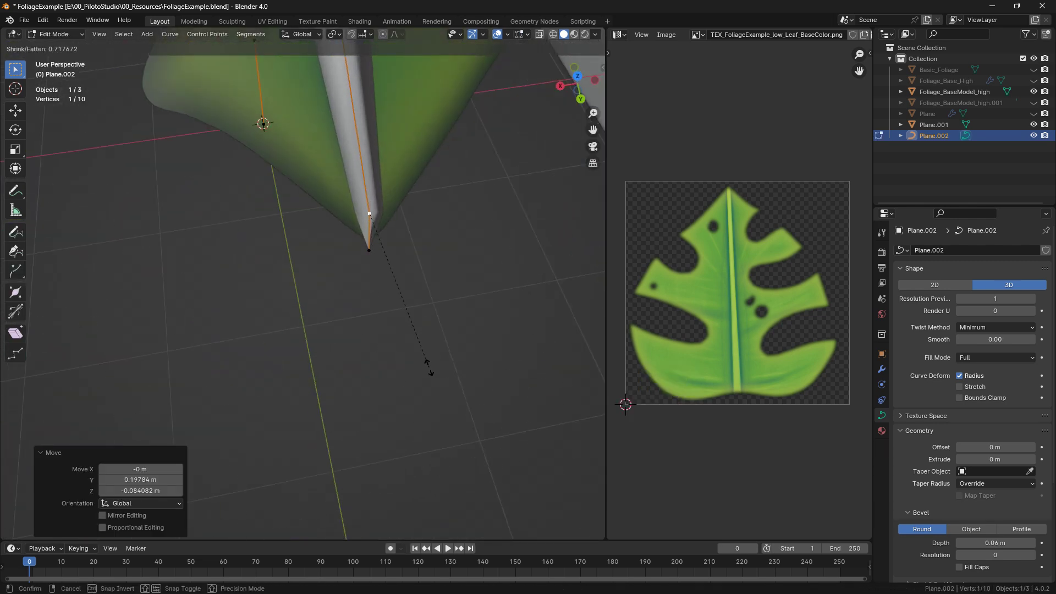
pyautogui.click(429, 368)
# - Save the file, turn the tapered stem curve into a mesh, and open it for editing
pyautogui.press('Tab')
pyautogui.hotkey('ctrl', 's')
pyautogui.scroll(-5, 225, 273)
pyautogui.press('Tab')
pyautogui.moveTo(382, 356); pyautogui.dragTo(319, 311, button='middle')
# - Select the entire stem mesh in top view and unwrap its UVs
pyautogui.press('a')
pyautogui.press('KP_7')
pyautogui.scroll(4, 346, 156)
pyautogui.press('u')
pyautogui.click(446, 356)
pyautogui.hotkey('ctrl', 'z')
pyautogui.press('u')
pyautogui.click(453, 171)
# - Leave mesh editing and link the materials between the leaf and the stem
pyautogui.press('Tab')
pyautogui.keyDown('shift'); pyautogui.click(386, 231); pyautogui.keyUp('shift')
pyautogui.hotkey('ctrl', 'l')
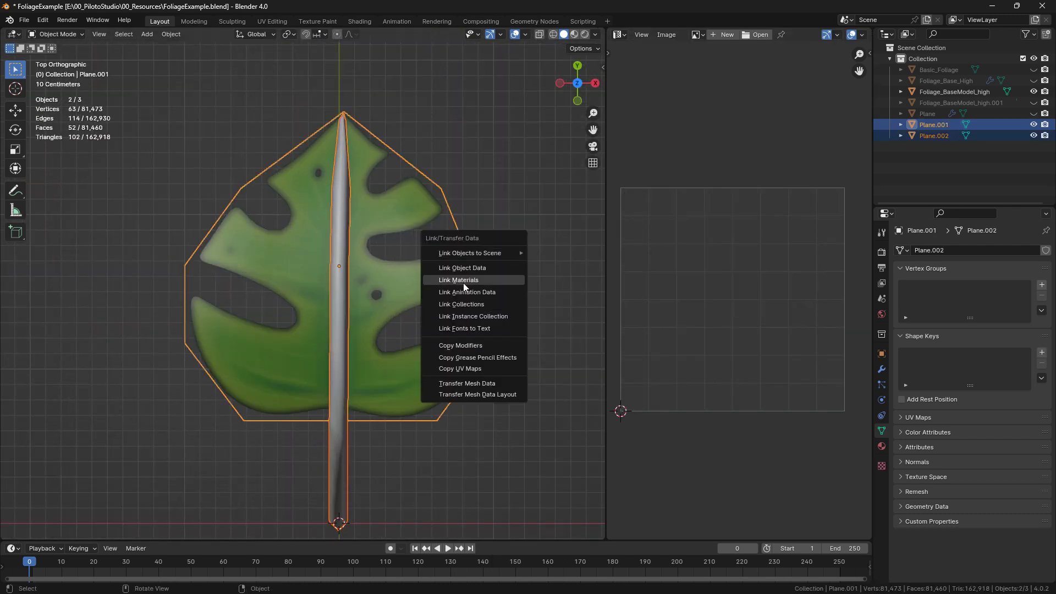
pyautogui.click(463, 283)
# - Fit the stem's UVs onto the texture's midrib strip by moving them, narrowing them along X and rotating them
pyautogui.click(341, 275)
pyautogui.press('Tab')
pyautogui.press('Home')
pyautogui.press('g')
pyautogui.press('x')
pyautogui.click(742, 291)
pyautogui.press('s')
pyautogui.press('x')
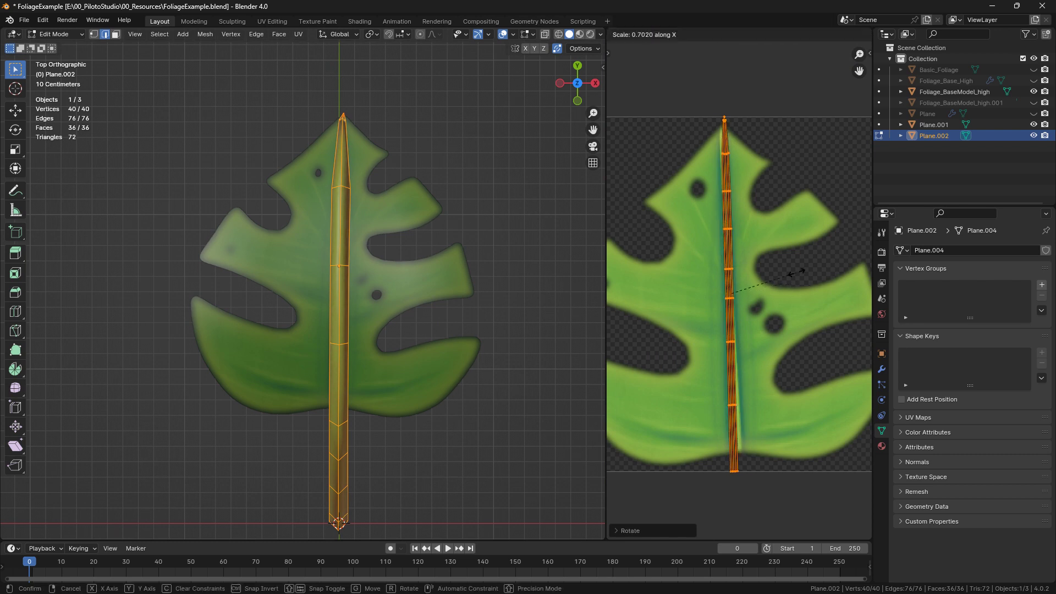
pyautogui.click(790, 295)
pyautogui.scroll(1, 814, 231)
pyautogui.press('r')
pyautogui.click(825, 184)
pyautogui.press('g')
pyautogui.press('Tab')
# - Save the file, join the stem and leaf into one object, and rename it SM_Bush
pyautogui.moveTo(457, 286); pyautogui.dragTo(315, 225, button='middle')
pyautogui.scroll(-7, 230, 299)
pyautogui.hotkey('ctrl', 's')
pyautogui.click(315, 233)
pyautogui.keyDown('shift'); pyautogui.click(320, 247); pyautogui.keyUp('shift')
pyautogui.hotkey('ctrl', 'j')
pyautogui.moveTo(165, 418); pyautogui.dragTo(297, 398, button='middle')
pyautogui.doubleClick(936, 125)
# - Arrange several copies of the leaf around the base, varying each one's position, rotation about Z and scale
pyautogui.press('KP_7')
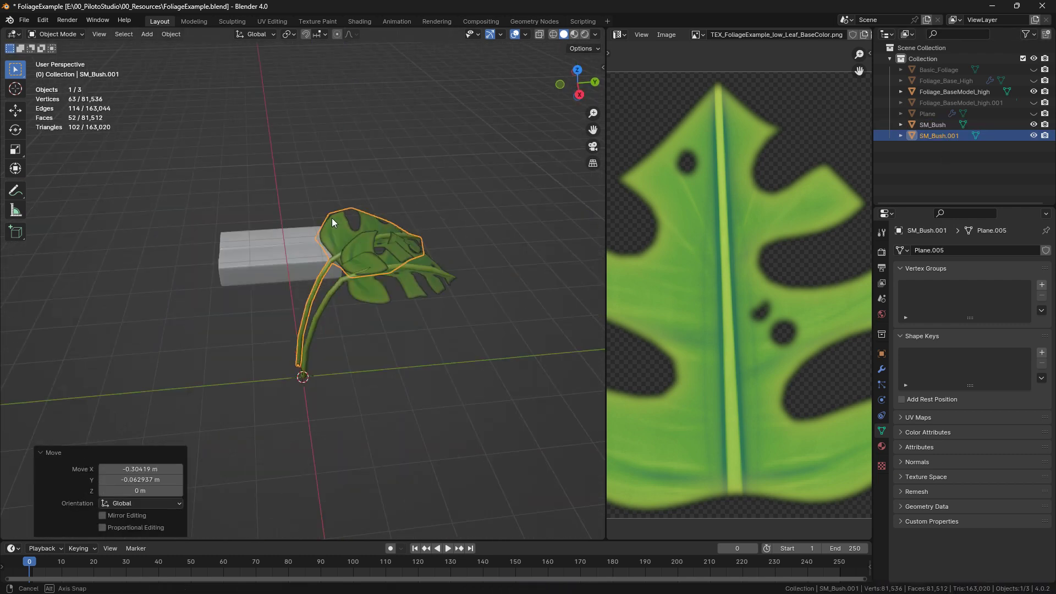
pyautogui.press('r')
pyautogui.press('z')
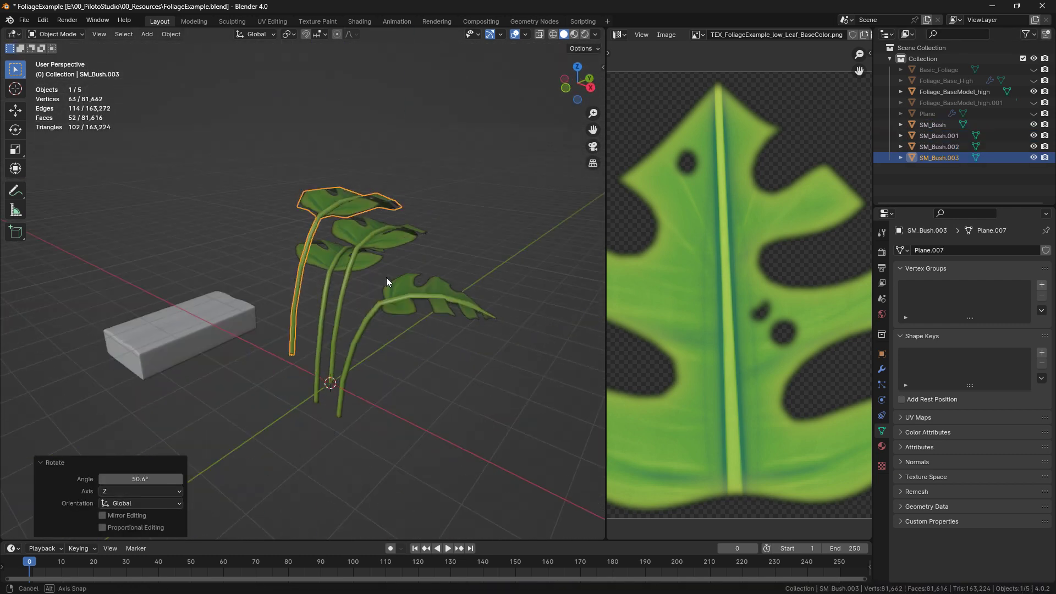
pyautogui.press('s')
pyautogui.click(330, 386)
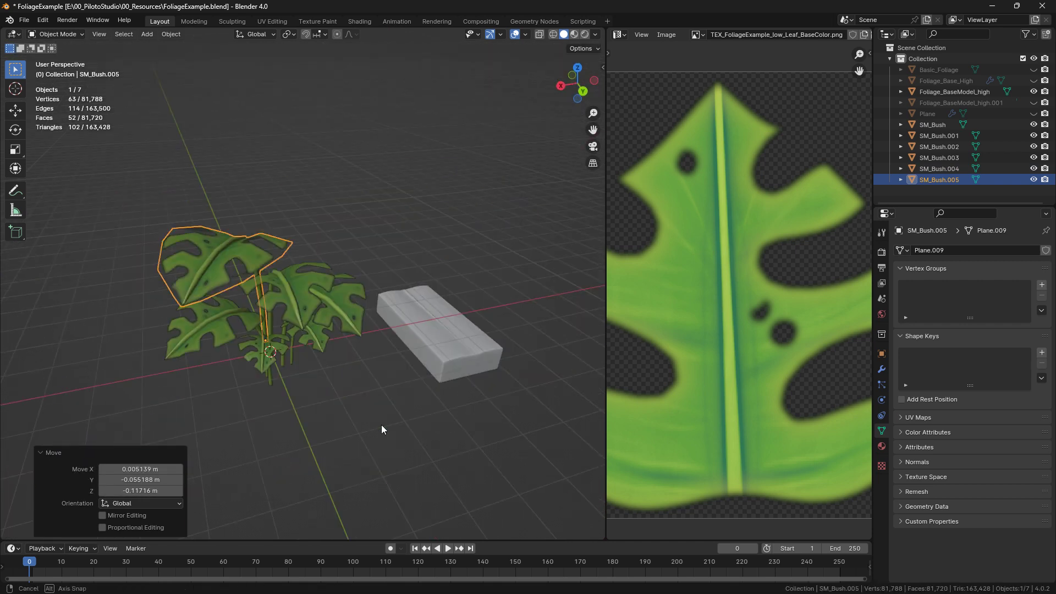
# - Fill the gaps in the bush with two more leaf copies, moving, rotating and scaling them, and save the file
pyautogui.hotkey('shift', 'd')
pyautogui.click(386, 373)
pyautogui.press('g')
pyautogui.click(345, 367)
pyautogui.moveTo(198, 372); pyautogui.dragTo(342, 325, button='middle')
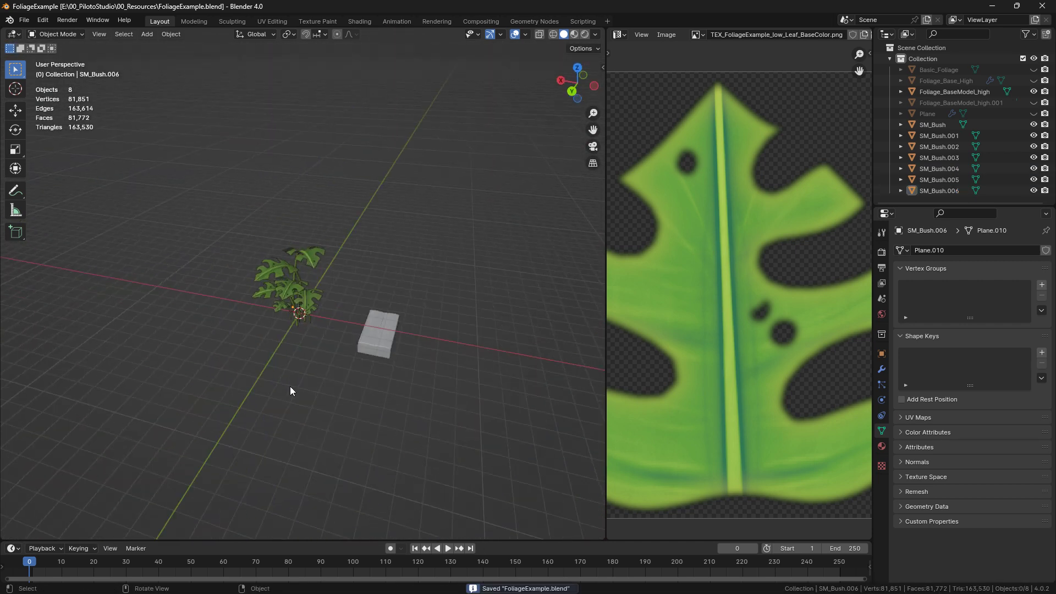
pyautogui.hotkey('shift', 'd')
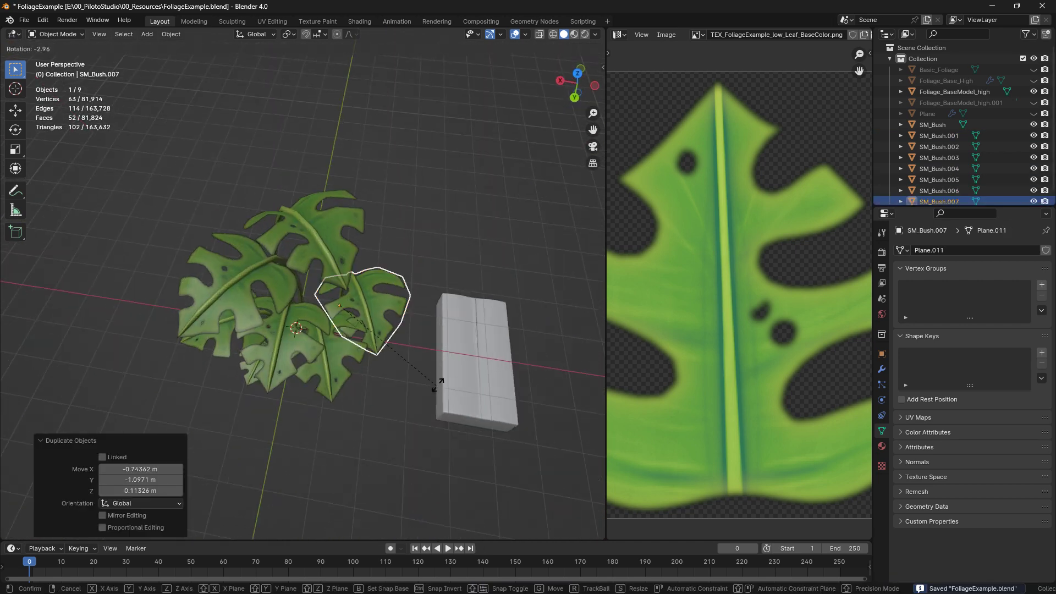
pyautogui.press('s')
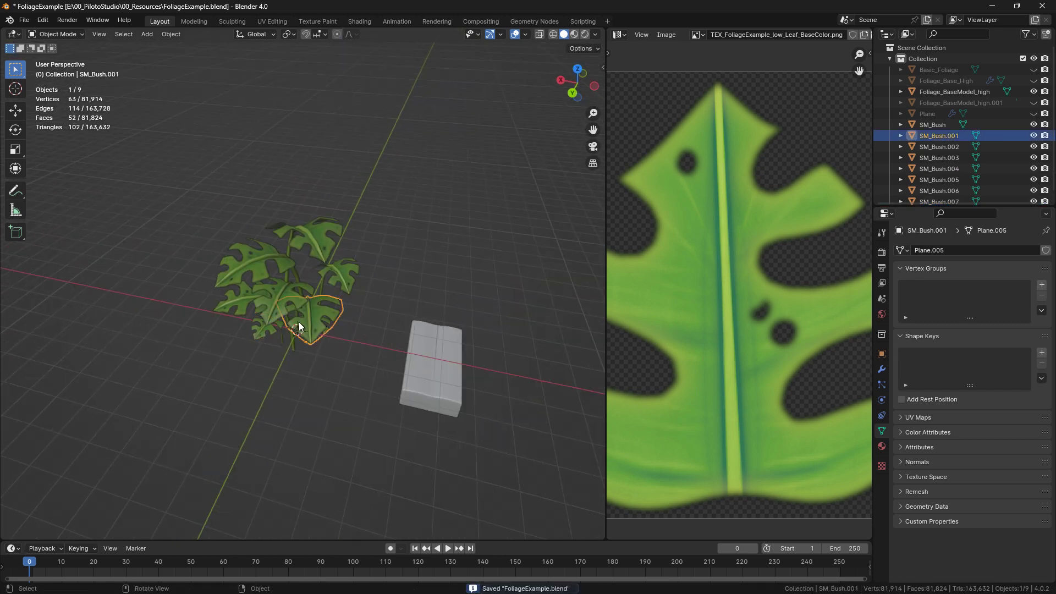
# - Bend individual leaves of the bush with the Snake Hook brush in Sculpt Mode, switching from leaf to leaf
pyautogui.hotkey('alt', 'q')
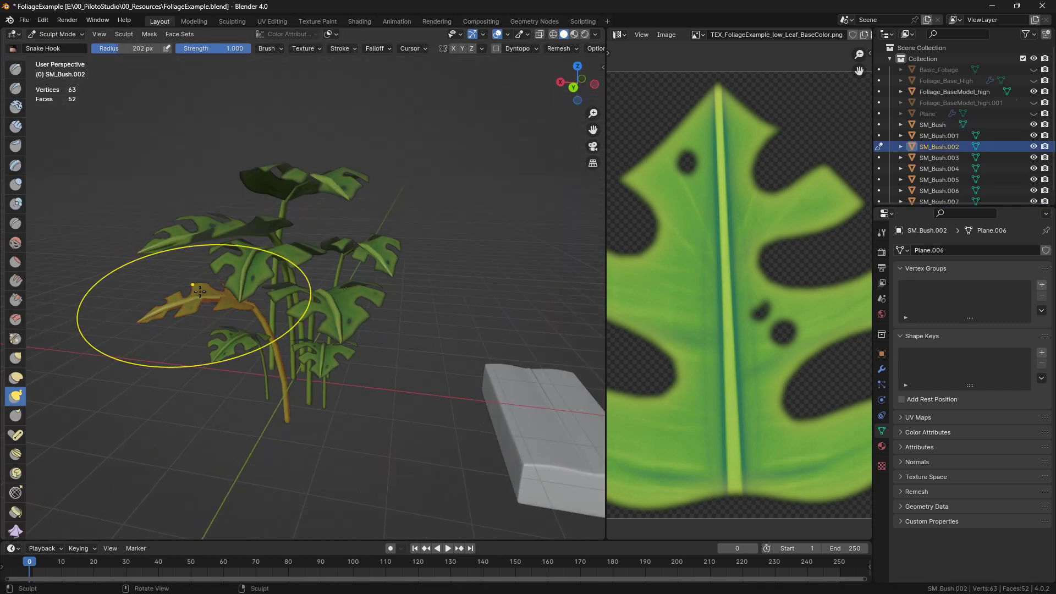
pyautogui.hotkey('alt', 'q')
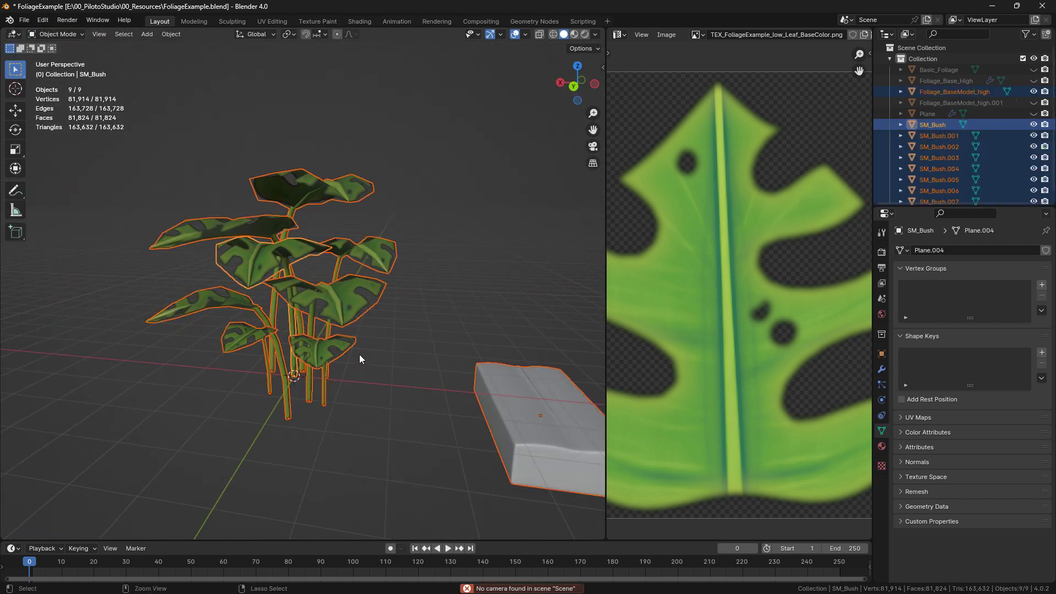
# - Join all the leaf copies into the single SM_Bush object, save the file, and open the FBX export
pyautogui.click(596, 34)
pyautogui.click(464, 243)
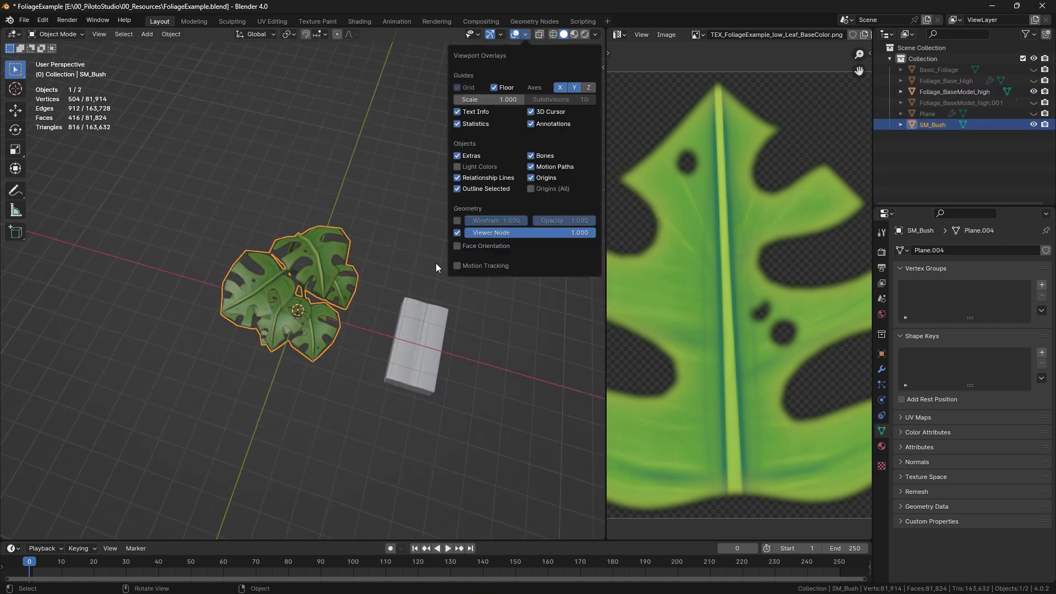
pyautogui.hotkey('ctrl', 's')
pyautogui.press('q')
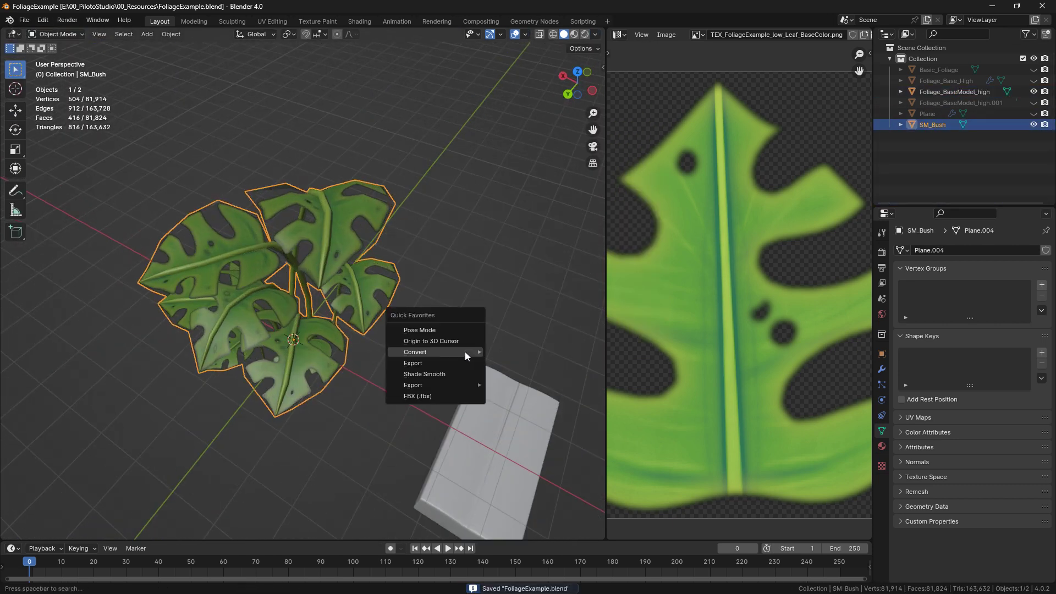
pyautogui.click(417, 396)
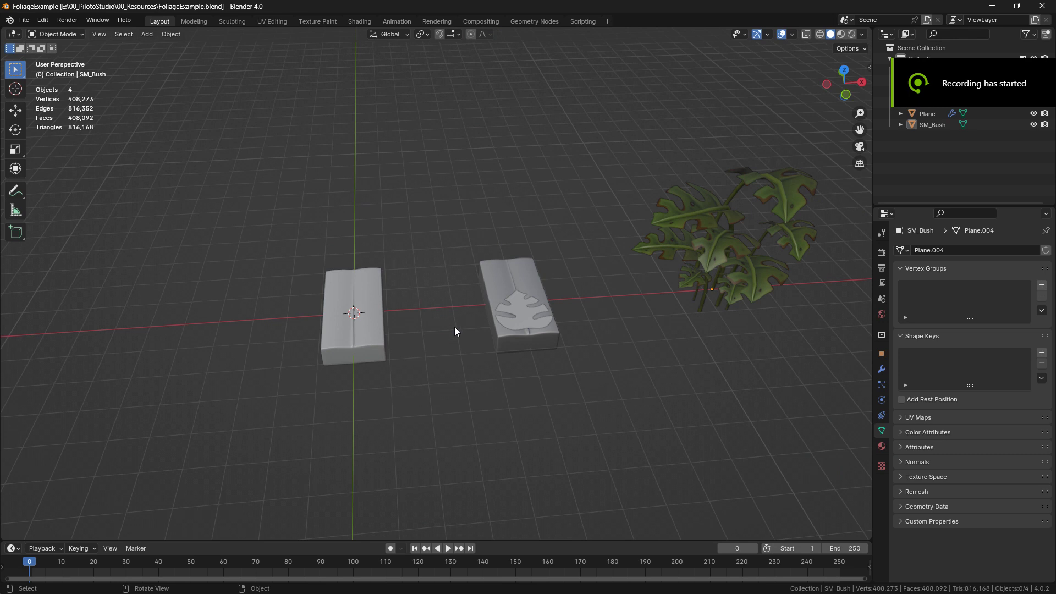
# - Examine the first sculpting base block from several angles, including its dense mesh in Edit Mode
pyautogui.scroll(2, 513, 343)
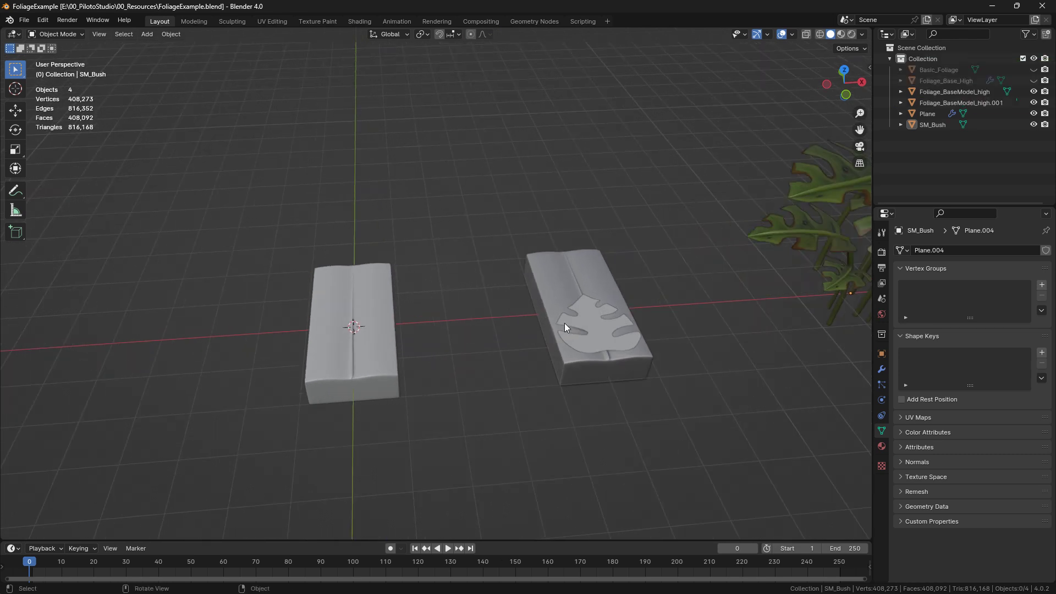
pyautogui.moveTo(265, 462); pyautogui.dragTo(377, 335)
pyautogui.press('KP_Decimal')
pyautogui.moveTo(381, 333)
pyautogui.mouseDown(button='middle')
pyautogui.moveTo(368, 287)
pyautogui.moveTo(379, 318)
pyautogui.mouseUp(button='middle')
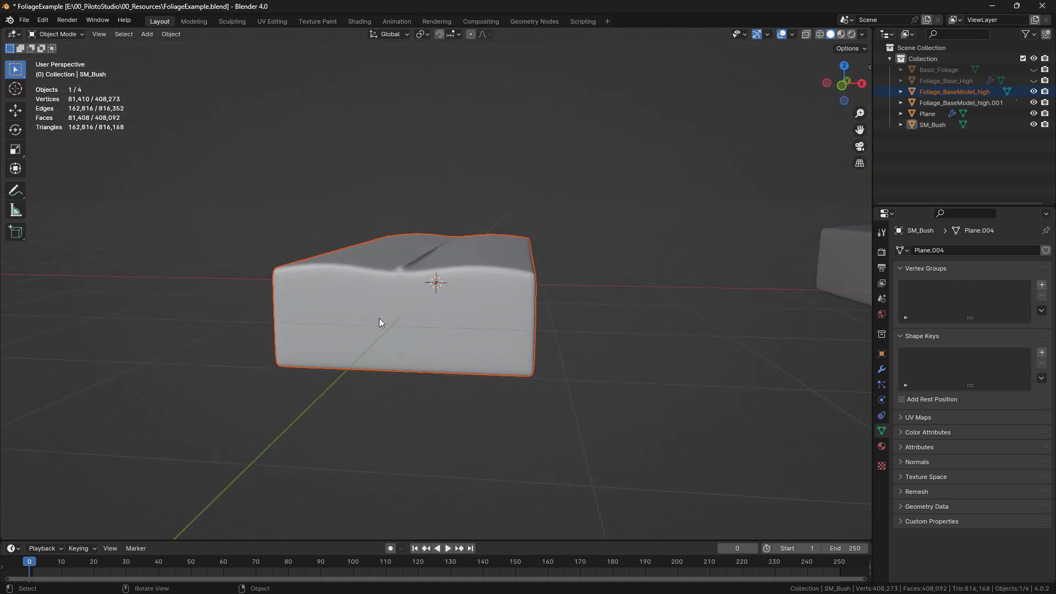
pyautogui.moveTo(467, 275)
pyautogui.mouseDown(button='middle')
pyautogui.moveTo(486, 292)
pyautogui.moveTo(389, 268)
pyautogui.moveTo(418, 335)
pyautogui.moveTo(436, 348)
pyautogui.moveTo(448, 271)
pyautogui.mouseUp(button='middle')
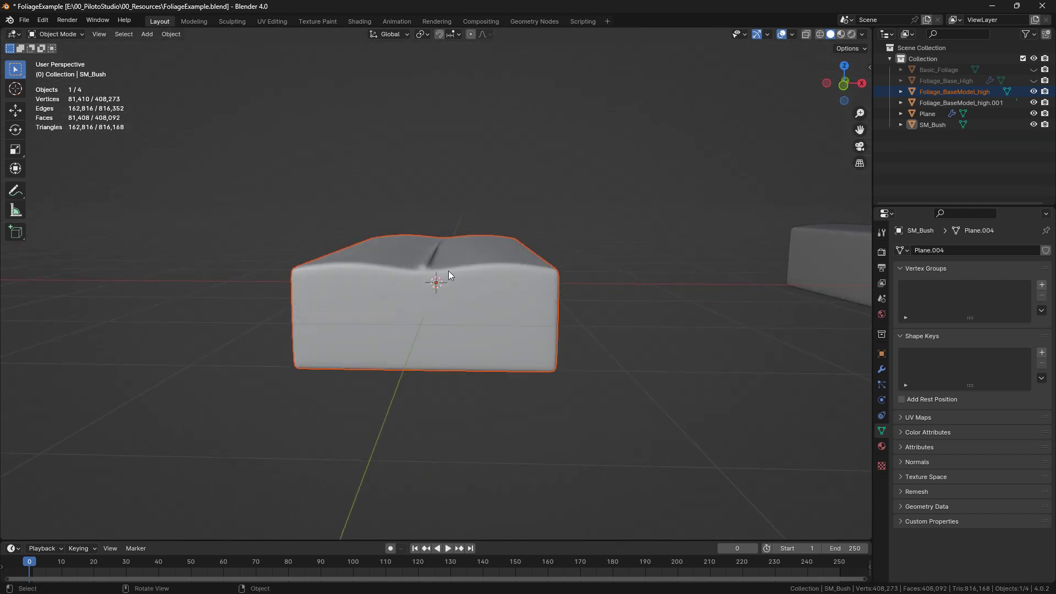
pyautogui.moveTo(335, 271); pyautogui.dragTo(427, 324, button='middle')
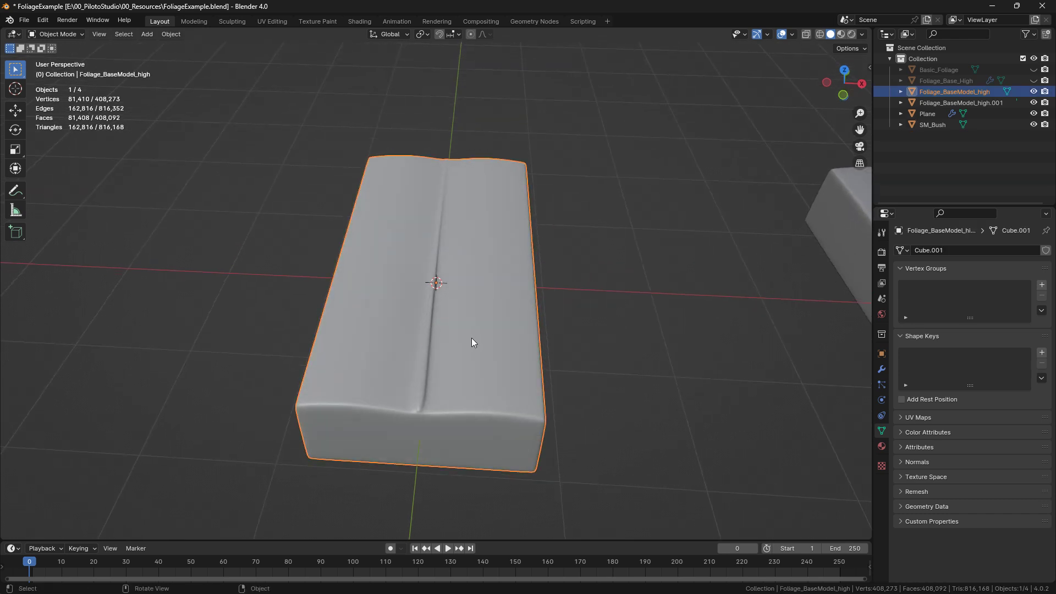
pyautogui.press('Tab')
pyautogui.scroll(3, 439, 361)
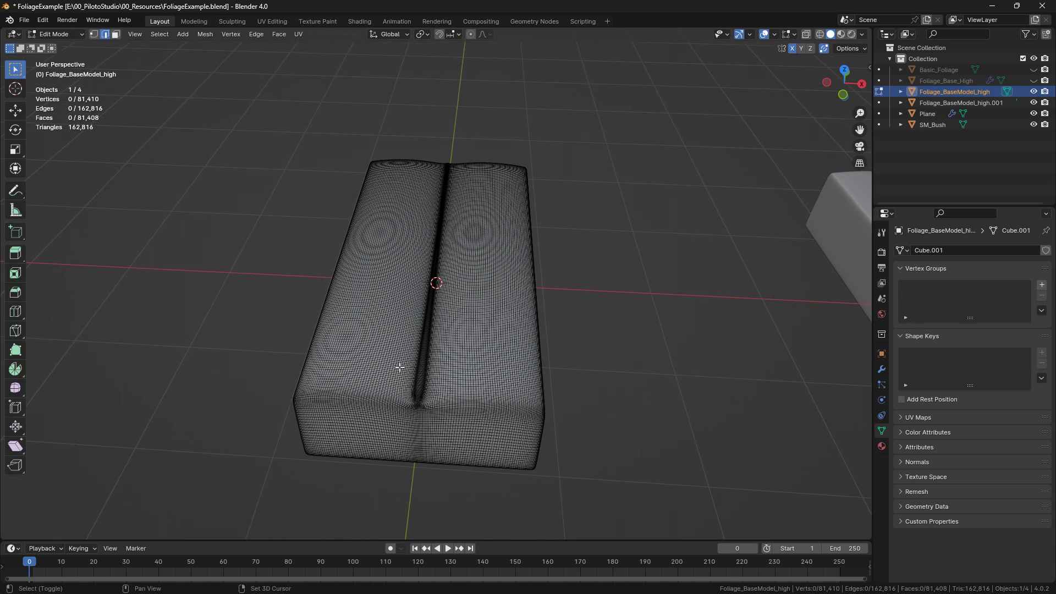
pyautogui.press('Tab')
# - Look beneath the leaf outline on the second block by temporarily hiding it, and review the finished bush beside the blocks
pyautogui.scroll(-5, 471, 339)
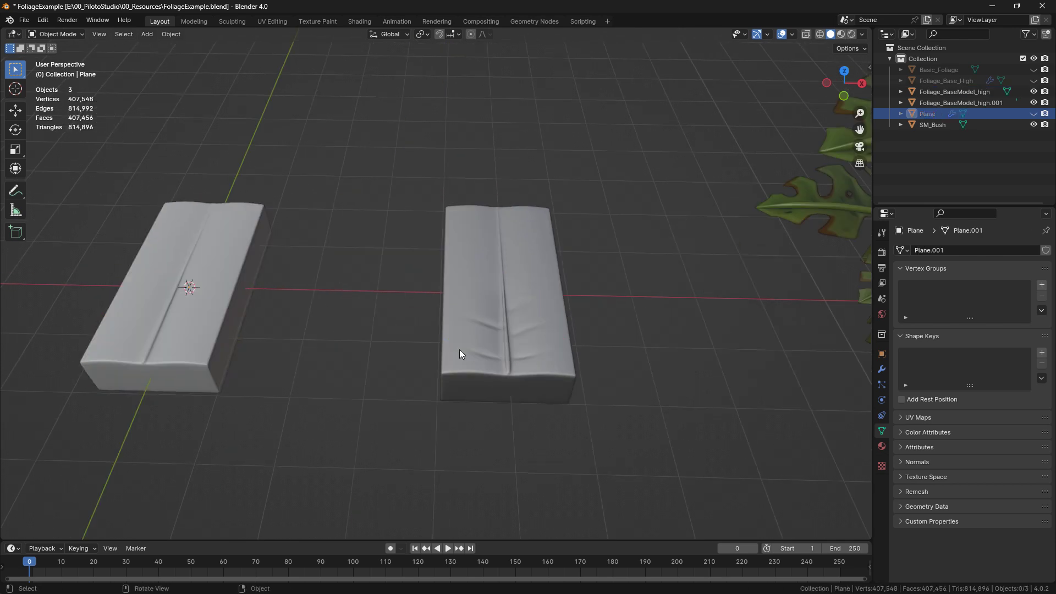
pyautogui.moveTo(509, 338); pyautogui.dragTo(489, 363, button='middle')
pyautogui.hotkey('ctrl', 'z')
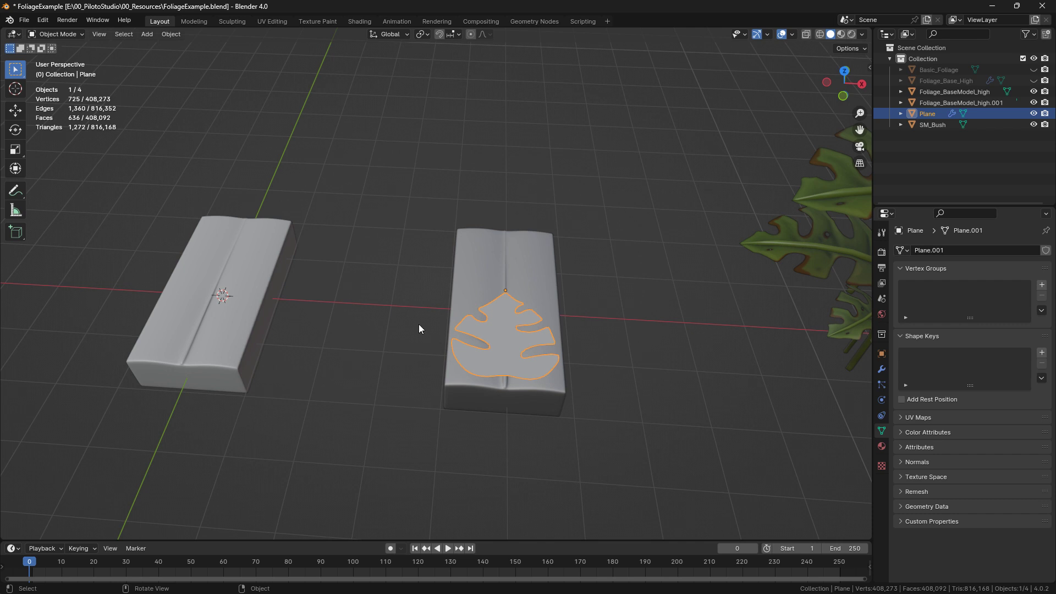
pyautogui.moveTo(419, 325); pyautogui.dragTo(512, 303, button='middle')
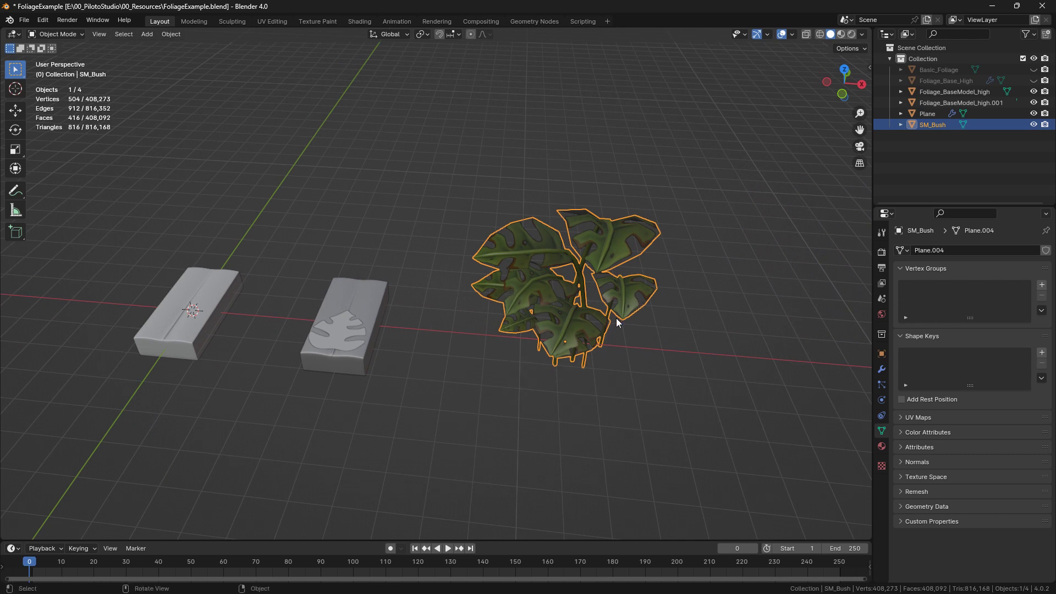
pyautogui.moveTo(618, 319); pyautogui.dragTo(613, 333, button='middle')
pyautogui.moveTo(678, 329); pyautogui.dragTo(547, 350, button='middle')
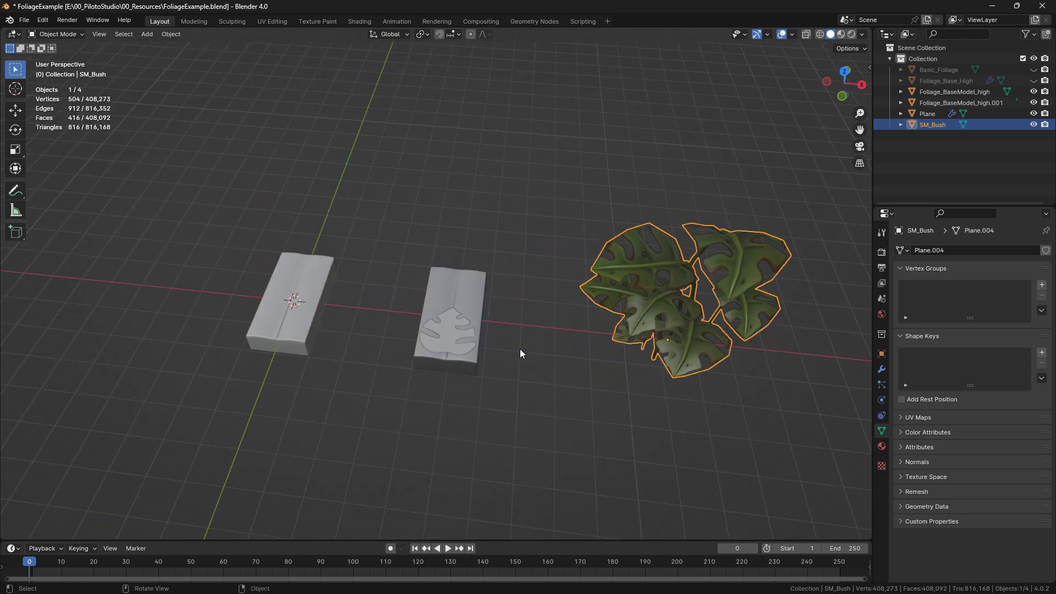